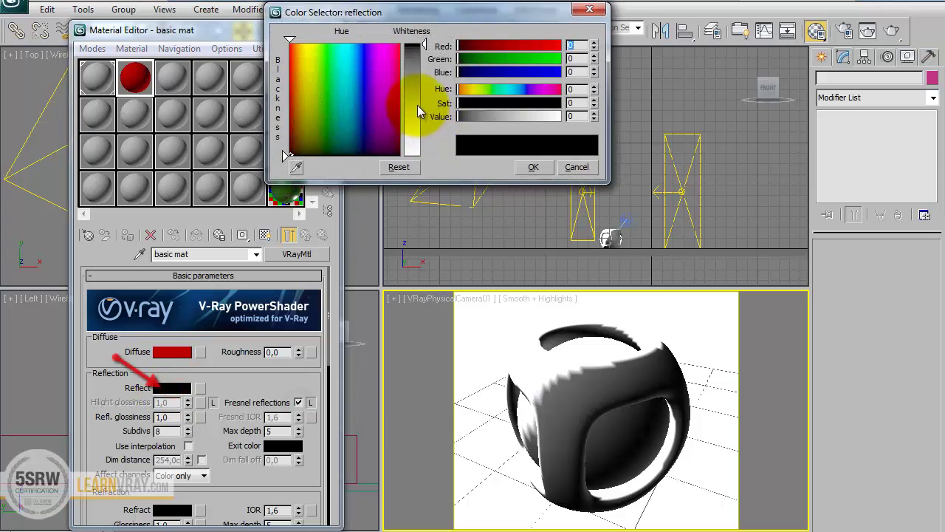
Set the basic mat material's reflection color to light grey and its reflection glossiness to 0,8.
left_click(423, 101)
left_click(533, 166)
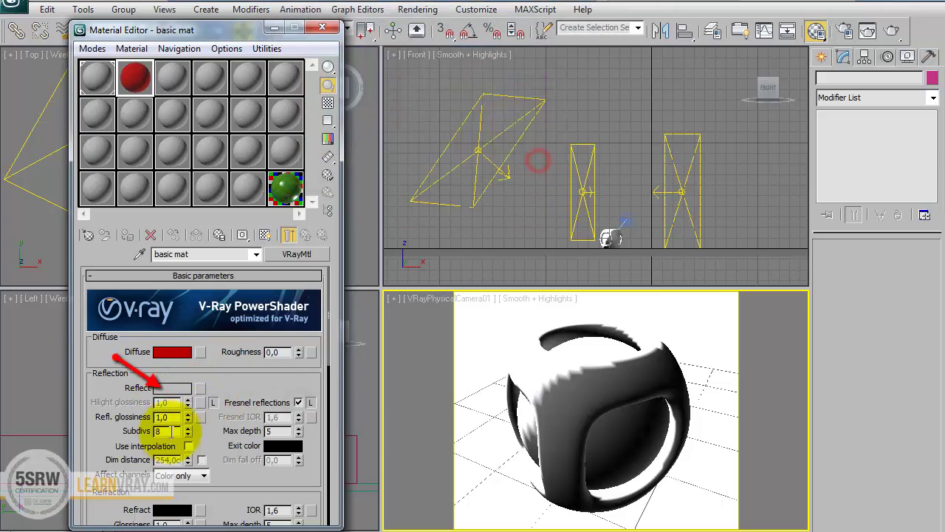
double_click(168, 417)
type("0,8")
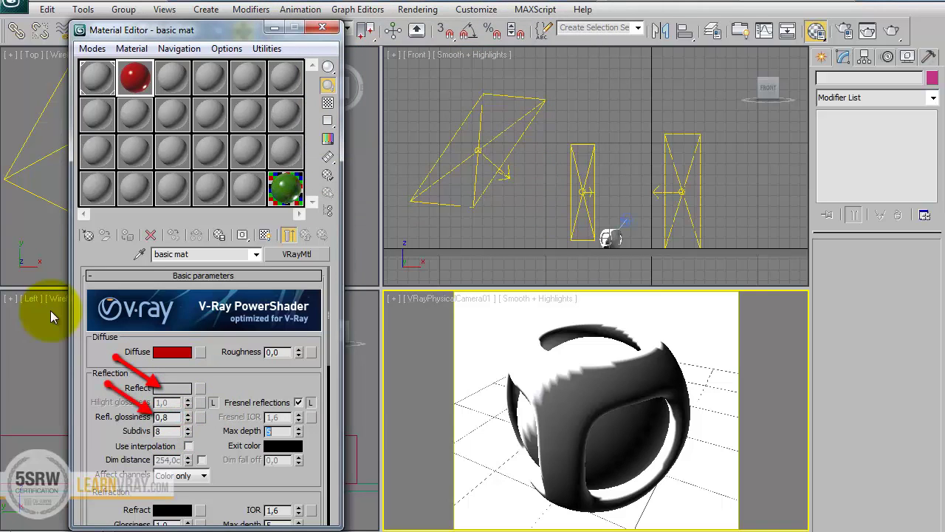
Assign the basic mat material to the test object in the camera view and render it.
left_click(552, 380)
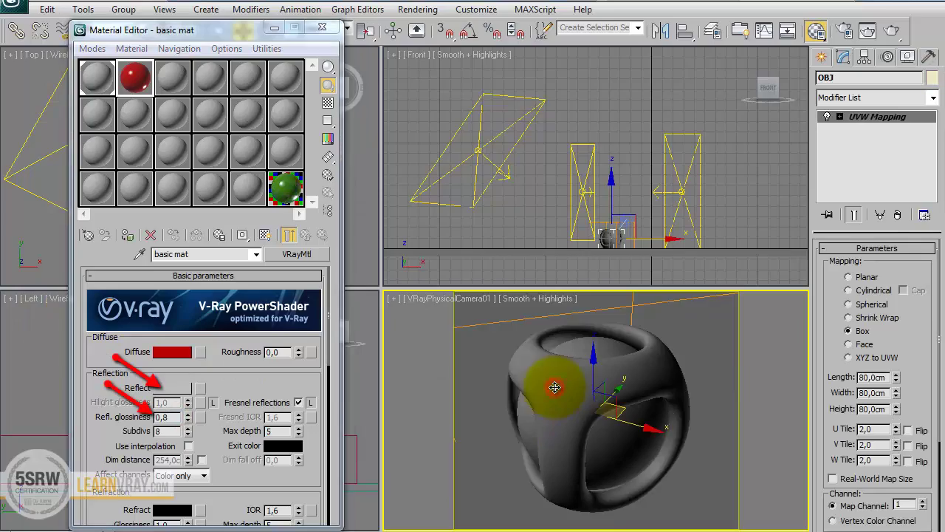
left_click(128, 235)
left_click(894, 31)
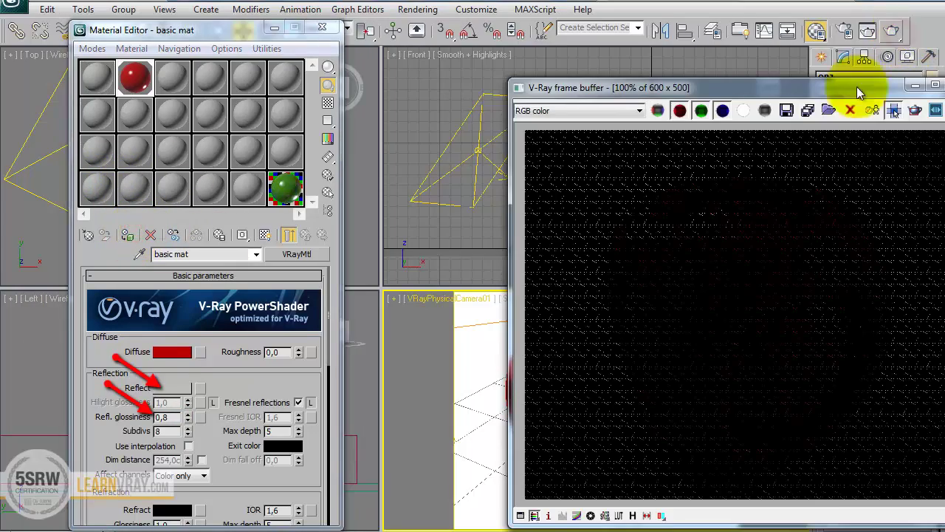
left_click_drag(791, 86, 653, 70)
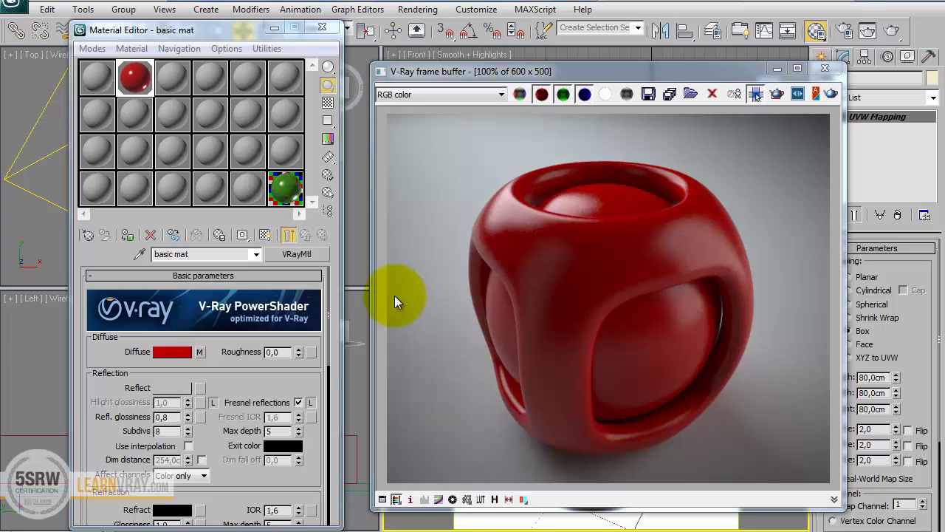
Load Wallpaper70s-yellow.jpg as the bitmap in the basic mat's diffuse map.
left_click(200, 353)
left_click(276, 458)
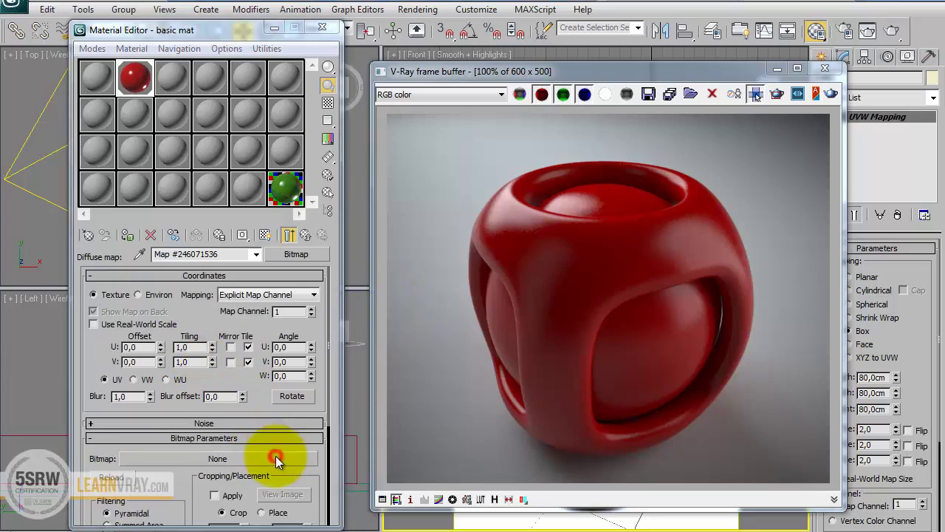
left_click_drag(523, 160, 525, 302)
double_click(447, 263)
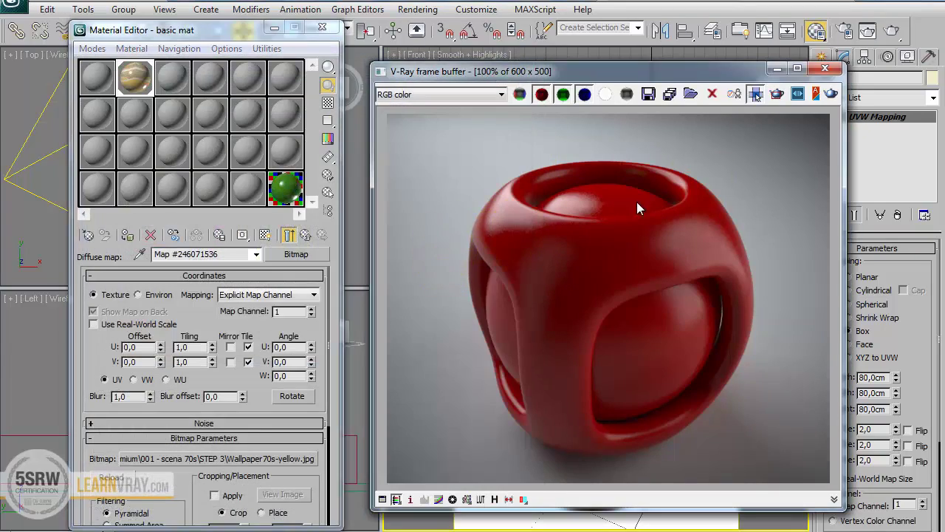
Render the wallpaper-textured object and enable the color curve correction on the rendered image.
left_click(831, 94)
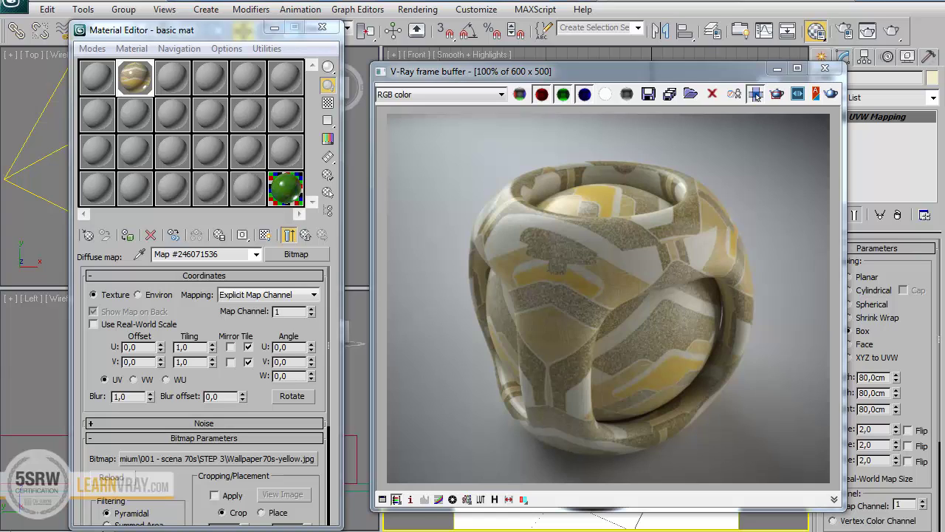
left_click(431, 283)
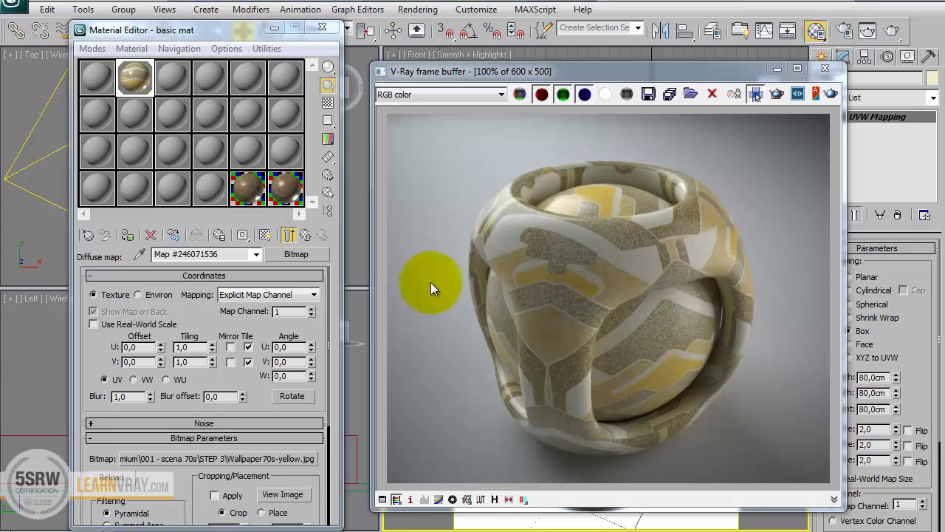
left_click(438, 499)
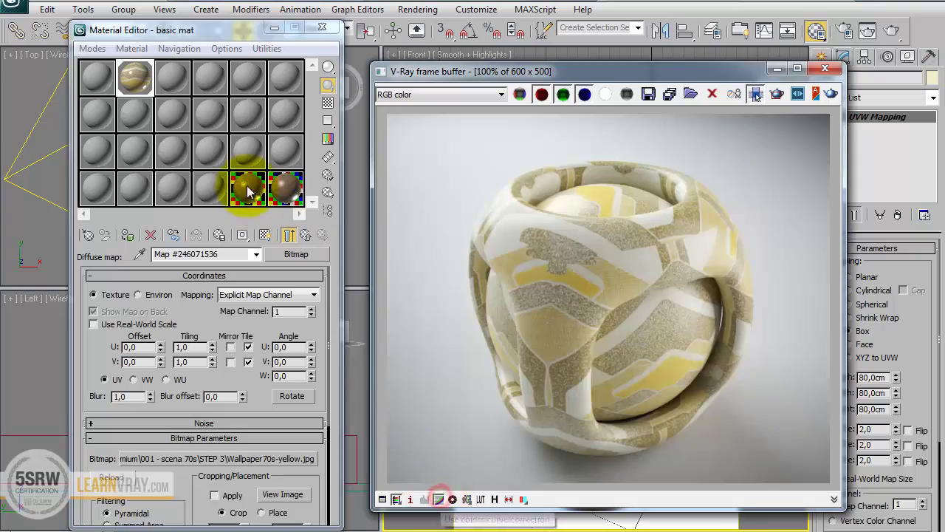
Assign the wood material named maps to the selected object and render it.
left_click(249, 190)
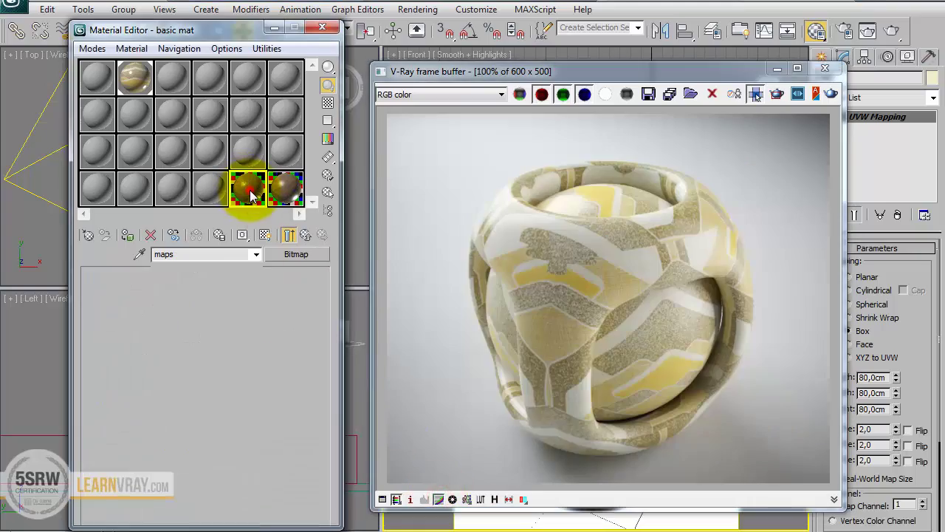
left_click(127, 235)
left_click(830, 95)
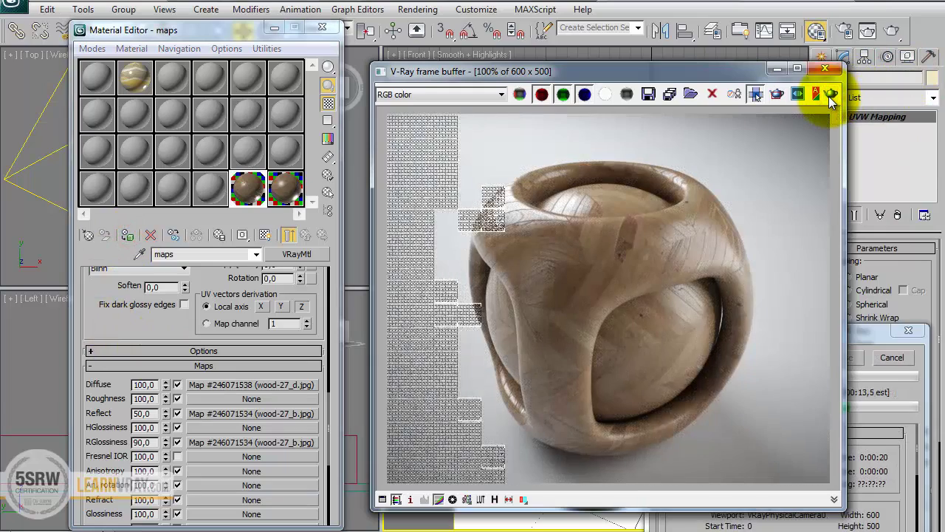
Assign the no maps material to the object and render only the right-hand region for comparison, ending with region rendering off.
left_click(776, 96)
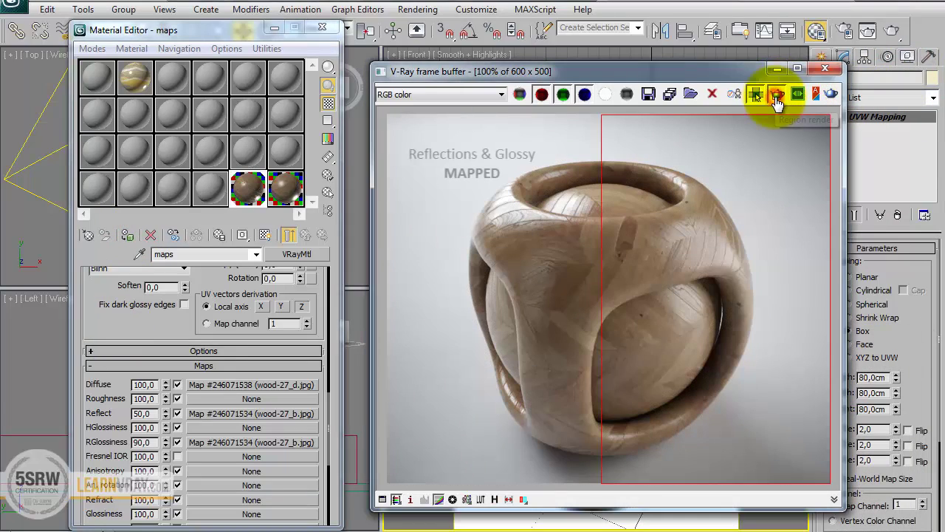
left_click(284, 189)
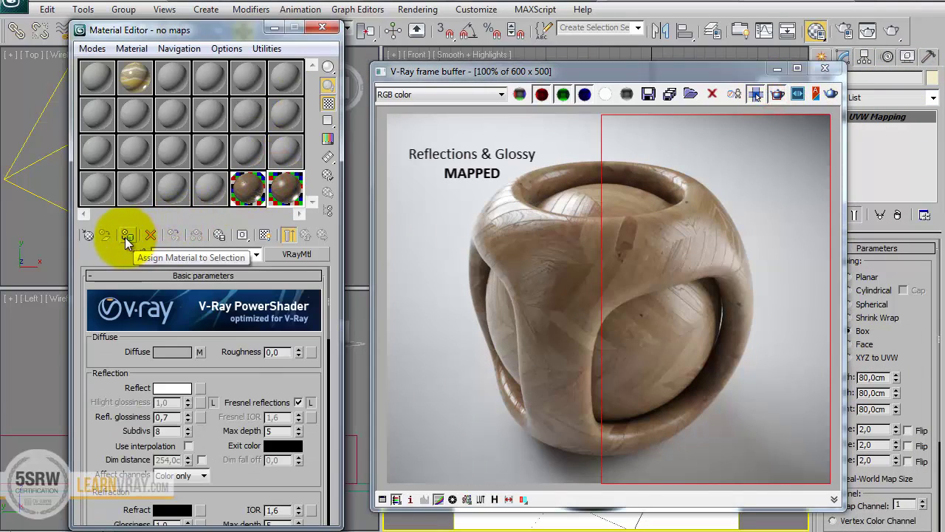
left_click(127, 234)
left_click(832, 94)
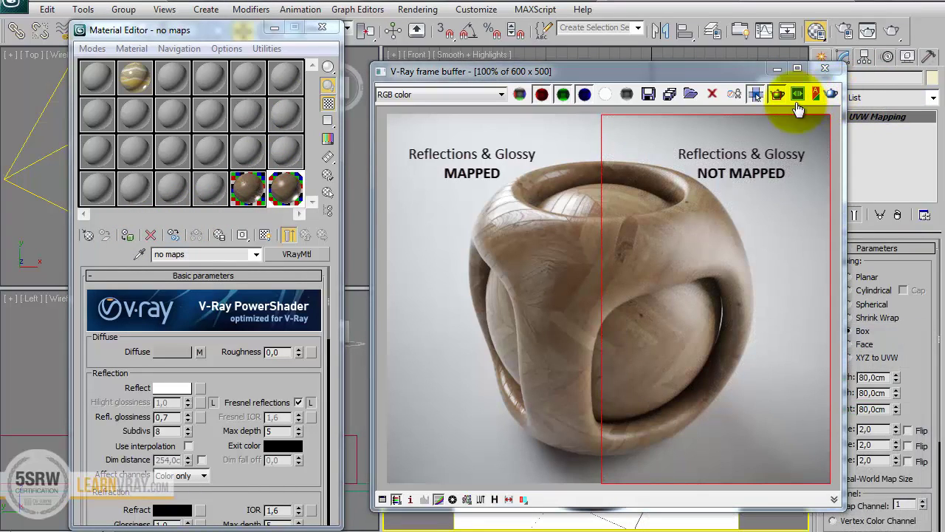
left_click(777, 94)
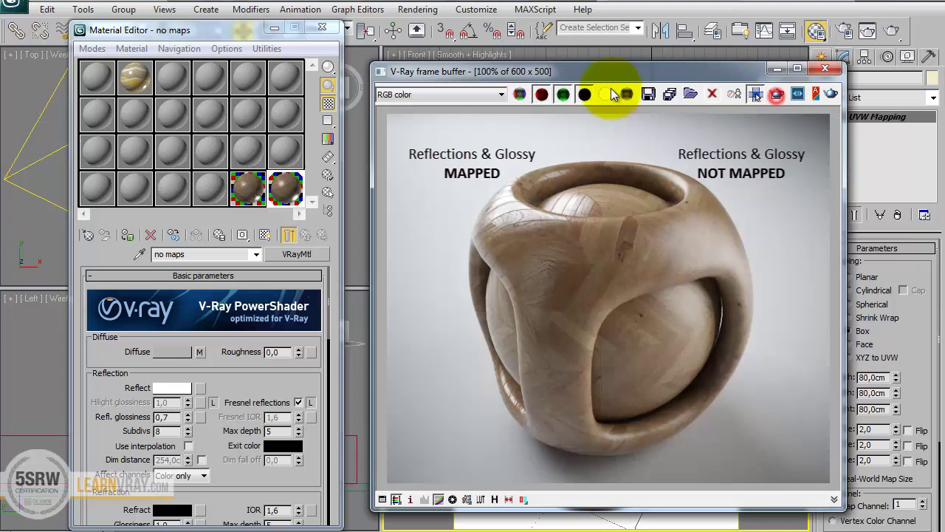
Name an unused V-Ray material black plastic and set its diffuse color to pure black.
left_click(210, 184)
double_click(197, 254)
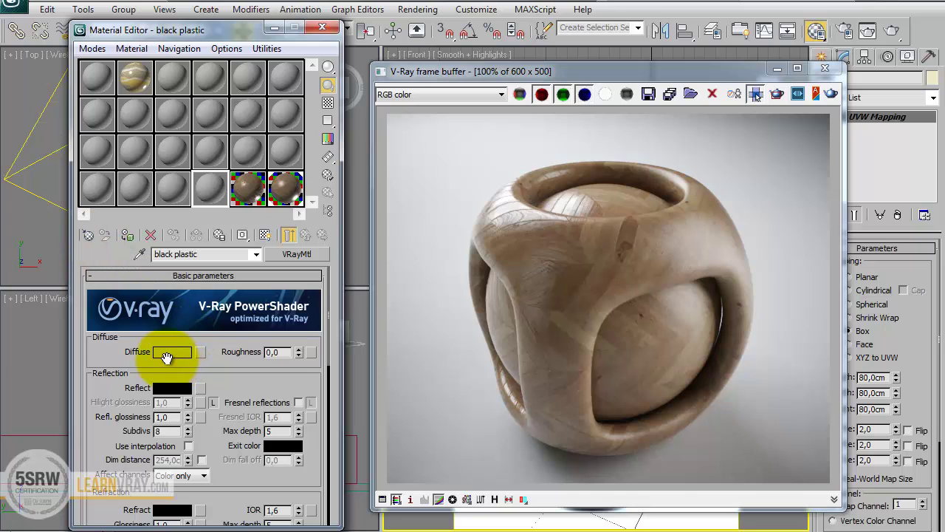
left_click(164, 355)
left_click_drag(423, 96, 423, 44)
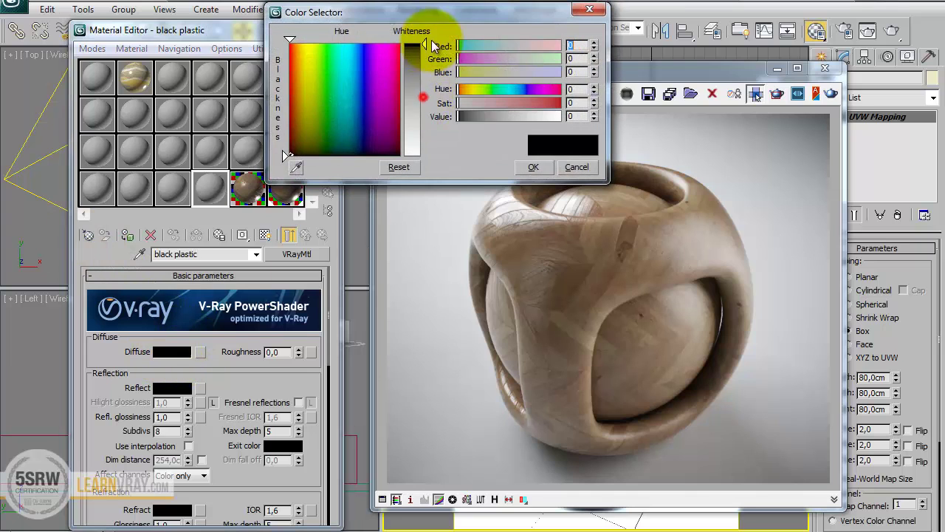
left_click(528, 168)
Give black plastic Fresnel reflections with a reflection color value of 173, and render the object with this material.
left_click(298, 402)
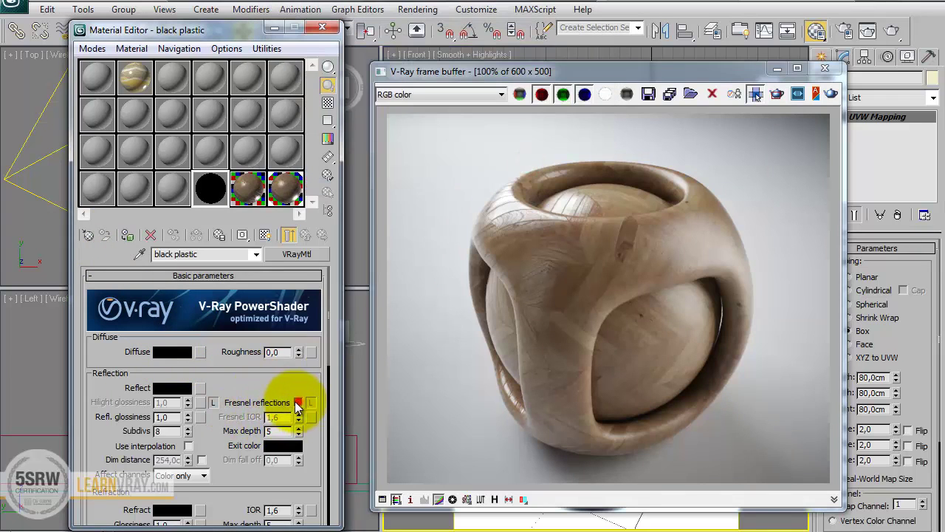
left_click(171, 394)
left_click(419, 124)
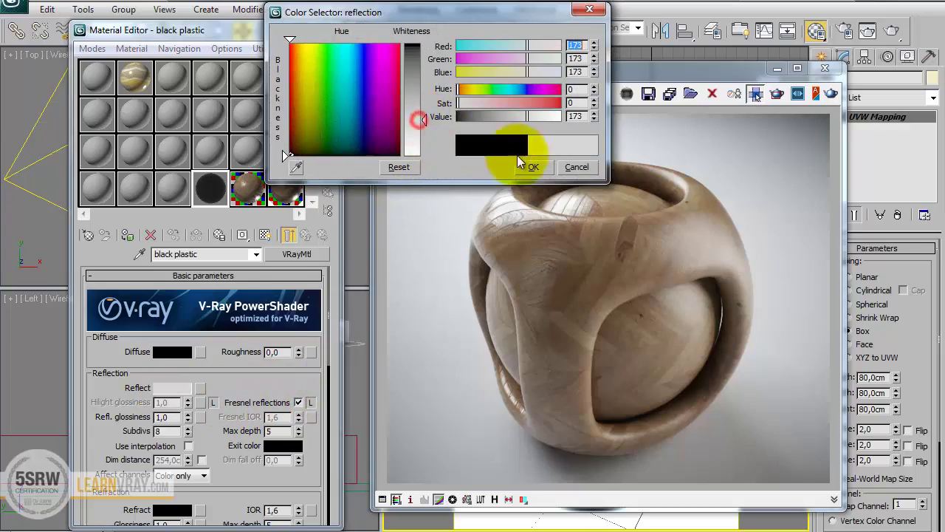
left_click(530, 171)
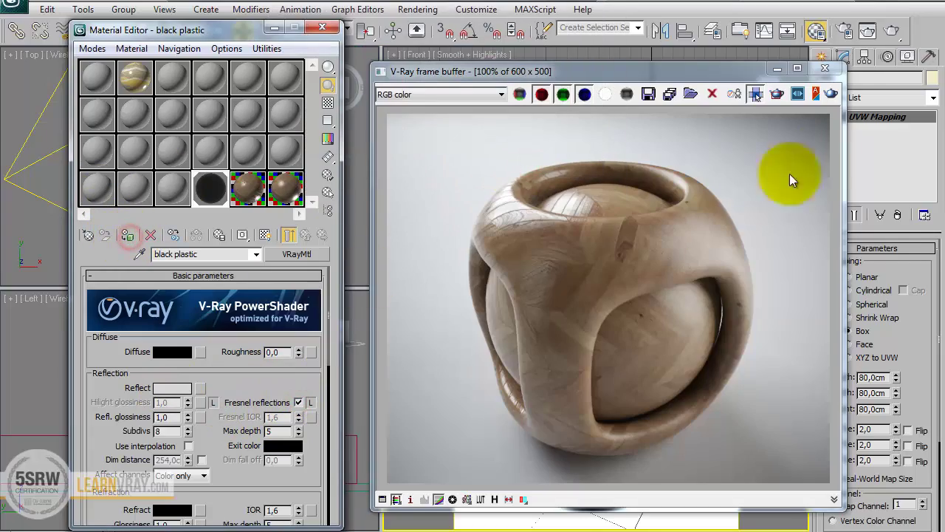
left_click(831, 94)
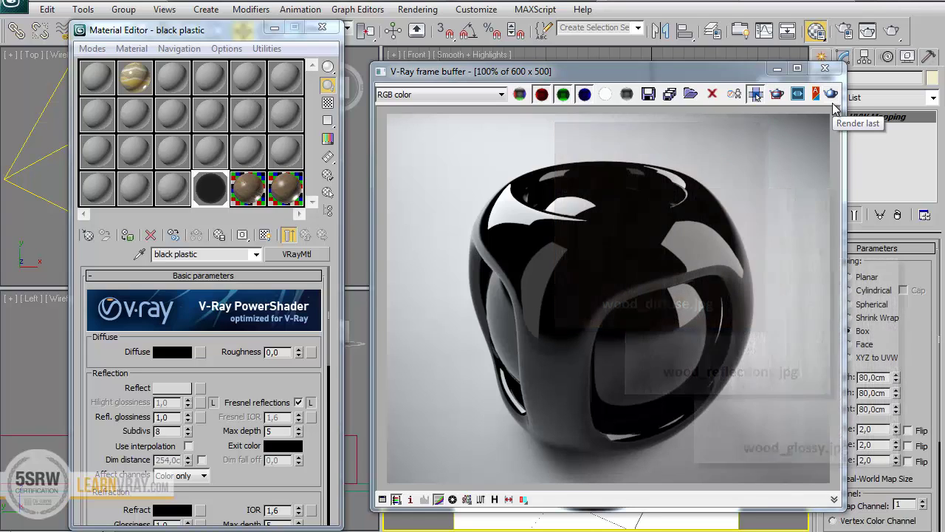
Rename the mat wood material as Natural Wood.
left_click(80, 86)
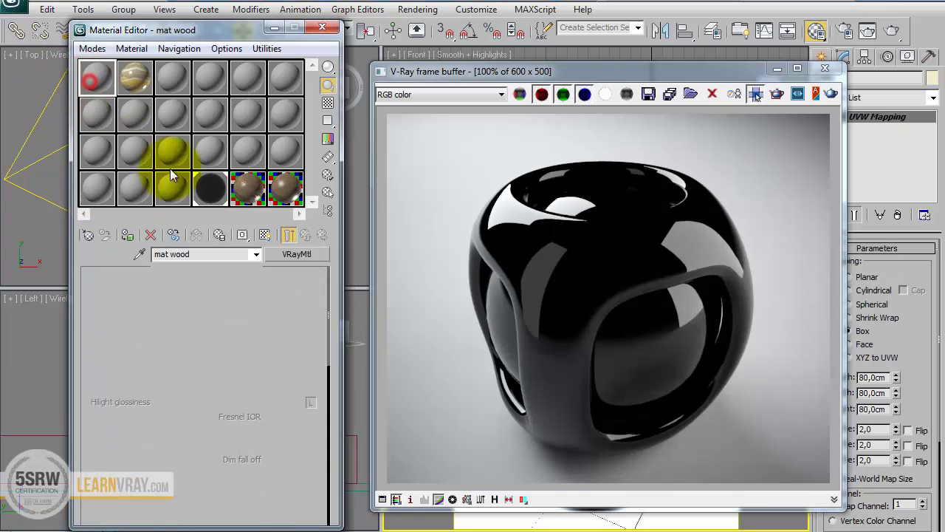
left_click_drag(207, 254, 109, 267)
type("Na")
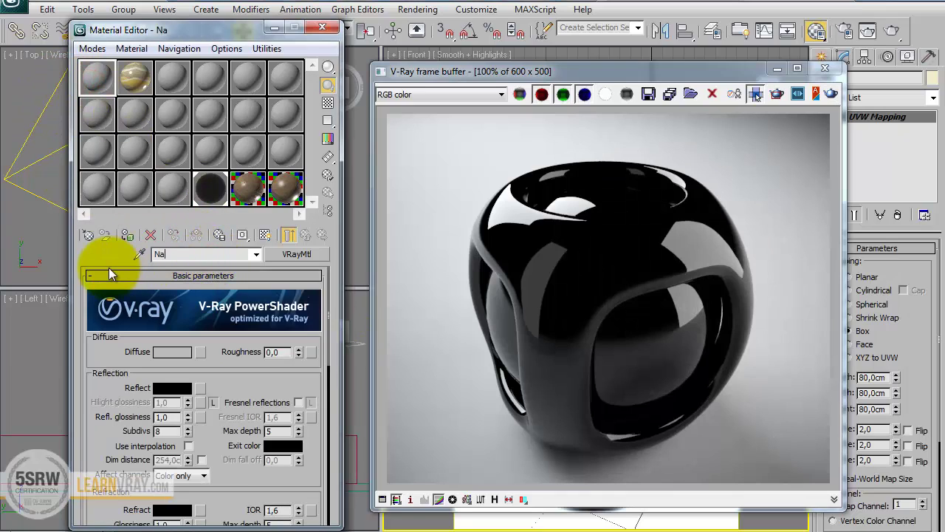
type("tural Wood")
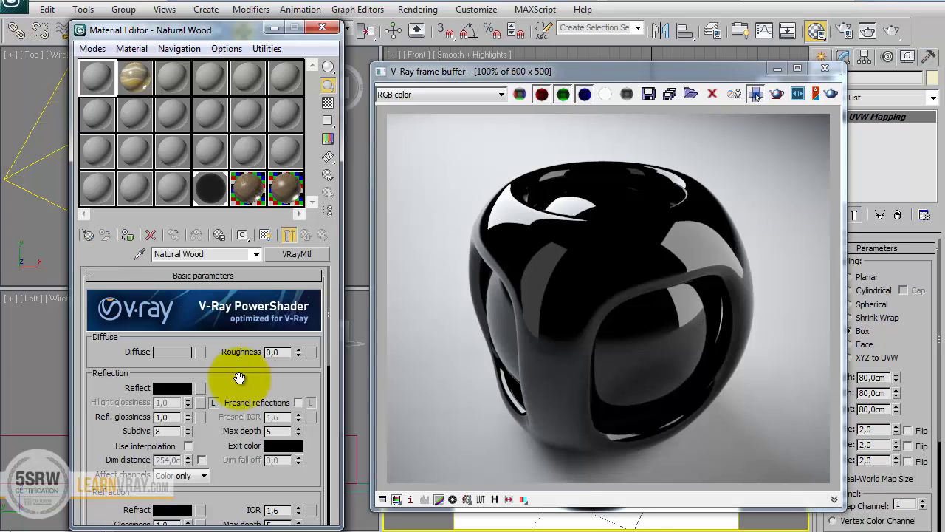
Load Wood_Good.jpg as a bitmap in the Natural Wood material's diffuse map and return to the parent material.
left_click_drag(234, 378, 197, 125)
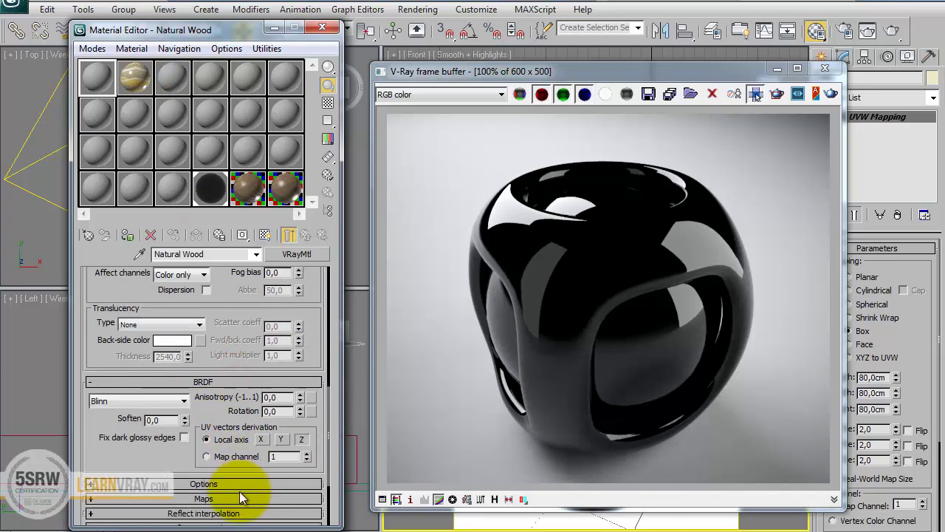
left_click(238, 497)
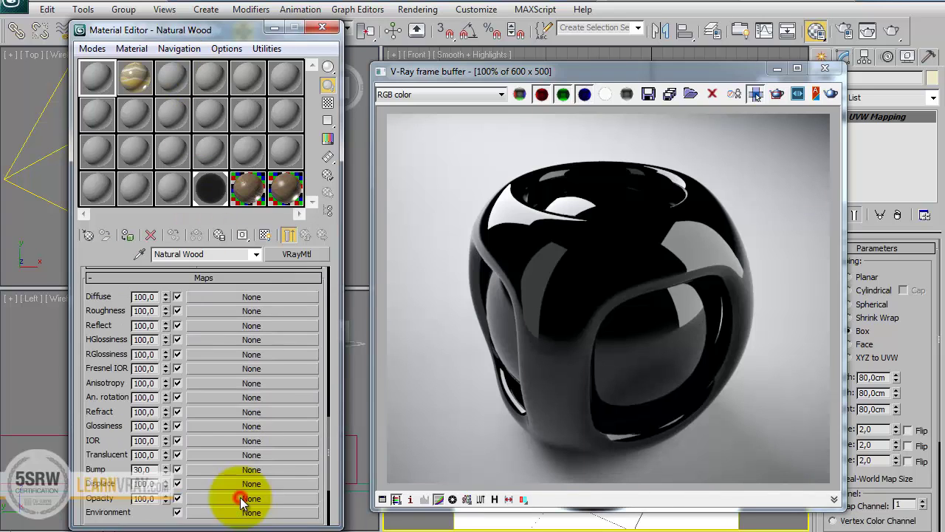
left_click(206, 296)
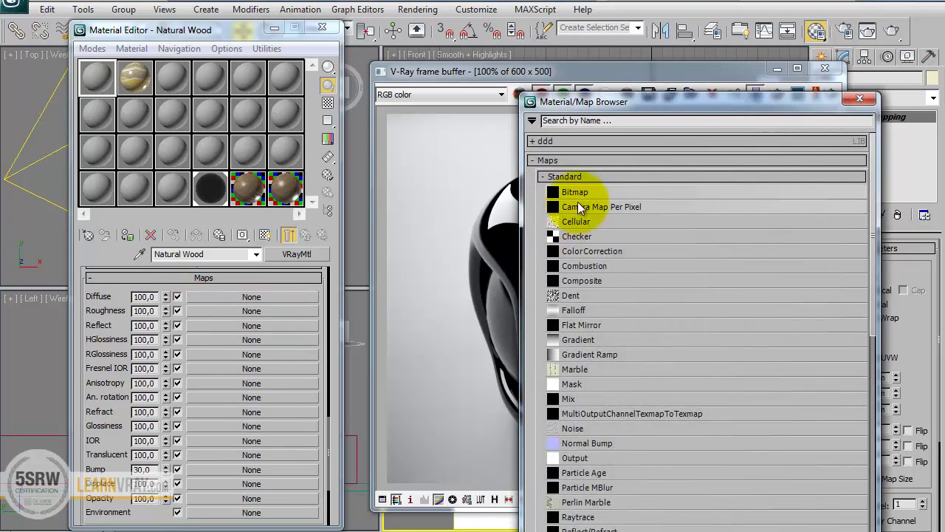
double_click(576, 191)
double_click(540, 283)
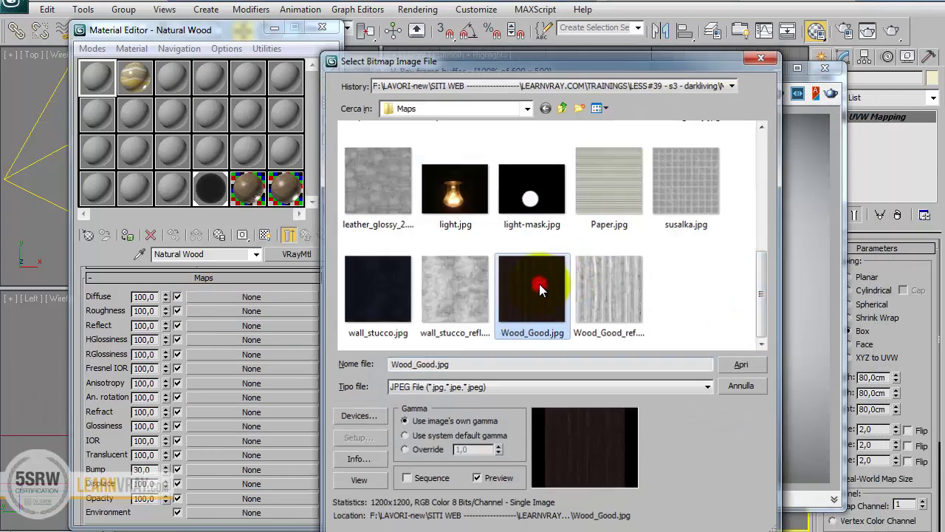
left_click(306, 233)
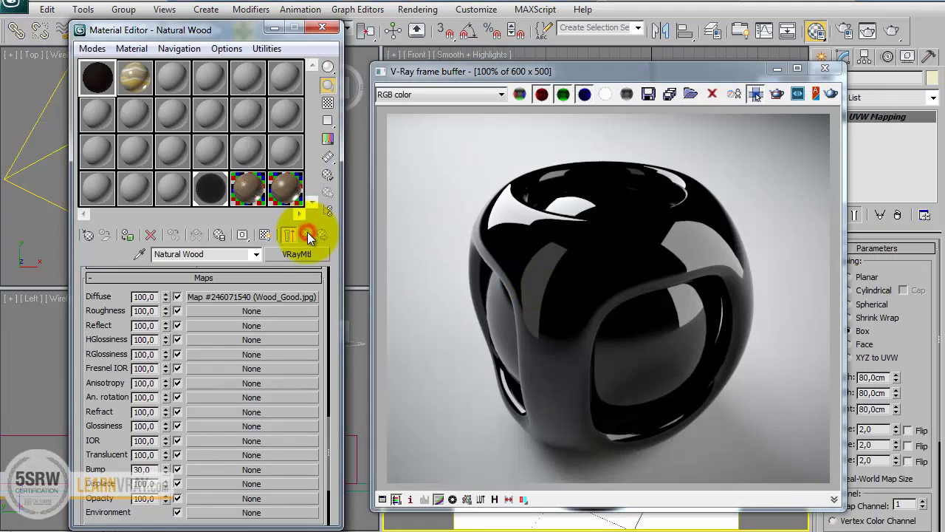
Enable Fresnel reflections on Natural Wood and load Wood_Good_ref.jpg as the bitmap for its reflection map.
scroll(103, 310, "up", 15)
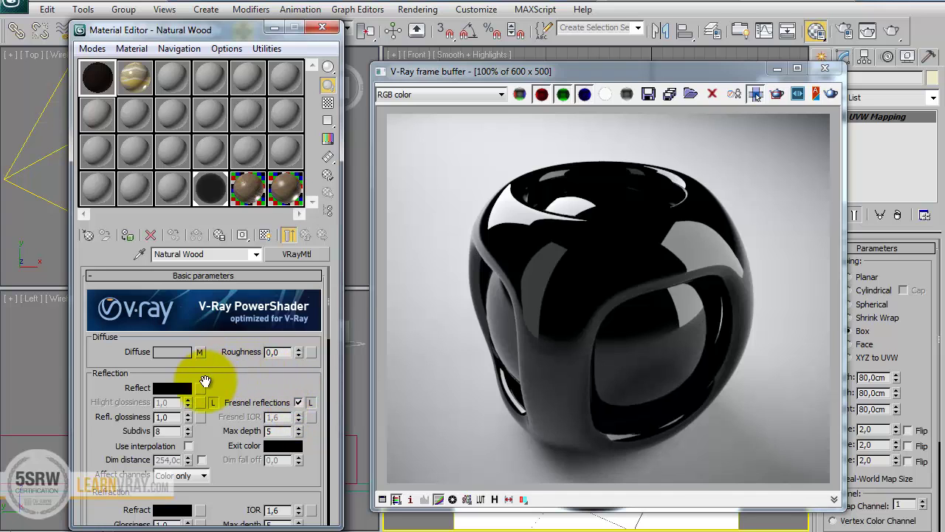
left_click(200, 389)
double_click(438, 141)
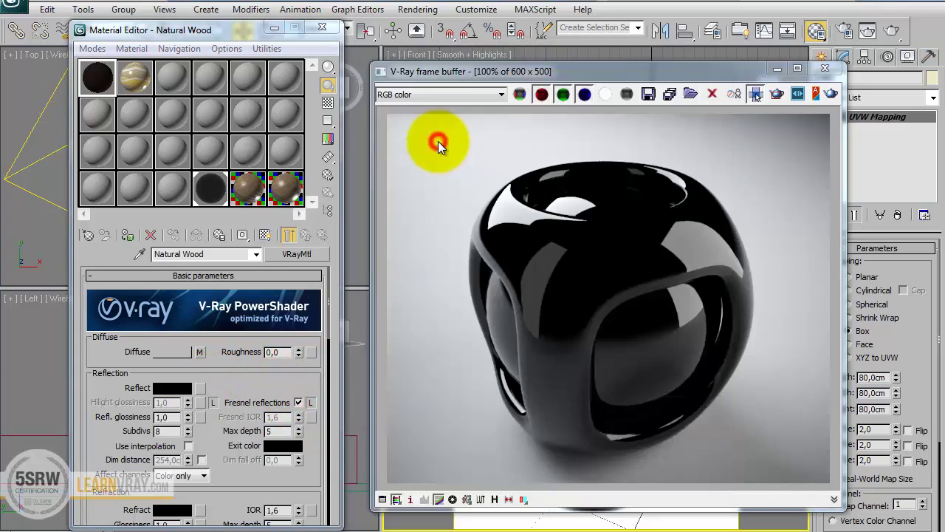
left_click_drag(763, 178, 766, 338)
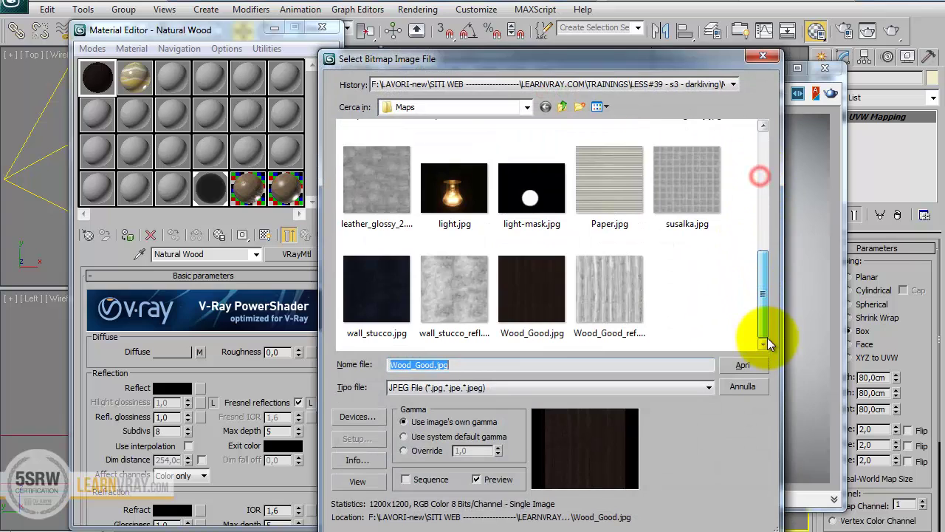
double_click(627, 288)
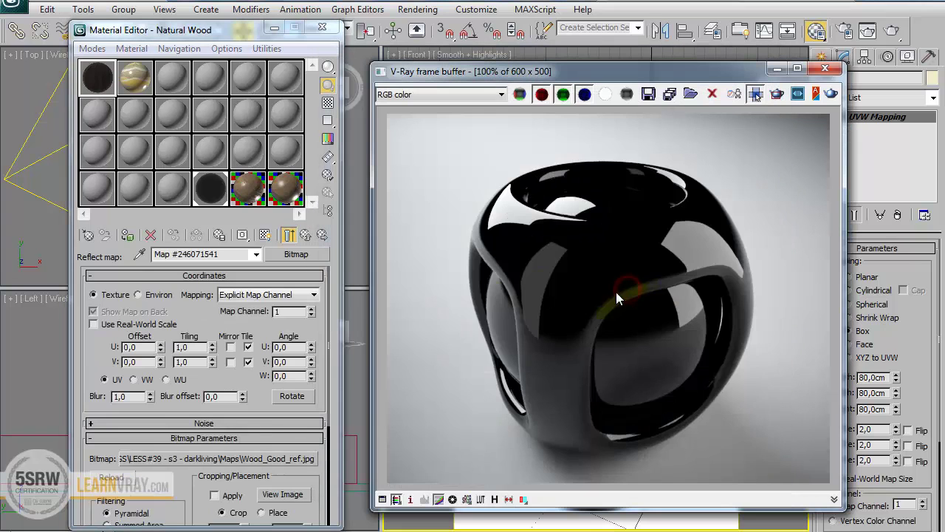
left_click(305, 235)
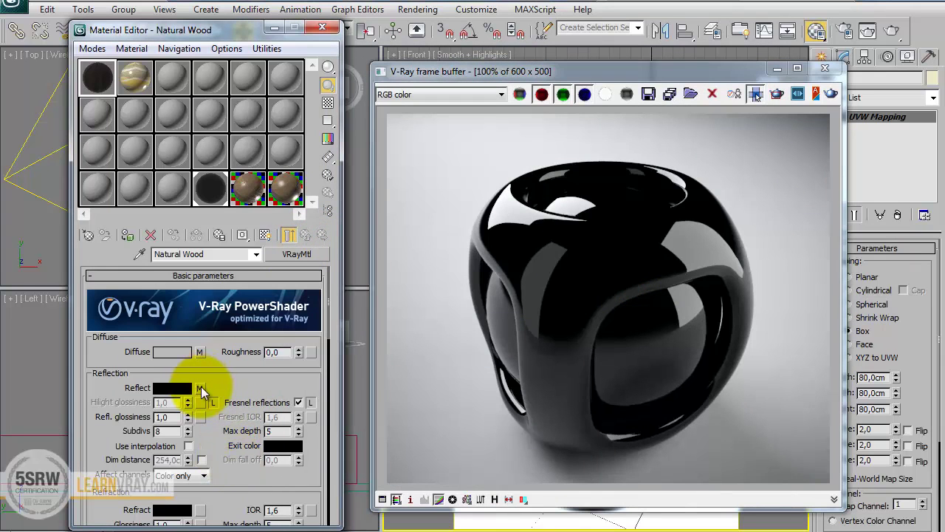
Instance Natural Wood's reflection map into its reflection glossiness slot, and open an enlarged preview of the material beside the editor.
left_click_drag(200, 388, 200, 351)
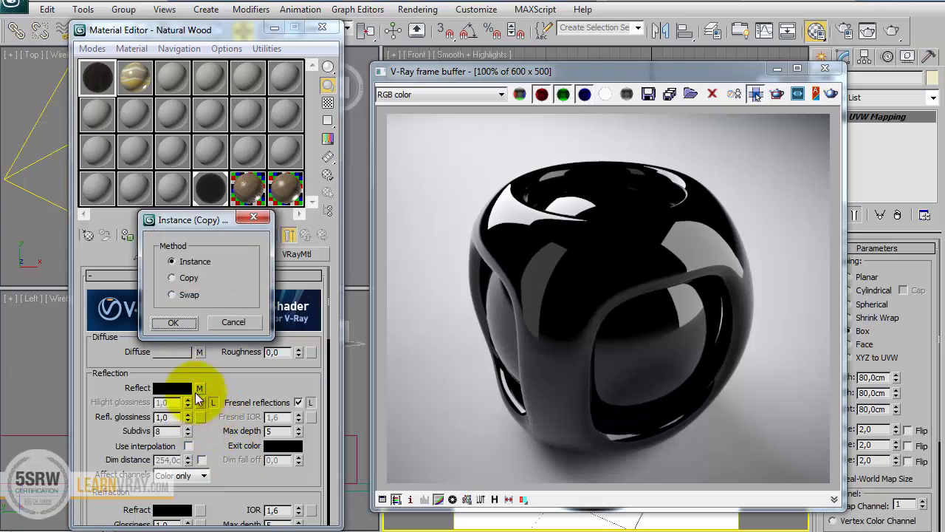
left_click(176, 323)
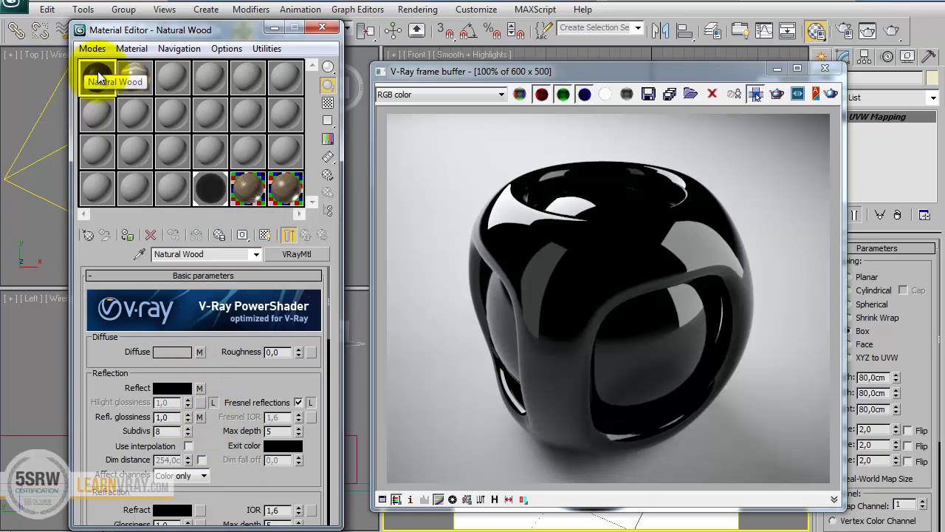
double_click(94, 77)
left_click_drag(563, 90, 510, 156)
Set Natural Wood's reflection color to light grey while its Reflect map amount is at 100.
left_click_drag(251, 468, 239, 63)
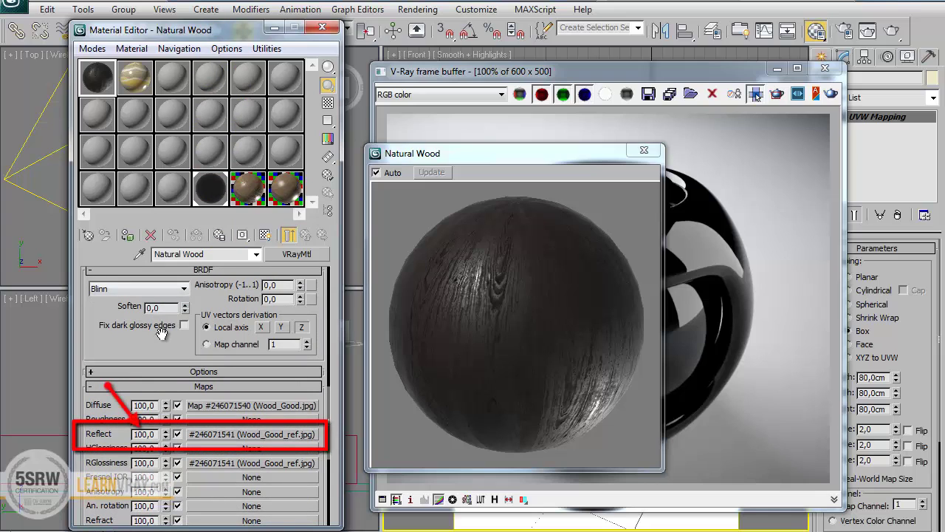
scroll(161, 334, "up", 10)
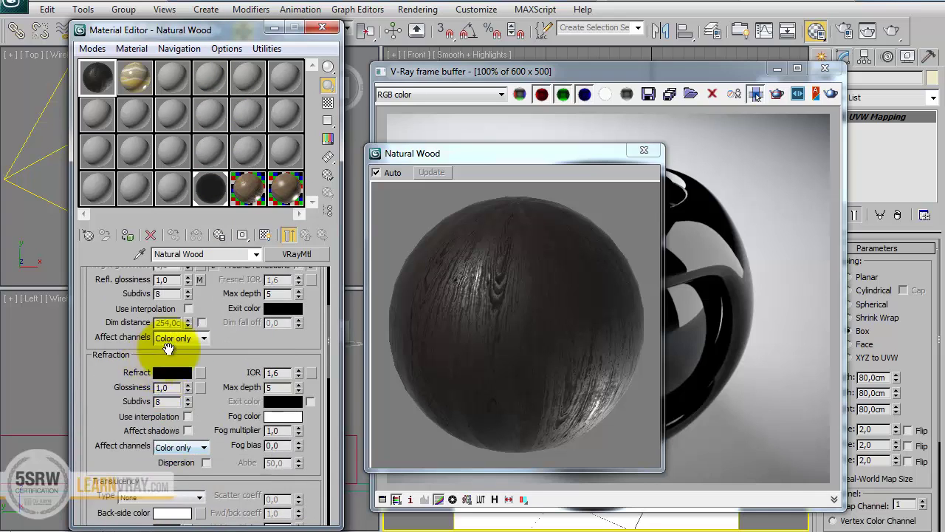
scroll(169, 347, "up", 2)
left_click(172, 338)
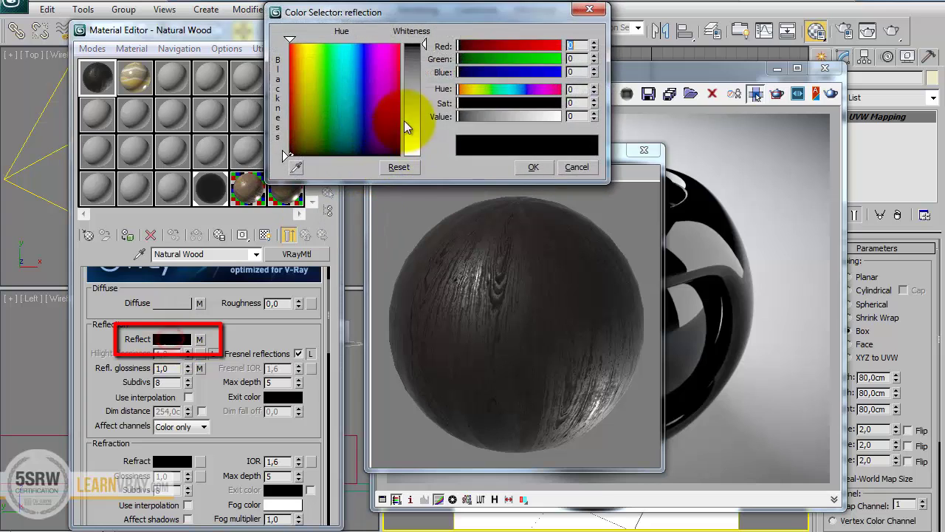
left_click(534, 167)
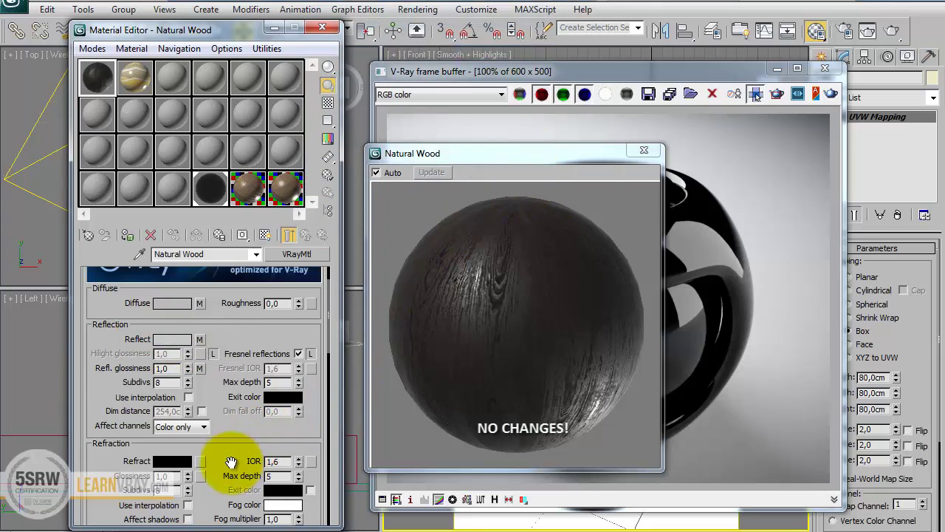
View the Wood_Good_ref.jpg image used in the reflection map, close it and return to the parent material.
left_click_drag(229, 456, 247, 99)
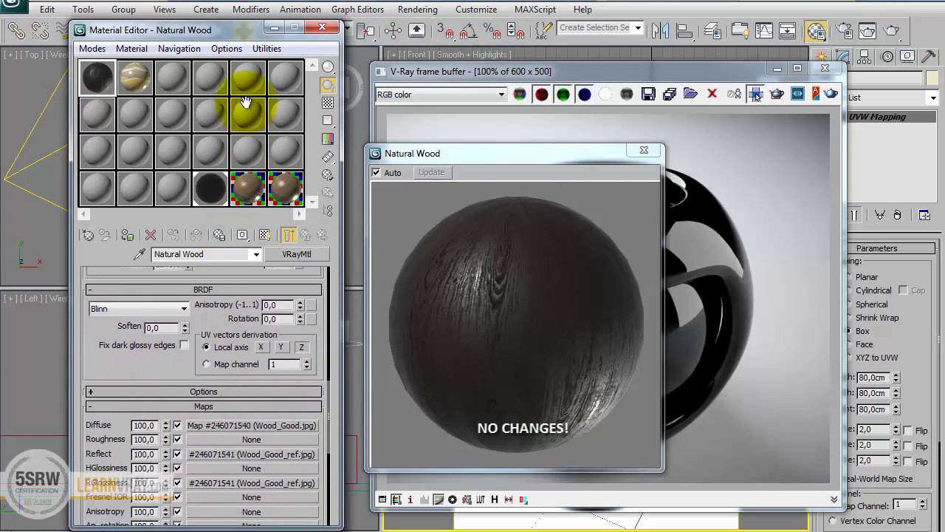
left_click(243, 455)
left_click(282, 494)
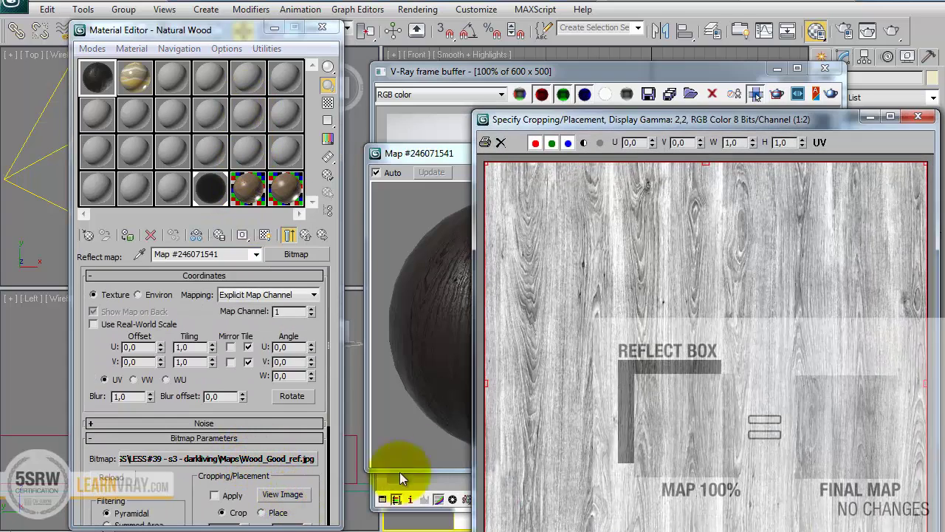
left_click_drag(844, 120, 823, 74)
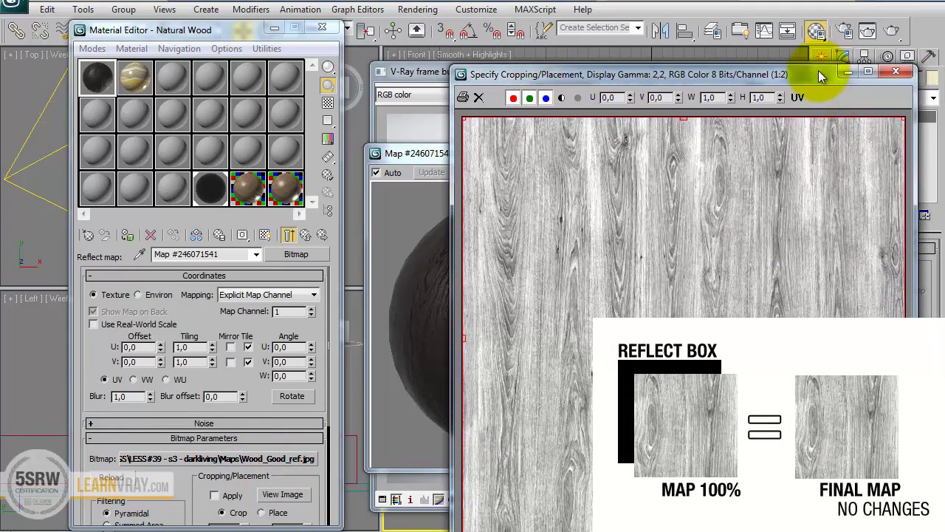
left_click(901, 75)
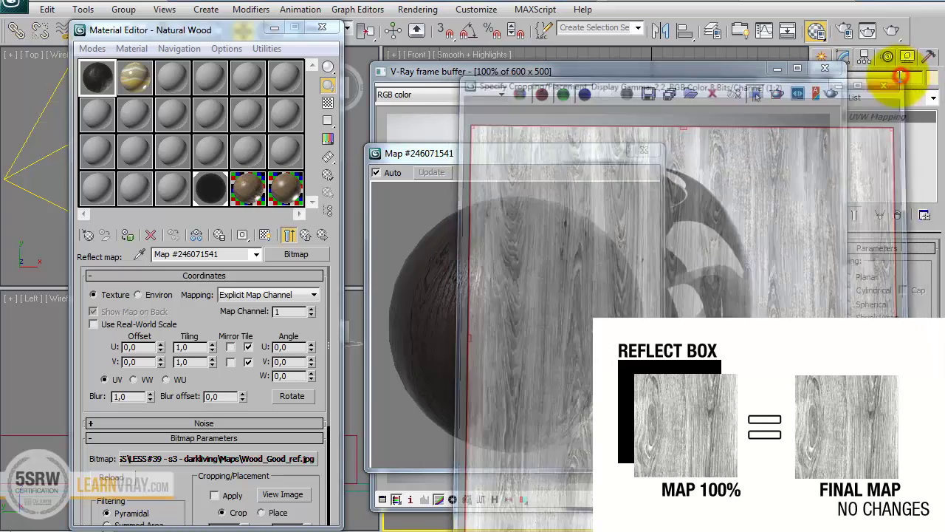
left_click(305, 235)
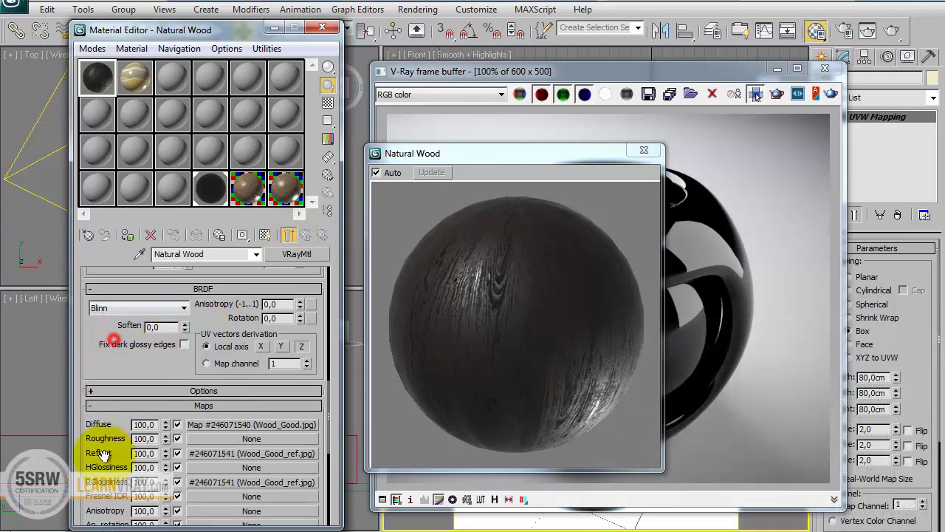
Set Natural Wood's reflection color to black.
scroll(138, 345, "up", 10)
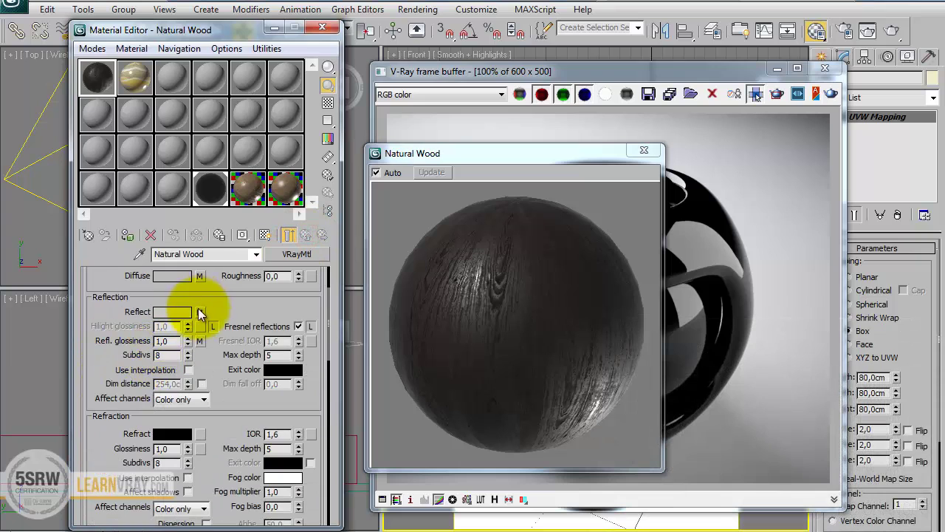
left_click(185, 311)
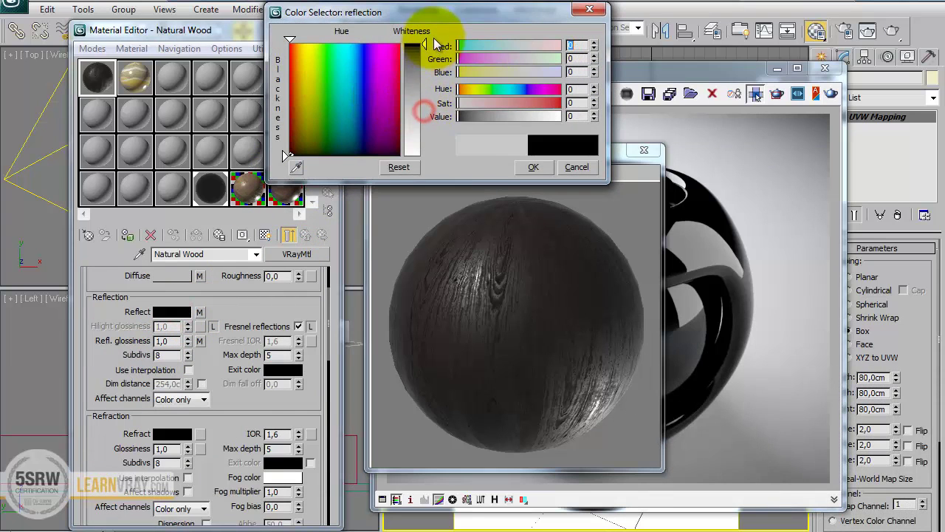
left_click(529, 167)
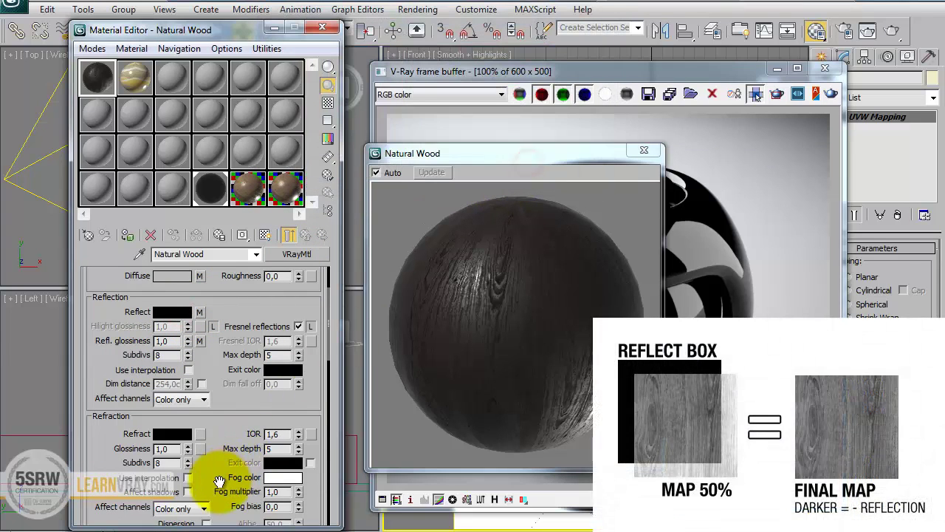
With the black reflection color, try Reflect map amounts of 50 and 30, and set the amount back to 100.
left_click_drag(218, 476, 248, 141)
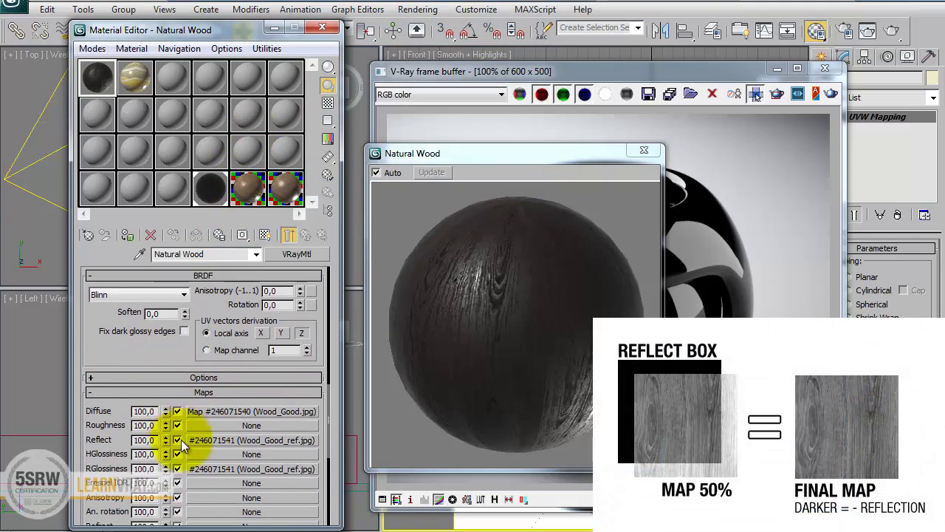
left_click(147, 440)
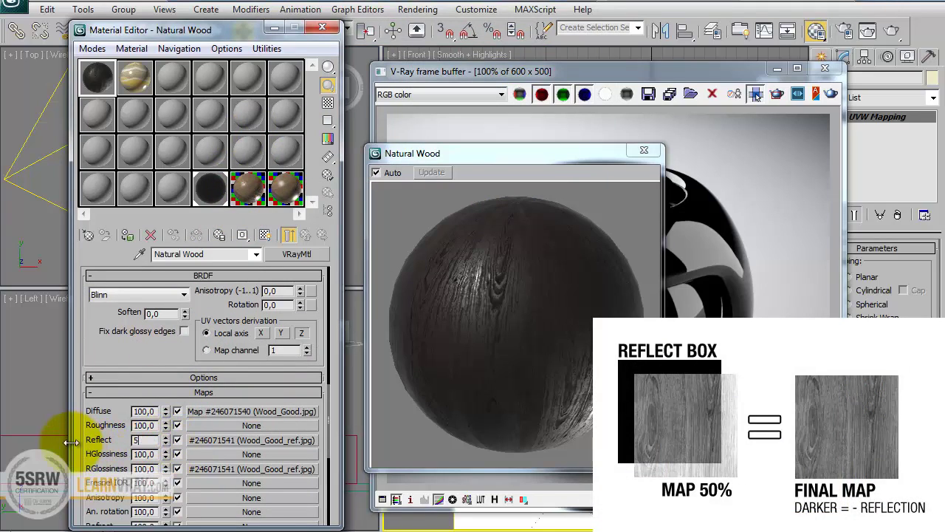
type("0")
key("Return")
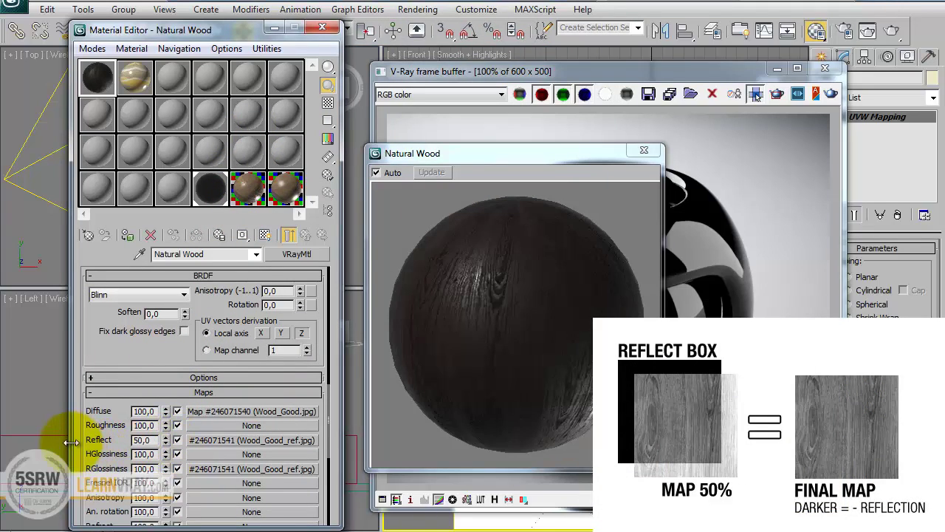
double_click(144, 440)
type("3")
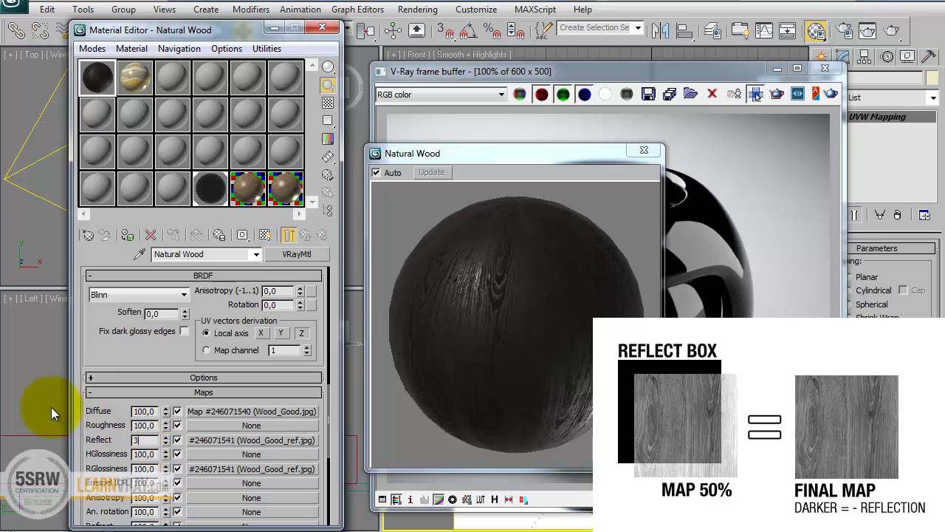
type("0")
key("Return")
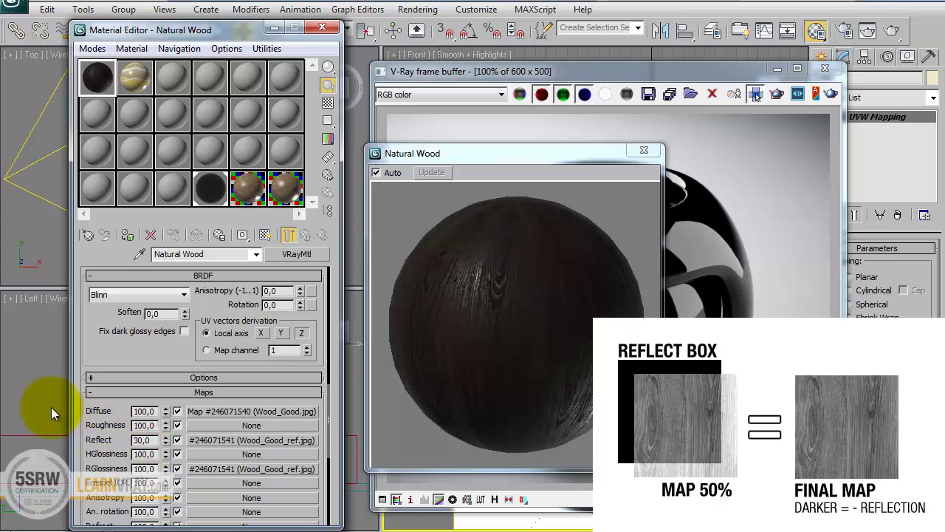
double_click(144, 440)
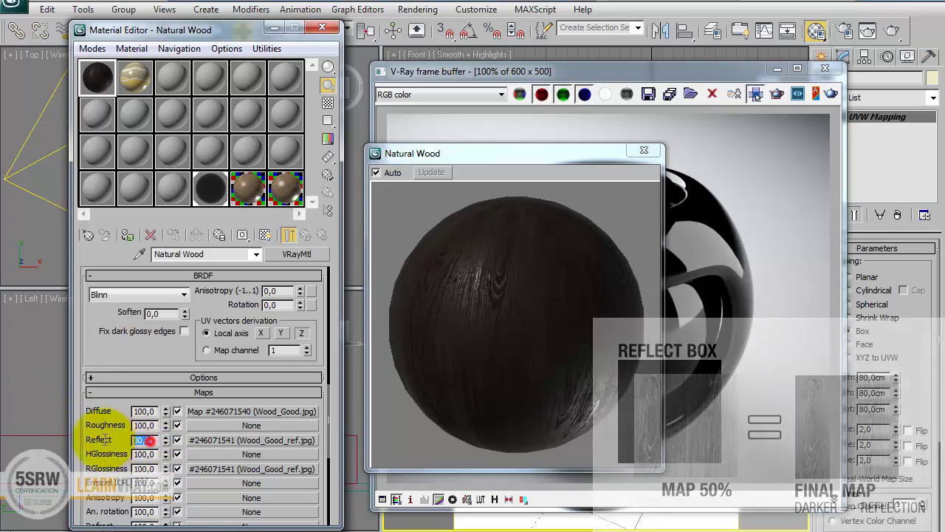
type("10")
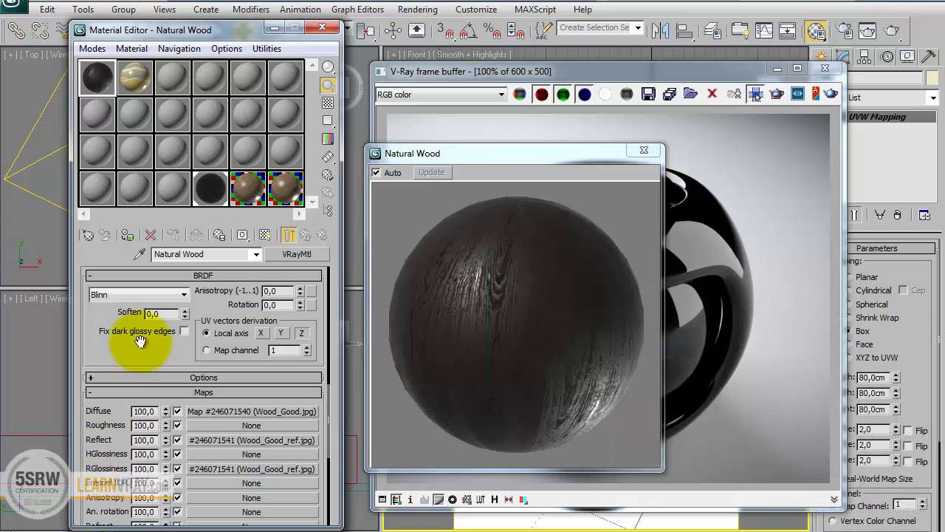
Set Natural Wood's reflection color to white.
scroll(137, 414, "up", 5)
scroll(126, 341, "up", 5)
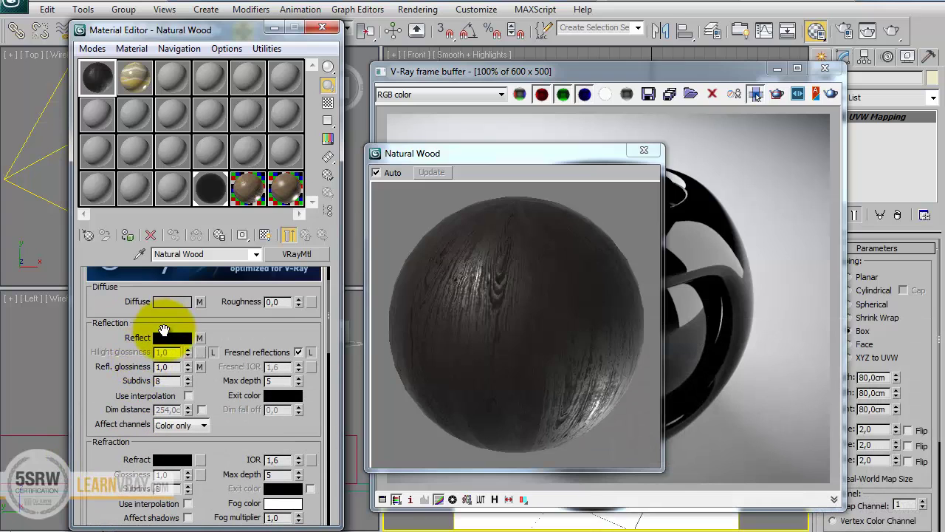
left_click(169, 338)
left_click_drag(423, 44, 443, 157)
left_click(535, 168)
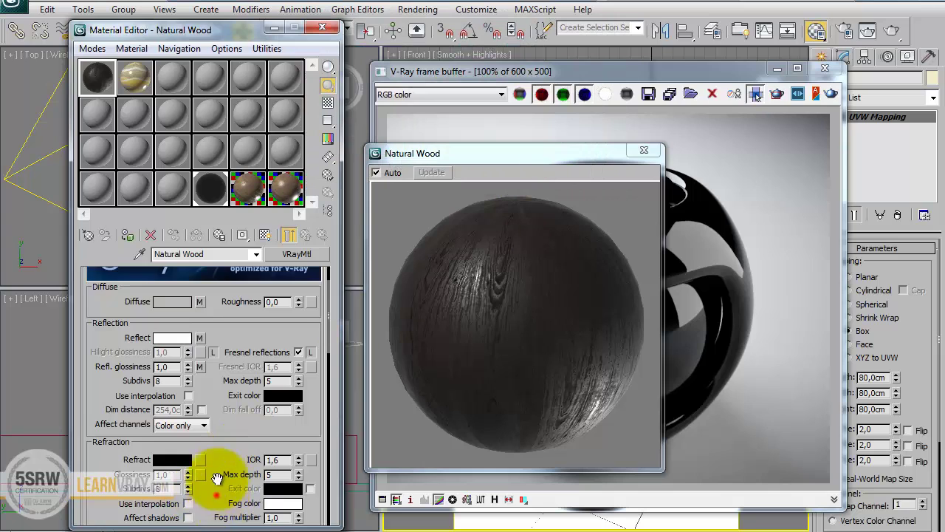
With the white reflection color, try Reflect map amounts of 50 and 30, and restore the amount to 100.
scroll(211, 475, "down", 5)
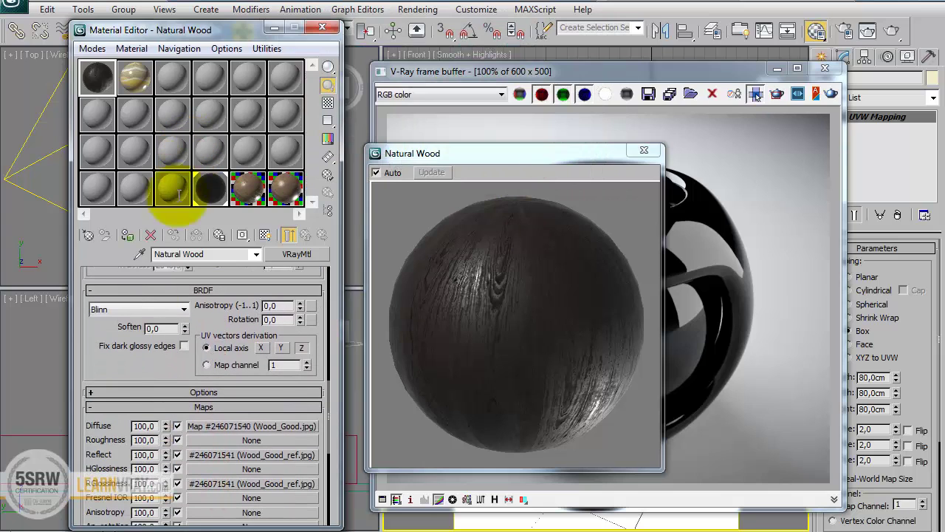
double_click(144, 454)
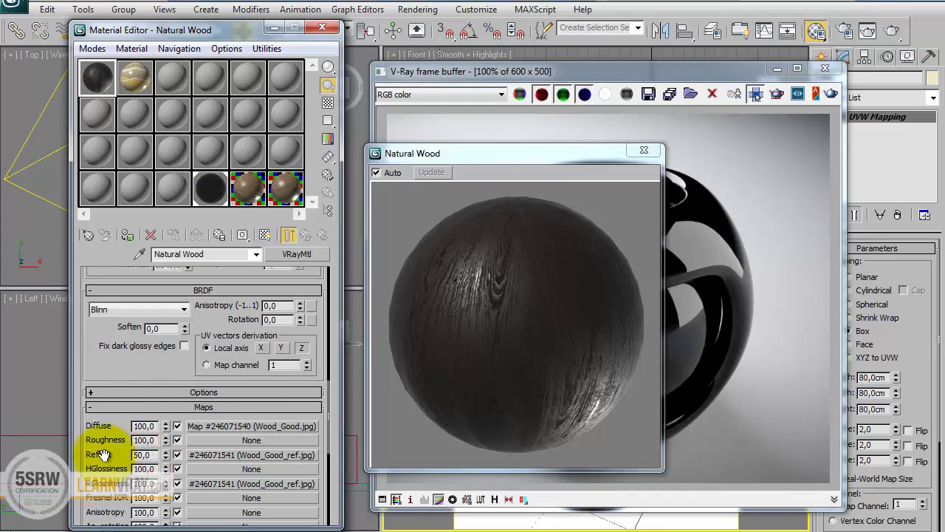
double_click(144, 455)
type("30")
key("Return")
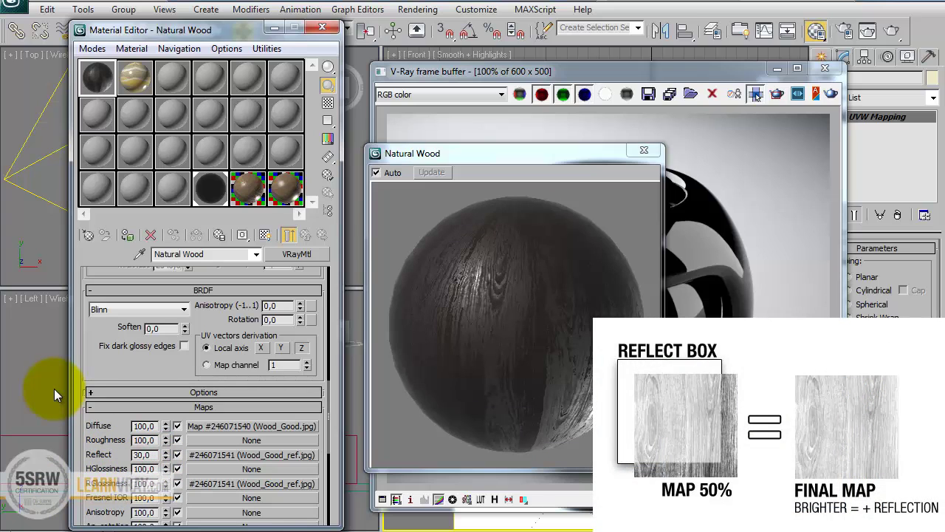
double_click(145, 454)
type("100")
key("Return")
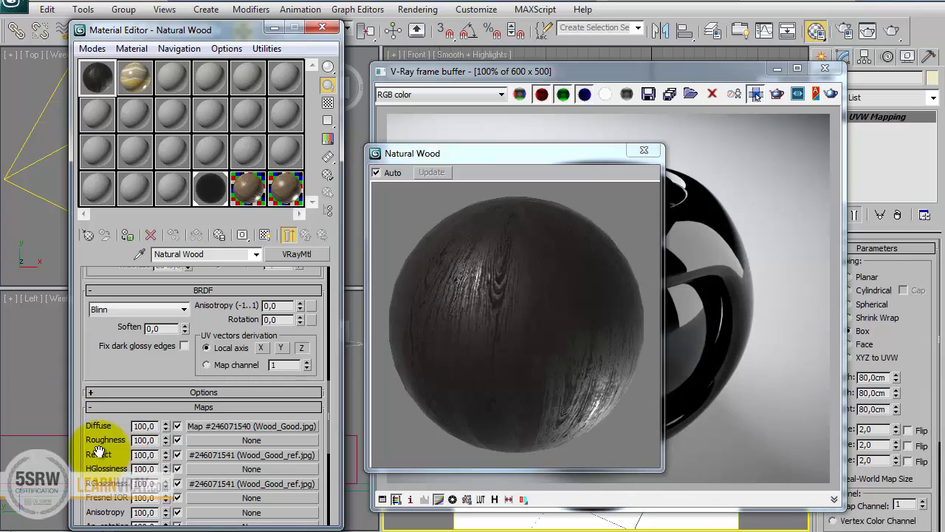
Examine the light and dark areas of the reflection glossiness map's image, close it and return to the parent material.
left_click(211, 483)
left_click(278, 499)
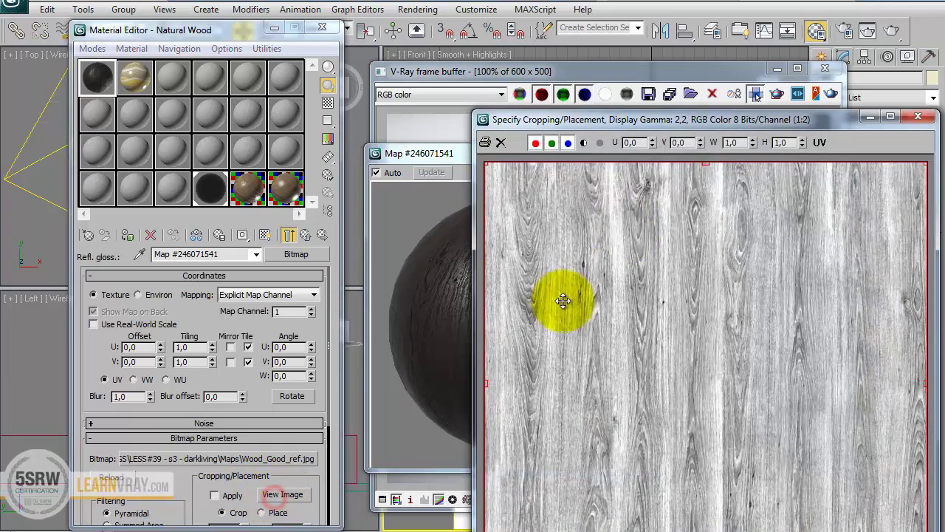
left_click_drag(690, 125, 697, 57)
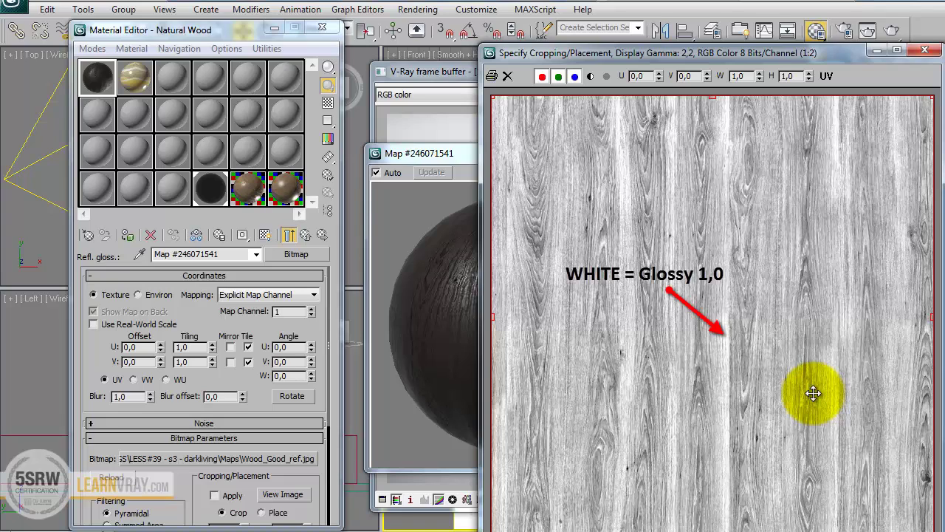
left_click(926, 50)
left_click(308, 235)
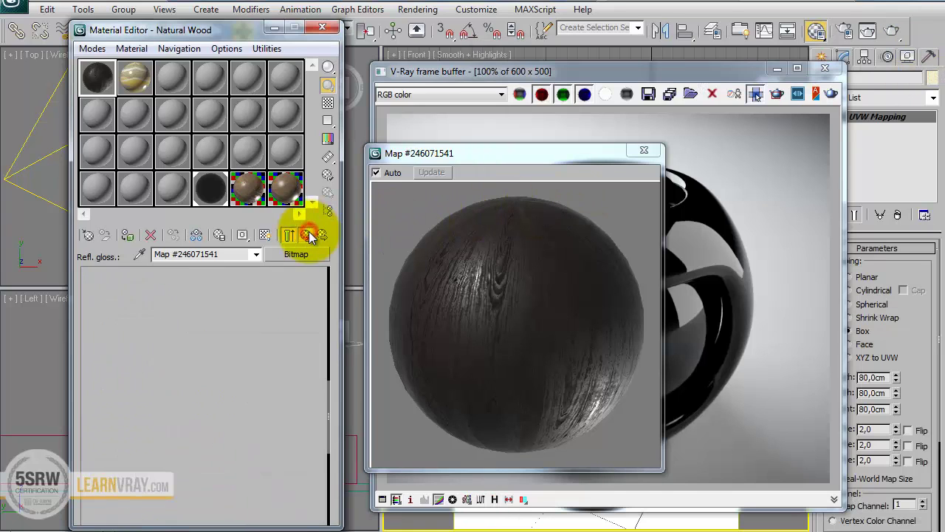
Set Natural Wood's RGlossiness map amount to 50.
scroll(111, 321, "up", 5)
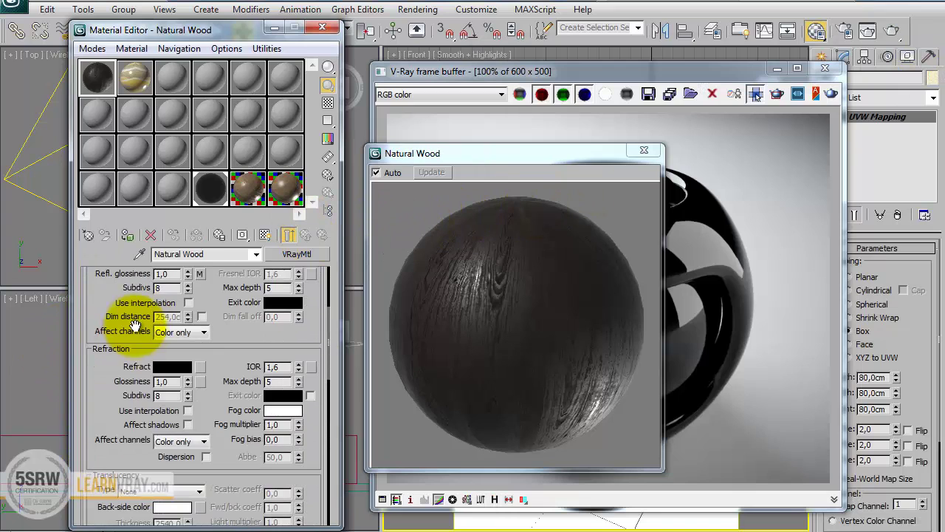
scroll(135, 325, "up", 3)
double_click(153, 341)
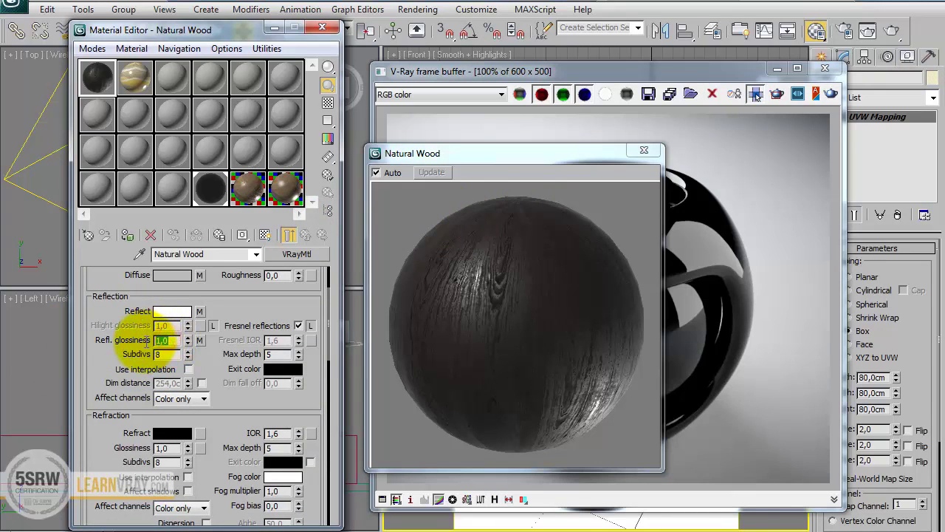
left_click_drag(96, 465, 103, 110)
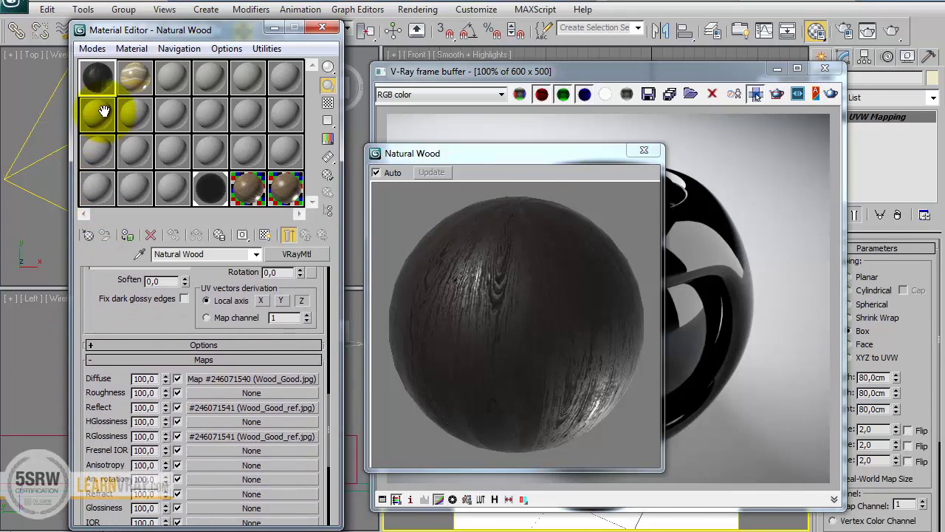
double_click(148, 436)
type("50")
key("Return")
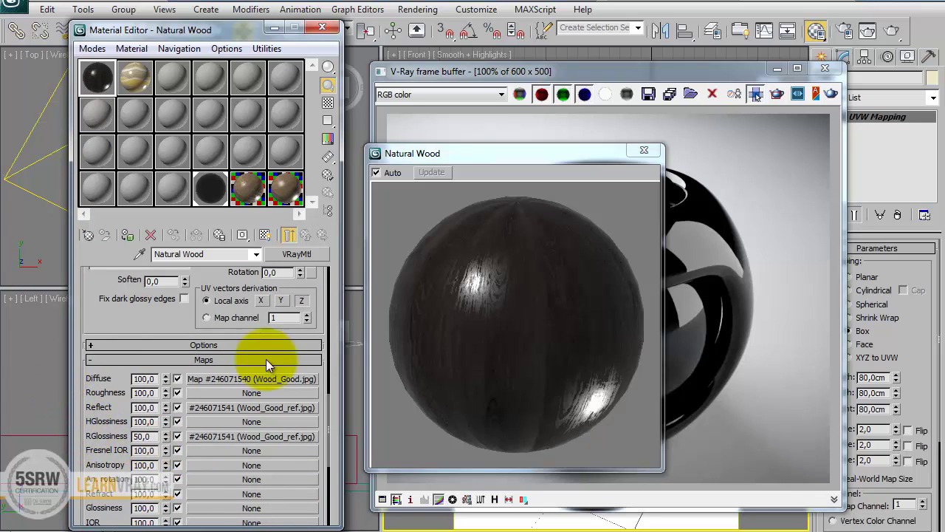
Lower the RGlossiness map amount to 10.
double_click(146, 436)
type("10")
key("Return")
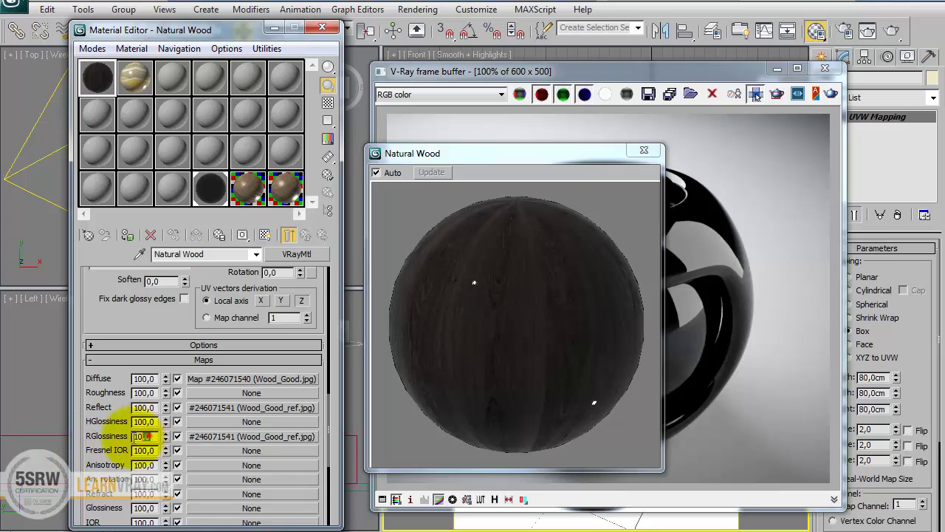
Set Natural Wood's RGlossiness map amount to 80 and its Reflect map amount to 50.
double_click(145, 436)
type("80")
key("Return")
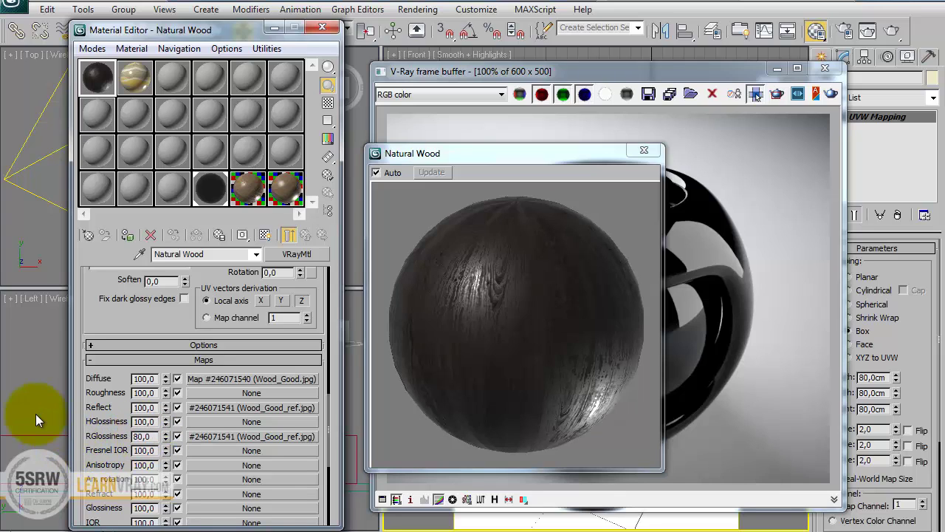
double_click(145, 407)
type("50")
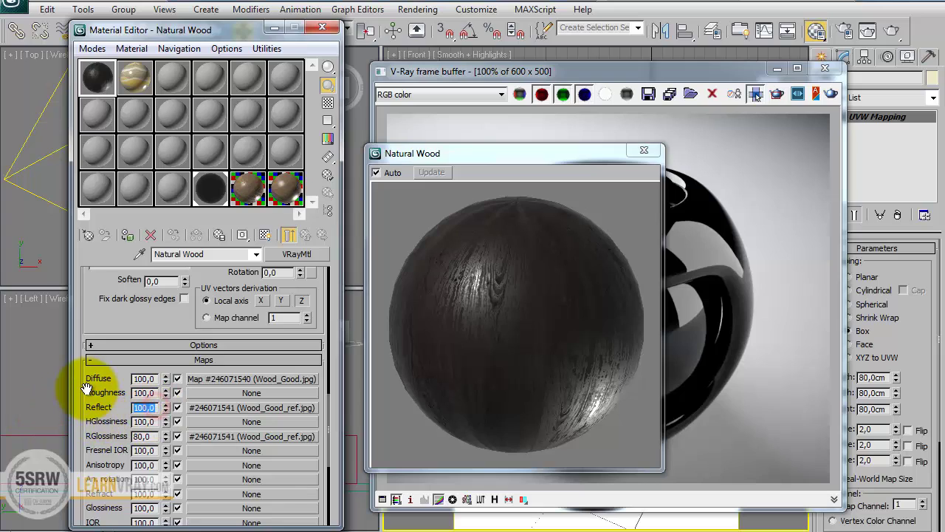
key("Return")
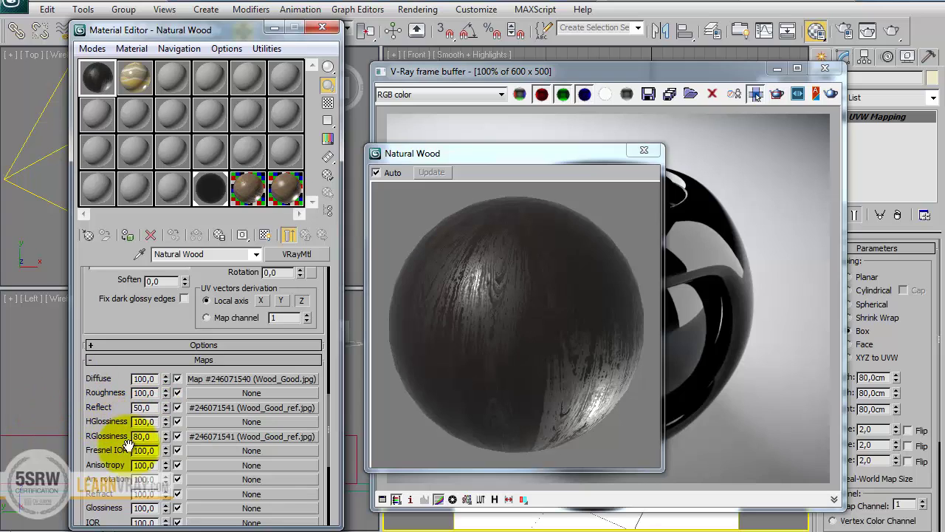
Change Natural Wood's reflection color to pure black.
double_click(145, 436)
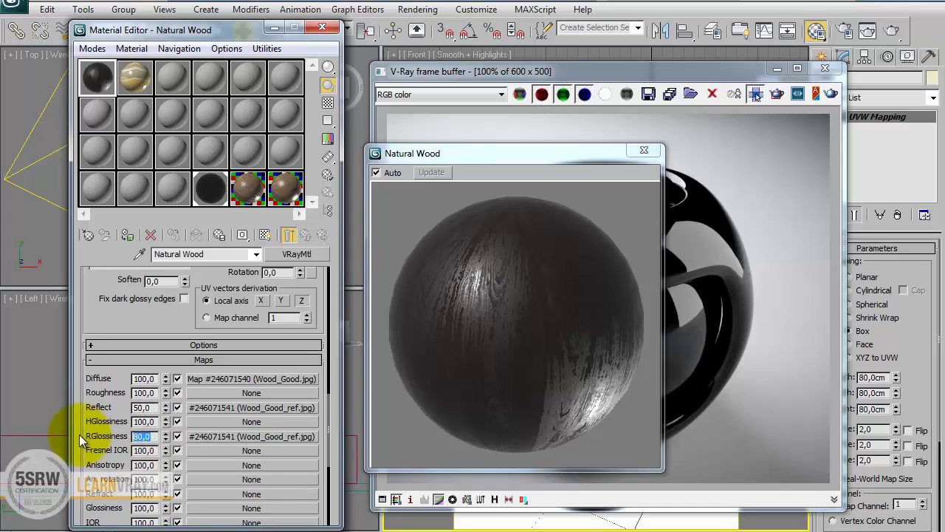
left_click_drag(116, 289, 131, 443)
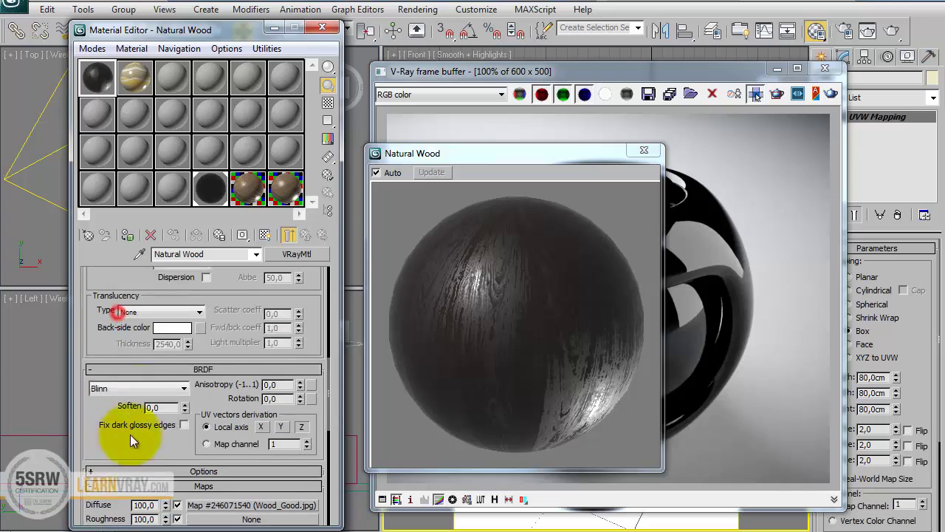
left_click_drag(127, 148, 130, 357)
scroll(141, 359, "up", 5)
left_click(171, 353)
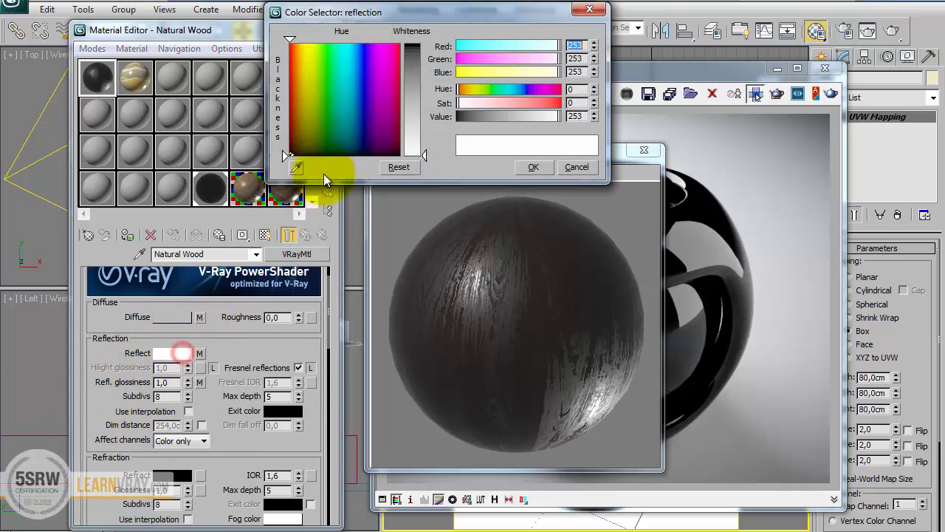
left_click_drag(423, 152, 423, 41)
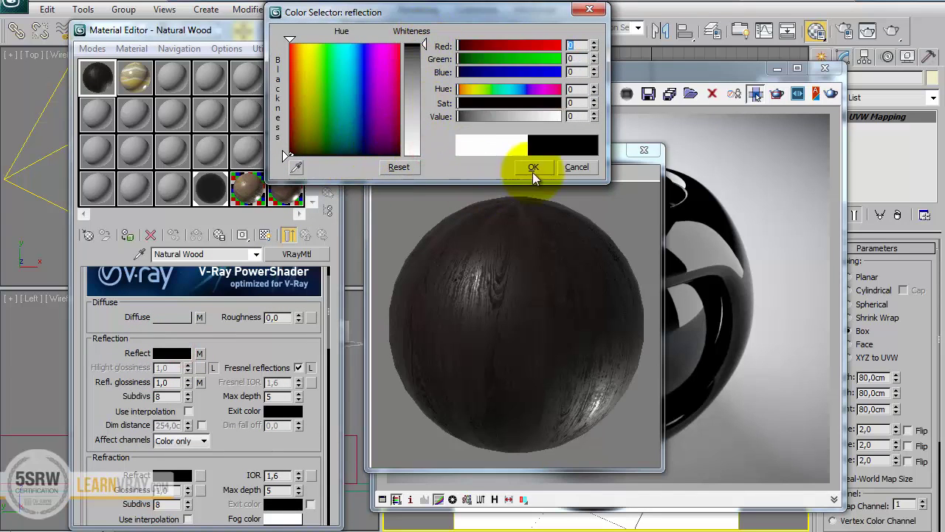
left_click(535, 167)
Set Natural Wood's RGlossiness map amount to 50.
left_click_drag(226, 466, 193, 181)
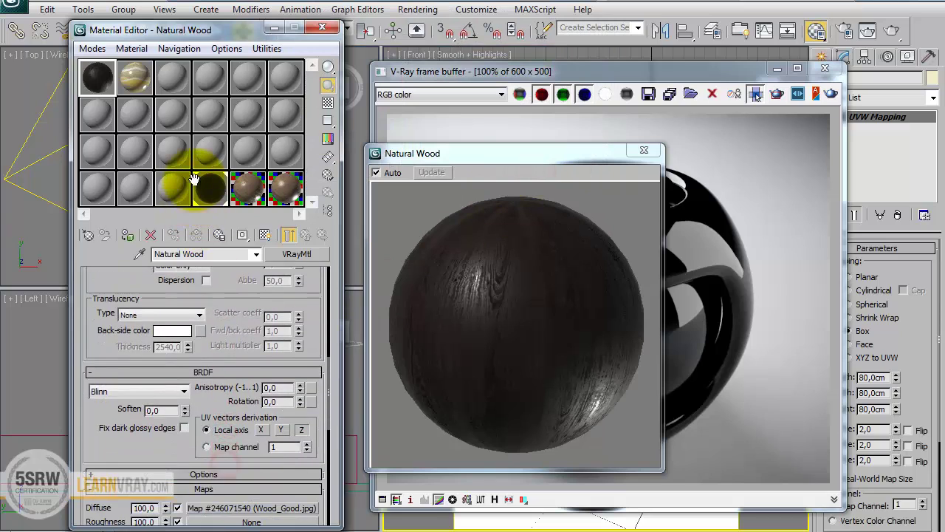
scroll(214, 362, "down", 3)
scroll(211, 362, "down", 2)
double_click(144, 433)
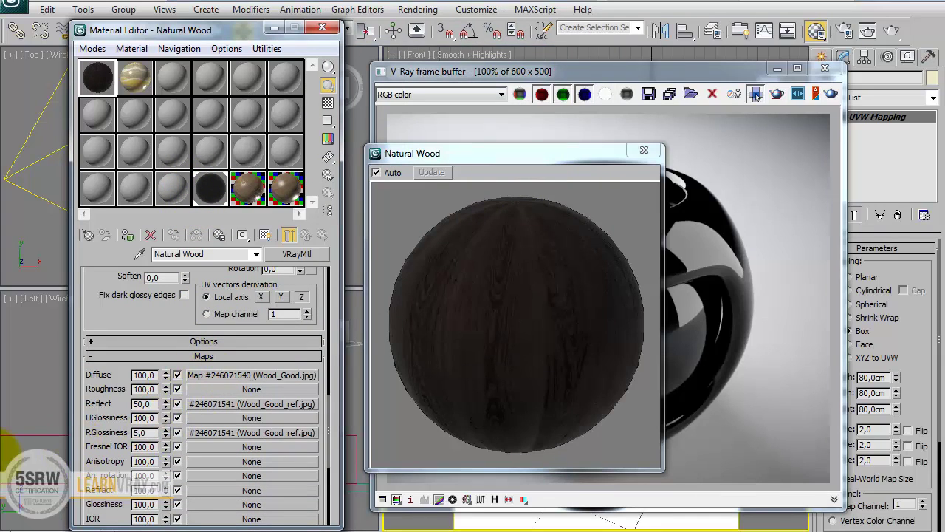
type("50")
key("Return")
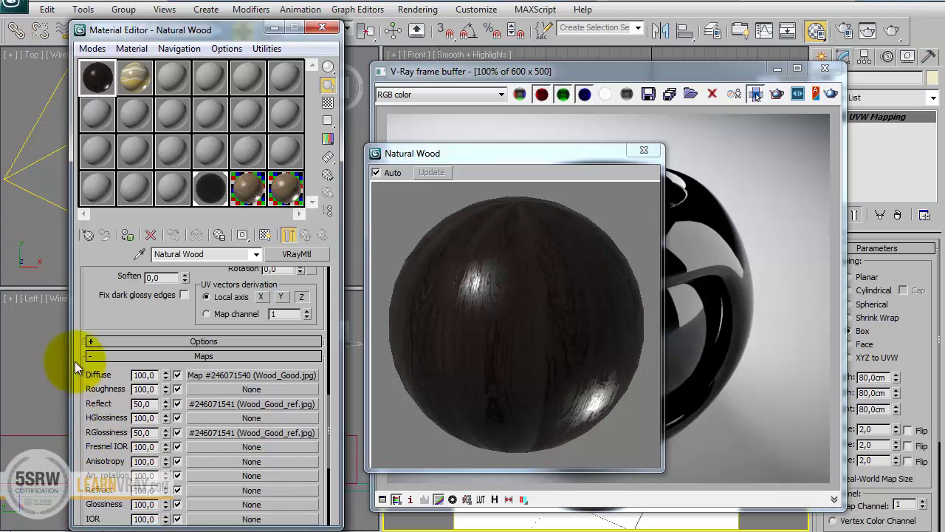
Assign the Natural Wood material to the selected object and render the scene.
left_click(127, 237)
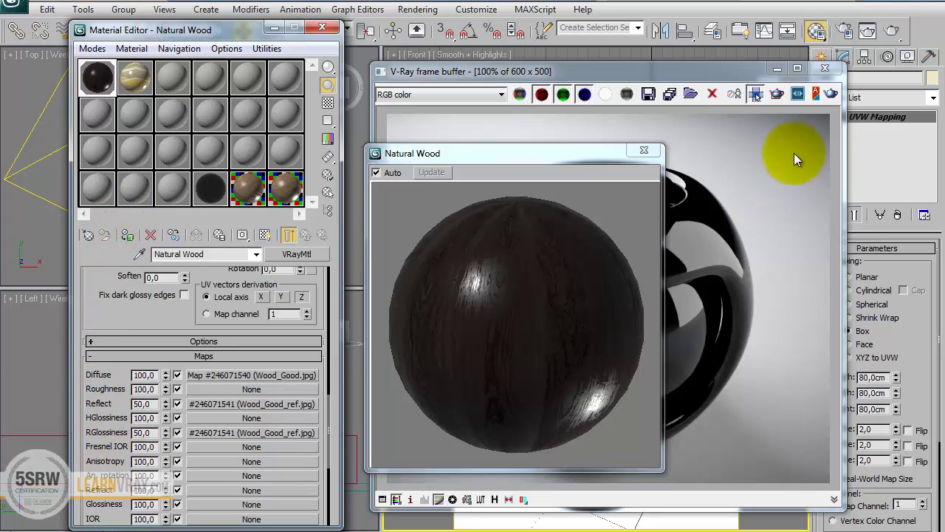
left_click(831, 93)
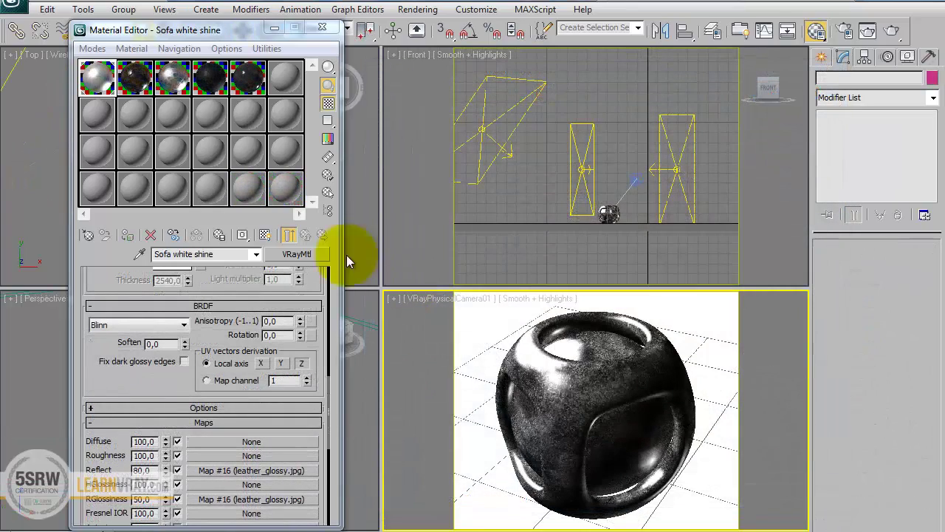
Review the table, wall, wall background and Floor materials, and return to the Sofa white shine material.
left_click(139, 88)
left_click(172, 89)
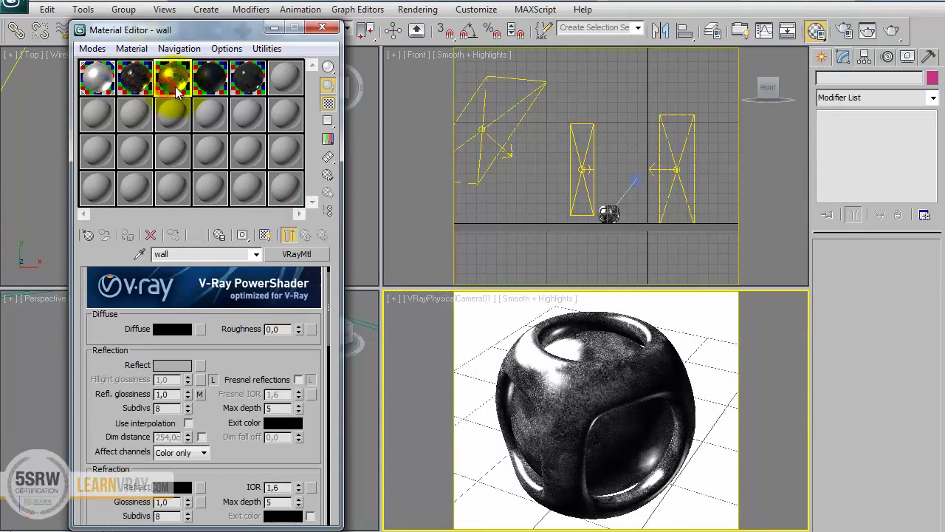
left_click(219, 87)
left_click(247, 77)
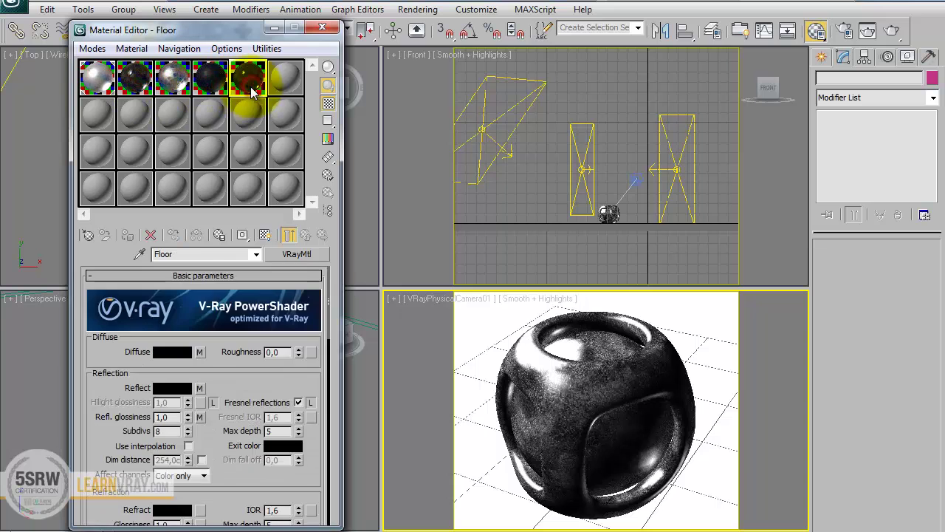
left_click(96, 71)
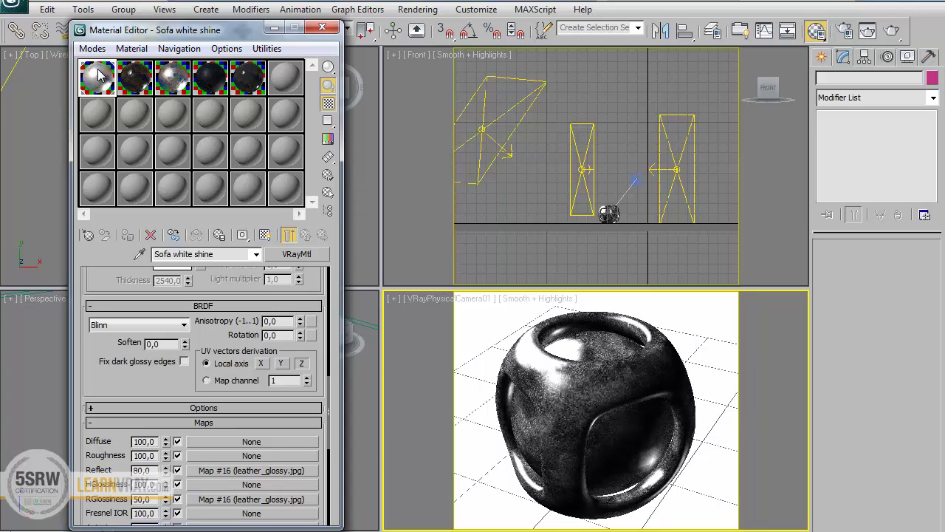
Create a new material library named "dark living" in the Material/Map Browser.
left_click(91, 236)
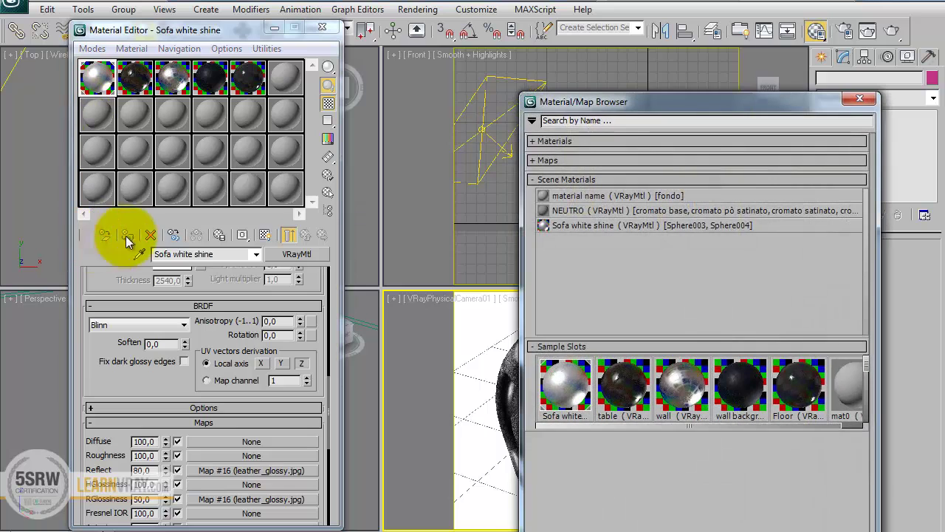
left_click(531, 120)
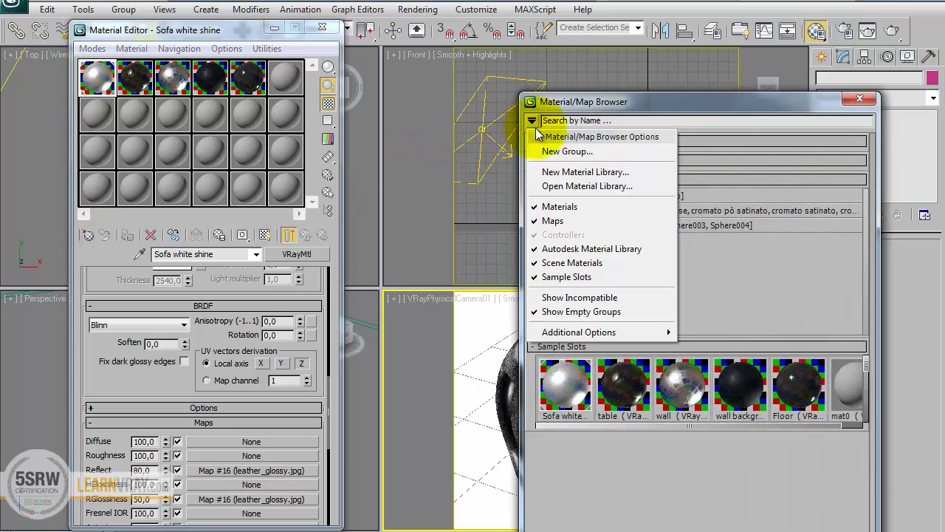
left_click(568, 172)
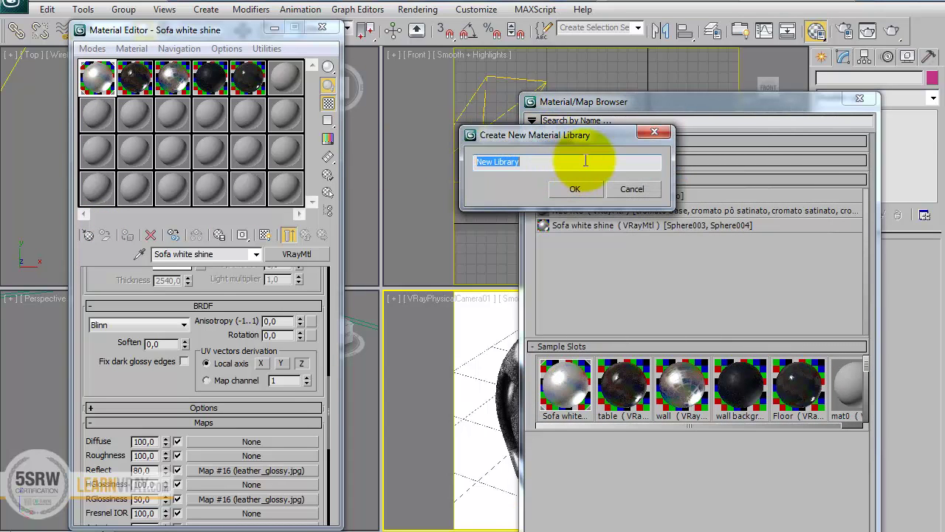
type("dark living")
left_click(575, 188)
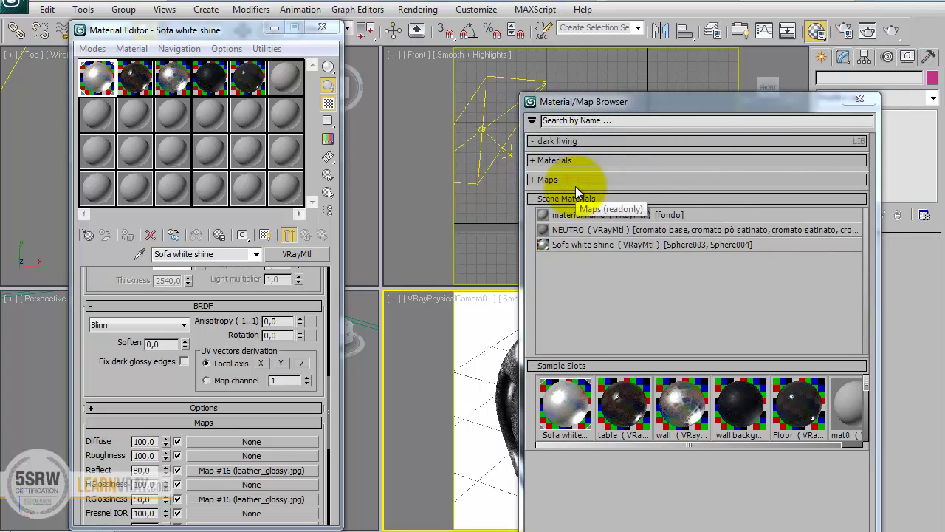
Put the Sofa white shine and table materials into the dark living library under their existing names.
left_click(219, 235)
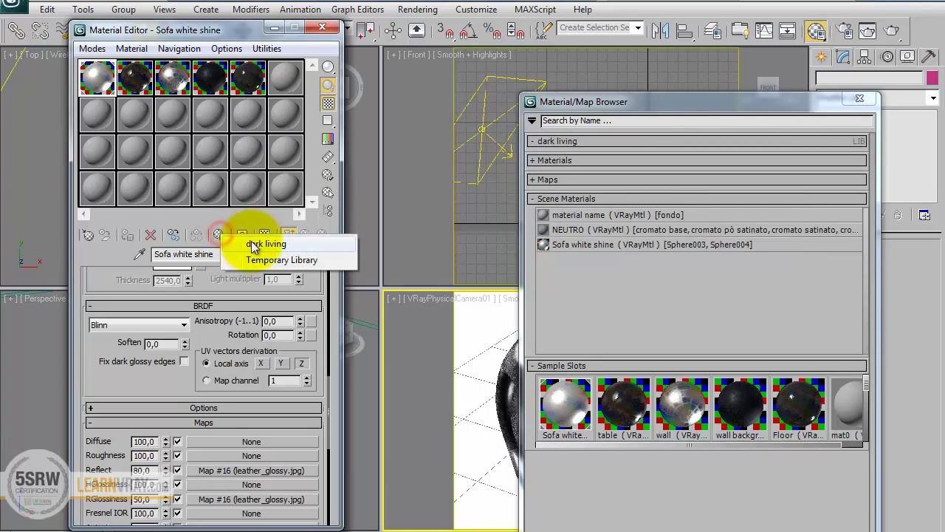
left_click(251, 241)
left_click(240, 311)
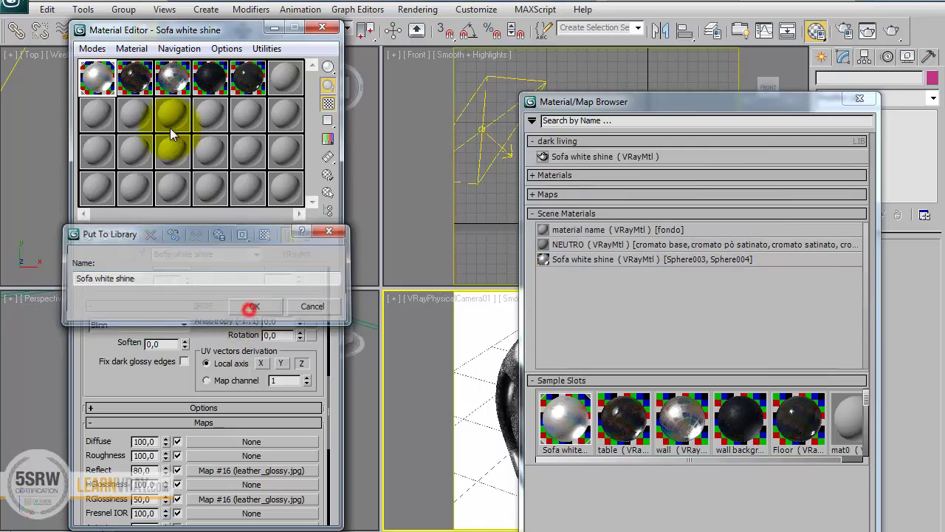
left_click(134, 77)
left_click(221, 235)
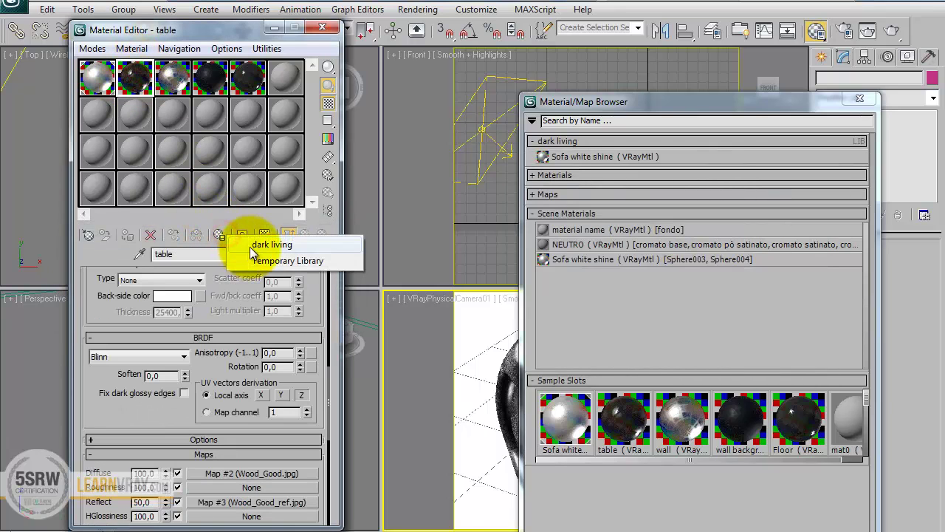
left_click(250, 247)
left_click(267, 309)
Add the wall and wall background materials to the dark living library, keeping their names.
left_click(168, 93)
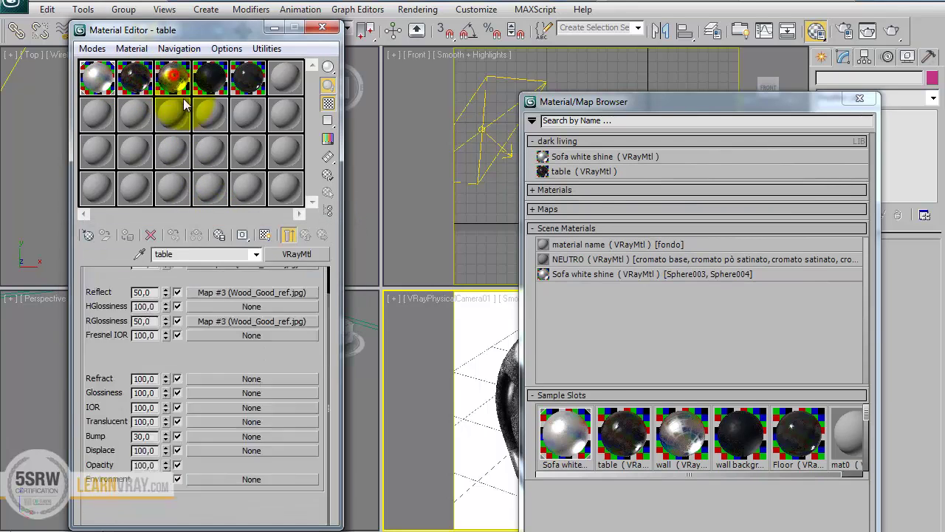
left_click(220, 235)
left_click(254, 248)
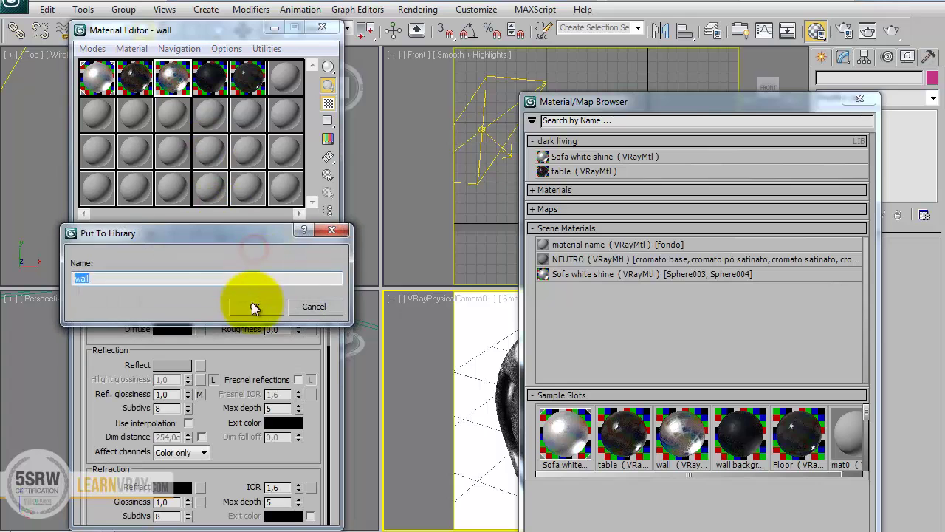
left_click(251, 304)
left_click(211, 93)
left_click(220, 237)
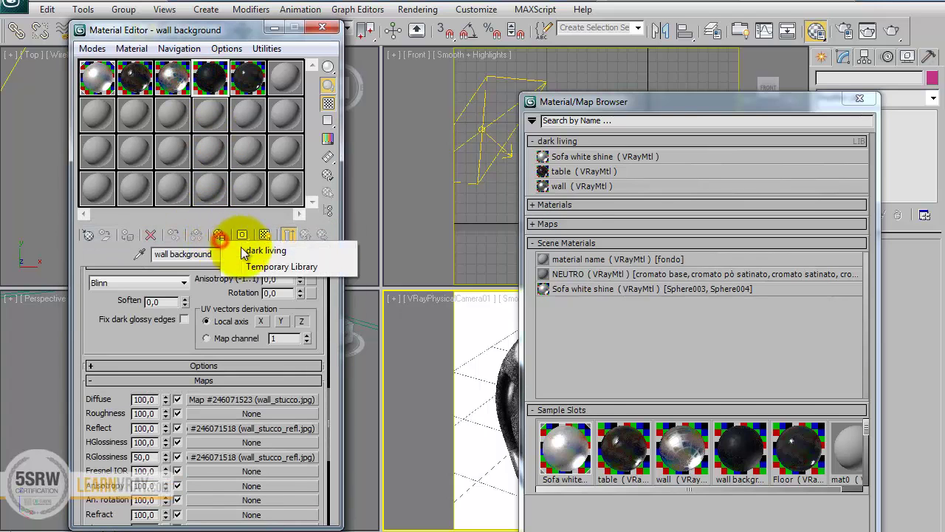
left_click(253, 255)
left_click(262, 304)
Store the Floor material in the dark living library, keeping its name.
left_click(249, 78)
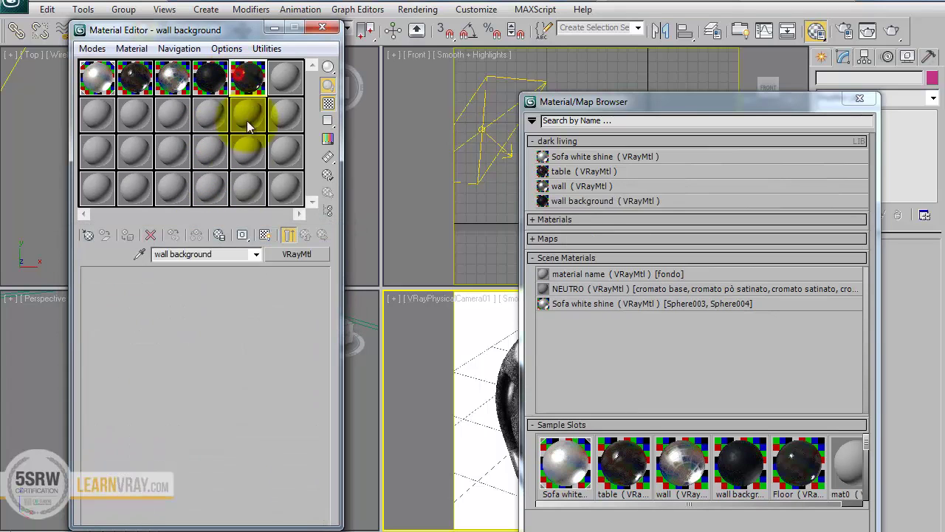
left_click(220, 235)
left_click(251, 243)
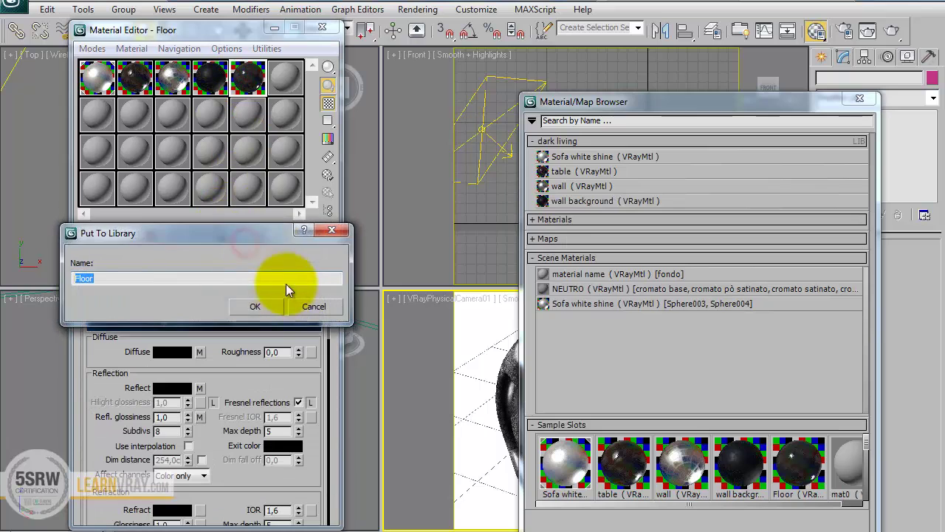
left_click(268, 305)
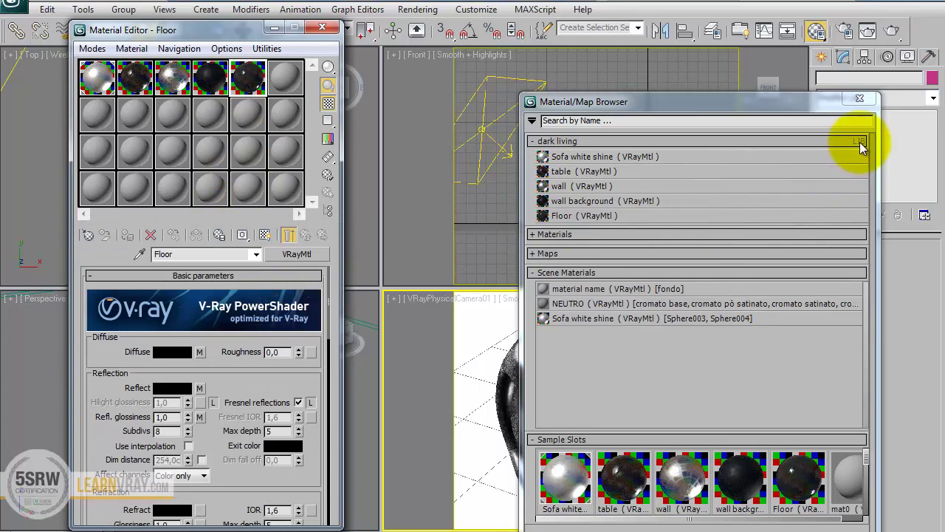
Save the dark living library as a material library file named "dark-living" and close the Material/Map Browser.
left_click_drag(828, 104, 478, 47)
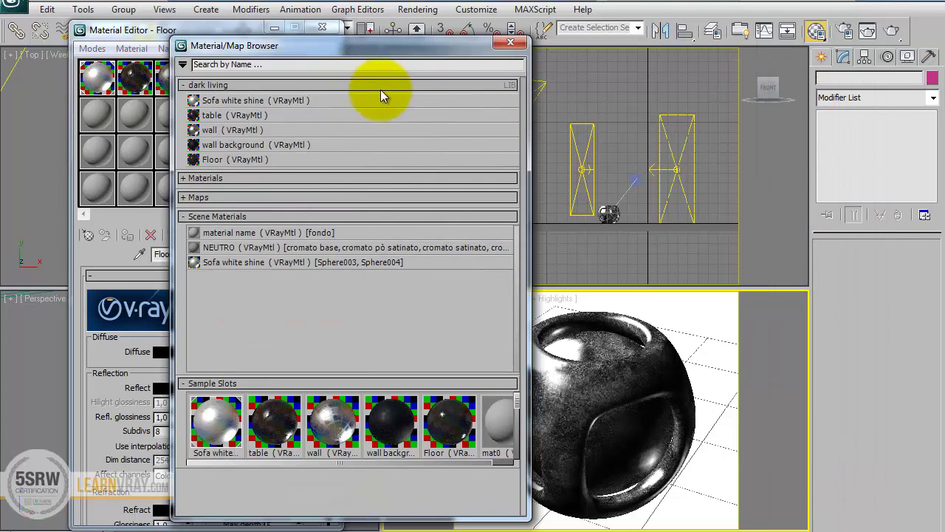
right_click(509, 86)
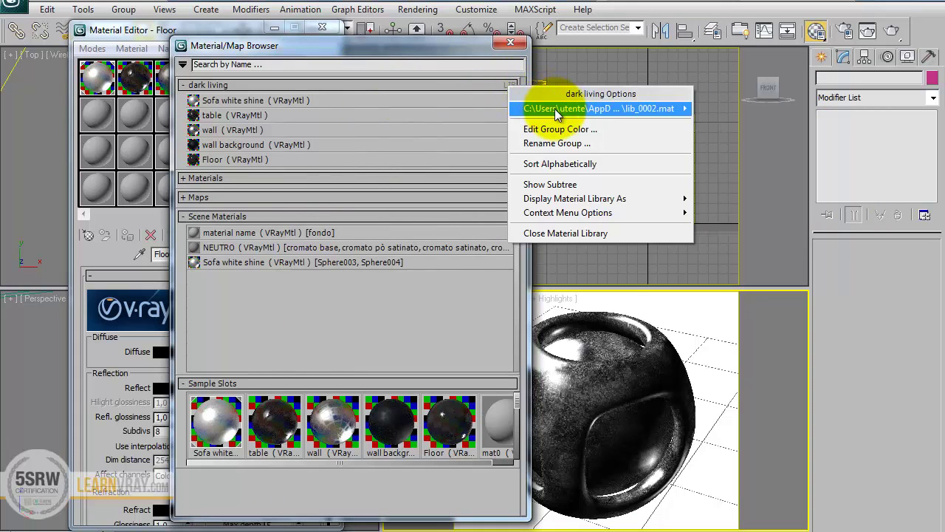
mouse_move(627, 109)
left_click(716, 133)
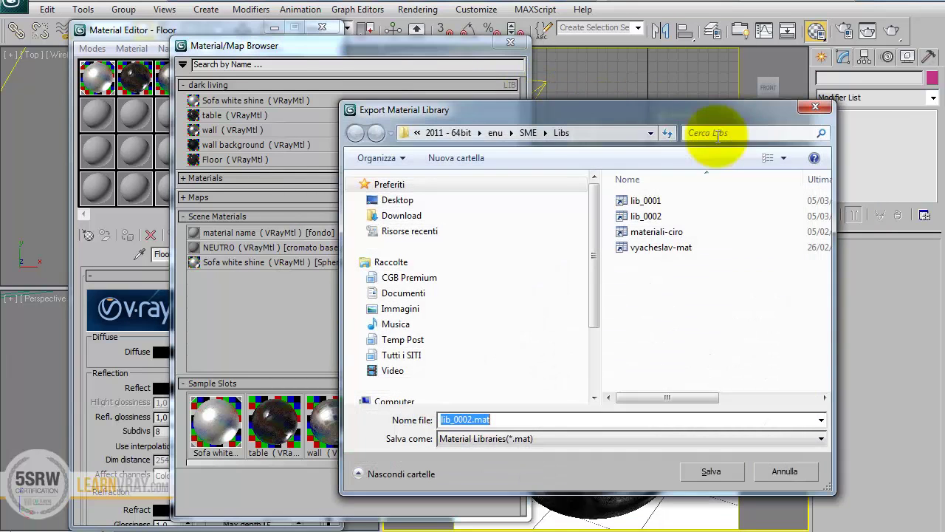
type("dar")
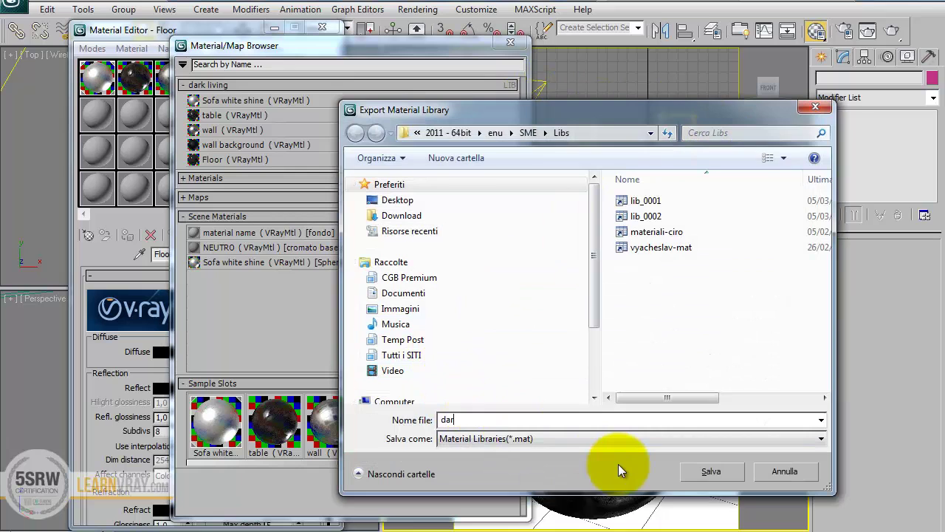
type("k-living")
left_click(711, 471)
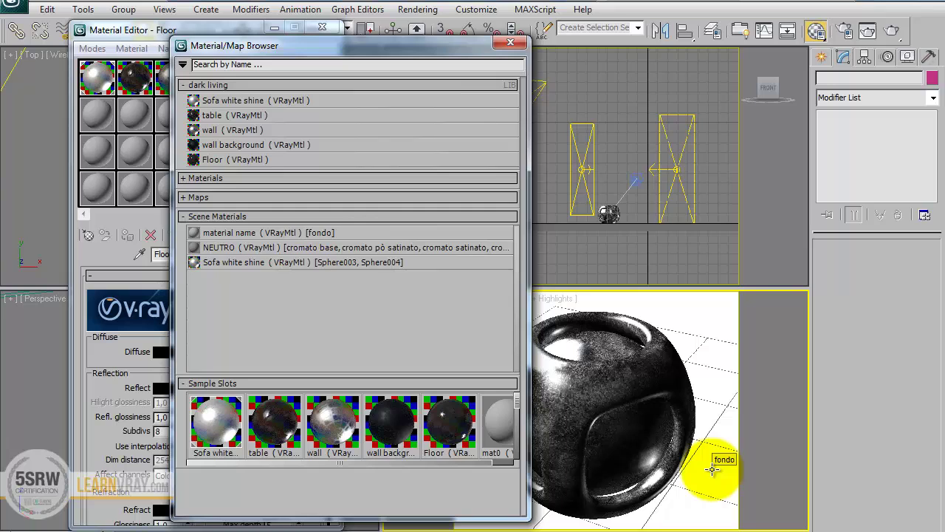
left_click(511, 42)
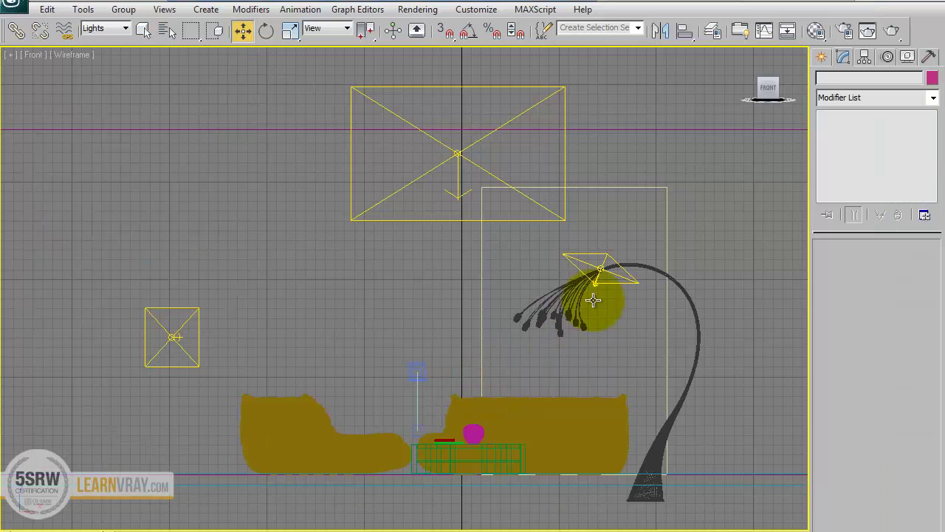
Draw two V-Ray plane lights in the Front view, half-sizes about 57.6 × 82.7 cm beside the left sofa and 16.7 × 111.5 cm near the lamp.
left_click(823, 59)
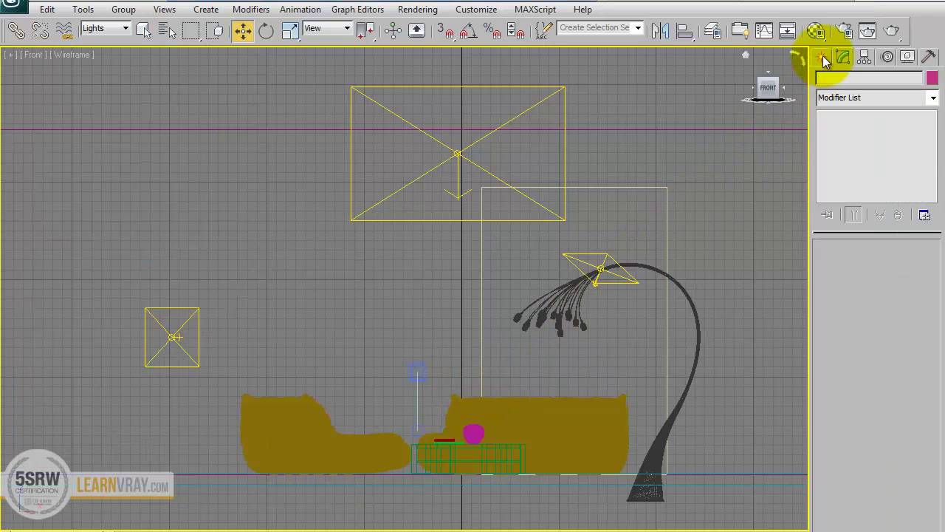
left_click(840, 153)
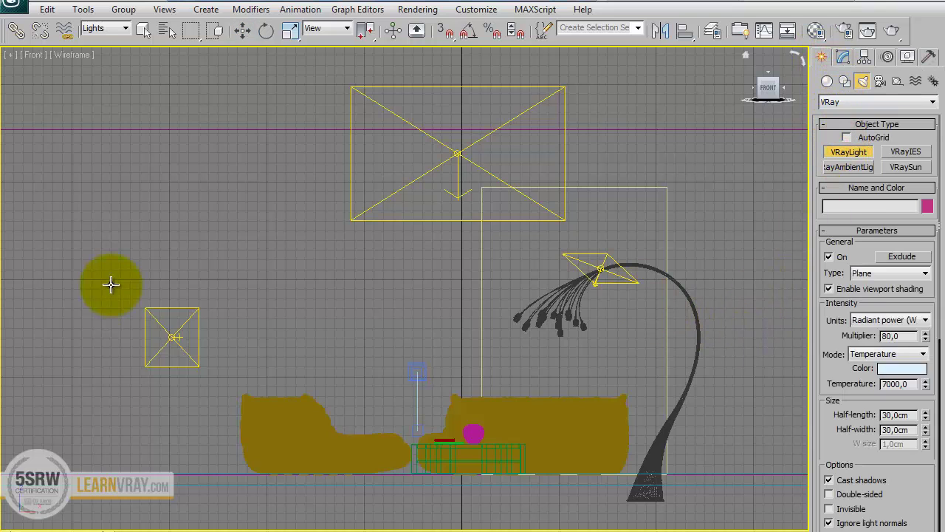
left_click_drag(110, 285, 223, 446)
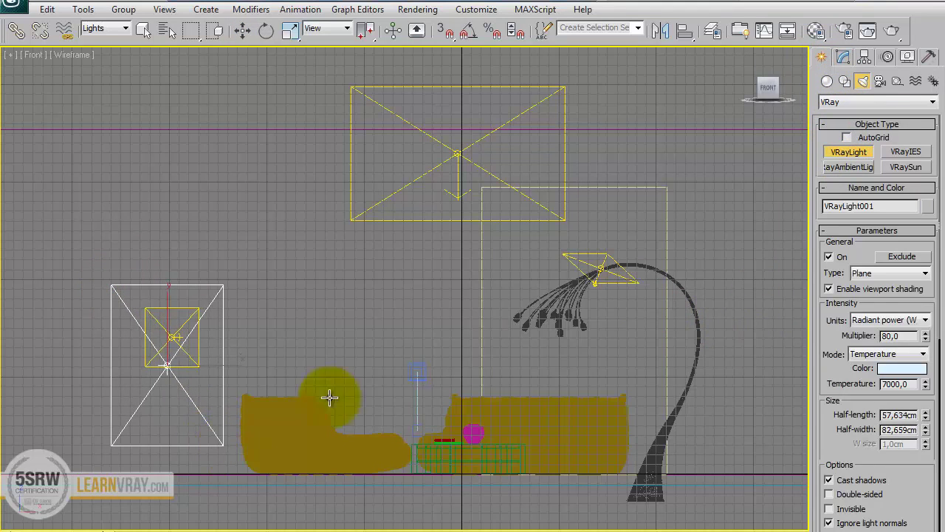
left_click_drag(589, 212, 620, 427)
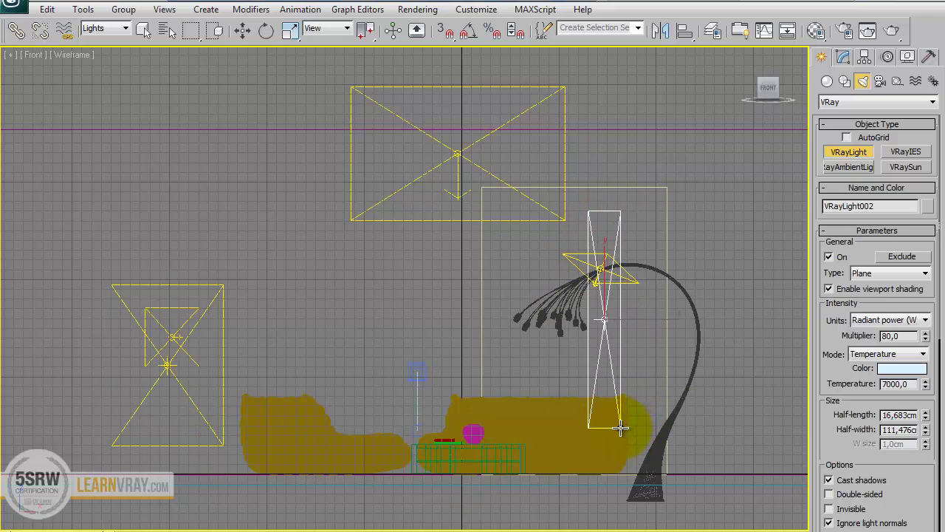
Switch the tall narrow light from temperature to Color mode and set its color to pure white (255, 255, 255).
left_click(888, 357)
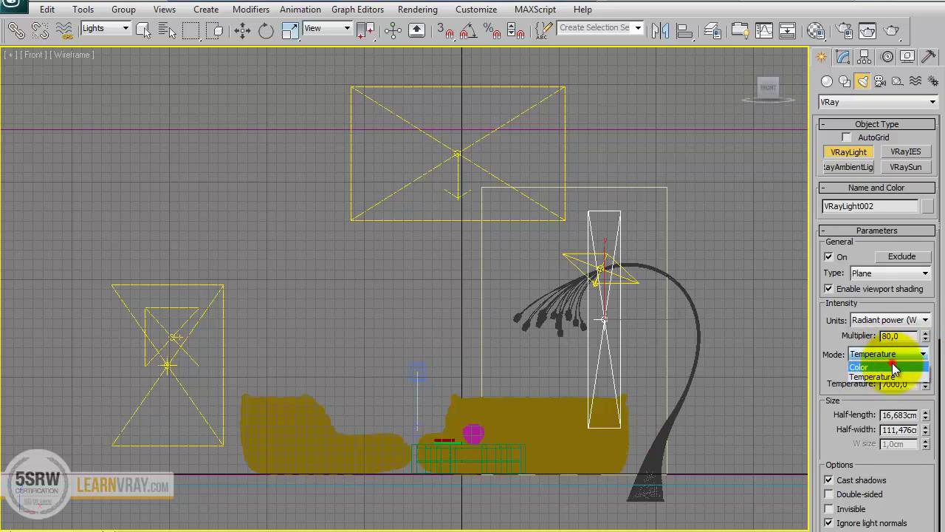
left_click(886, 364)
left_click(896, 367)
left_click_drag(660, 323, 661, 353)
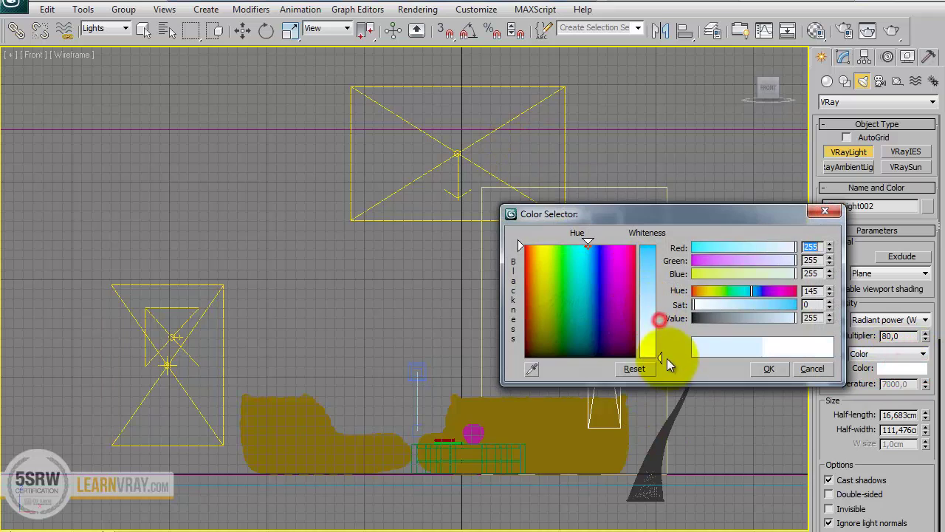
left_click(765, 367)
Select the wider new light beside the left sofa, switch it to Color mode and make its color pure white.
left_click(242, 30)
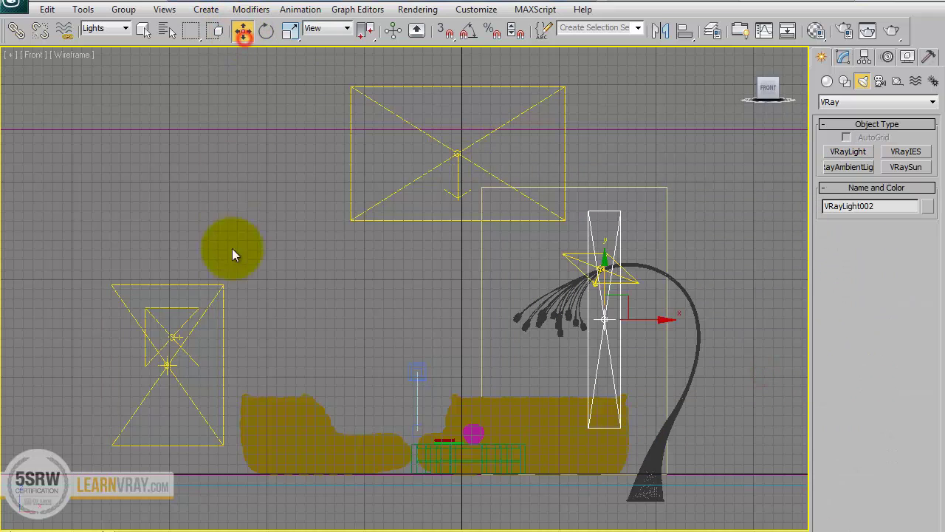
left_click(221, 292)
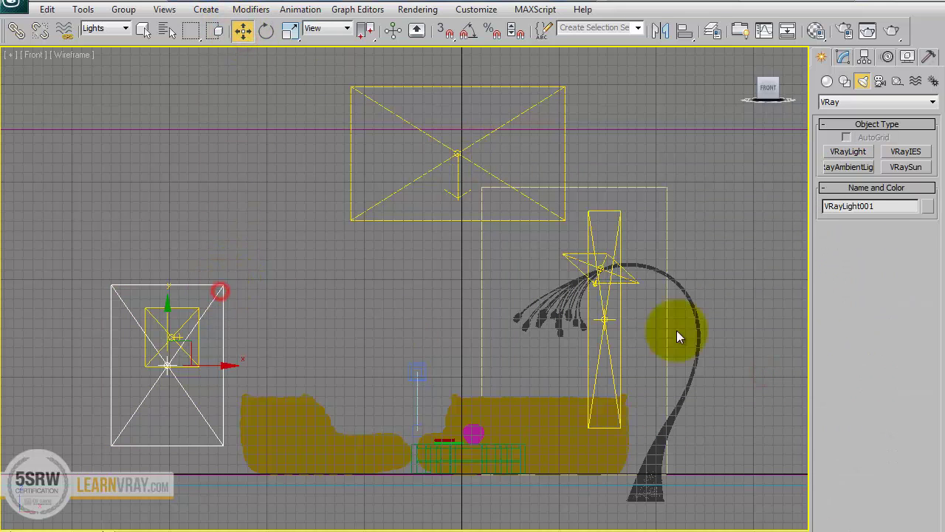
left_click(843, 56)
left_click(894, 359)
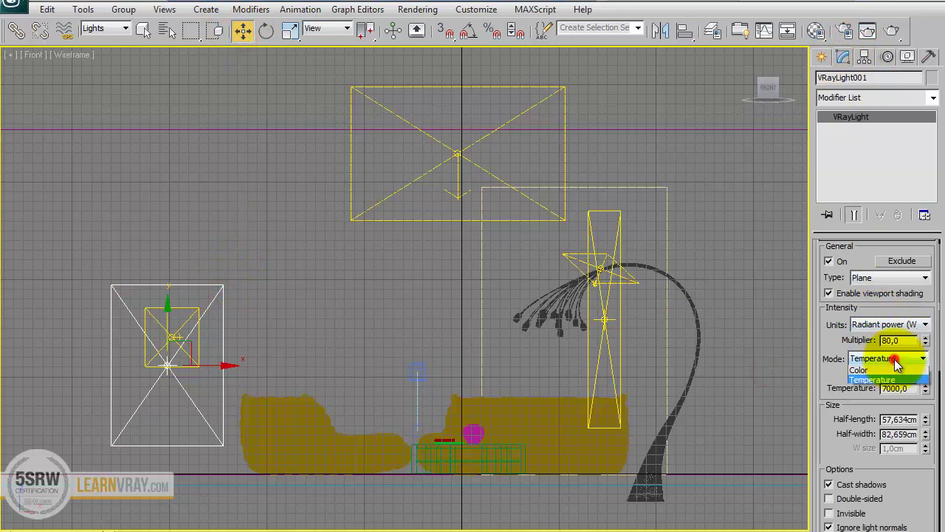
left_click(890, 371)
left_click(902, 372)
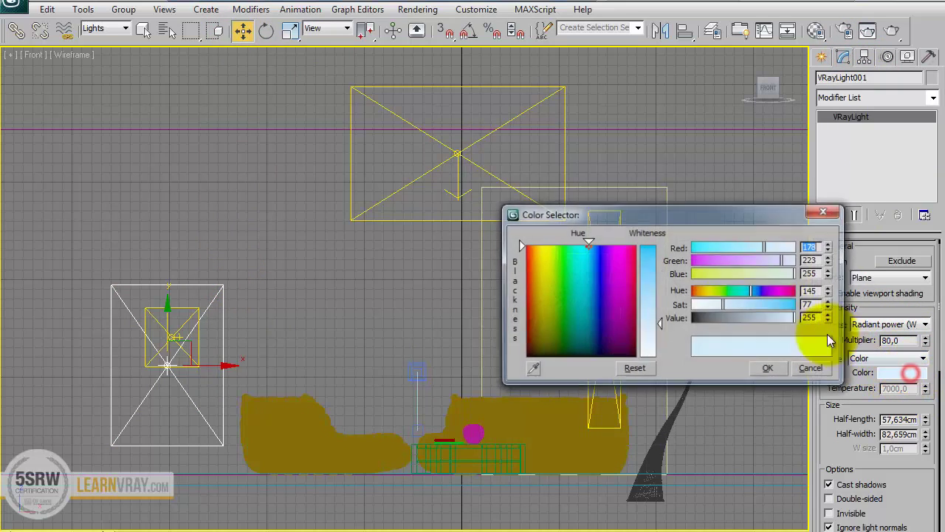
left_click_drag(652, 326, 668, 363)
left_click(770, 367)
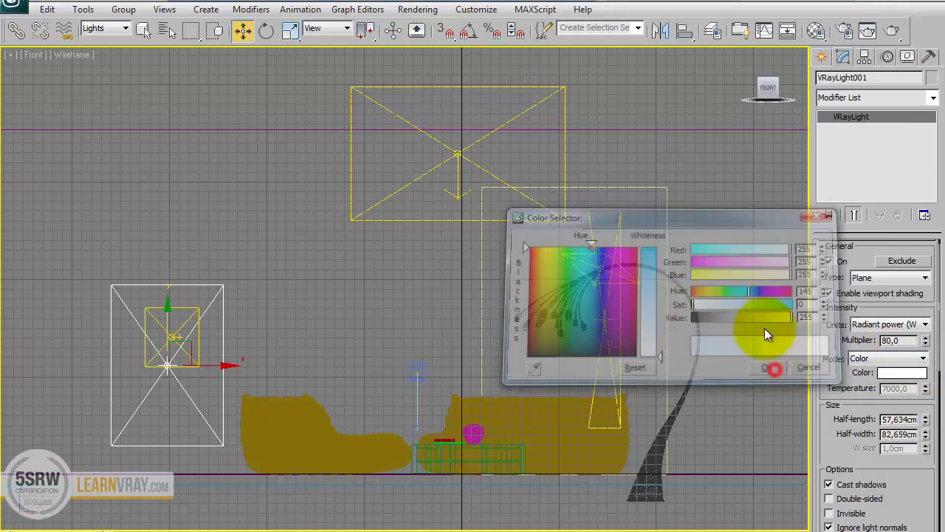
Rename the wider light "VRayLight BackGround" and the tall narrow one "VRayLight Wall".
left_click(873, 78)
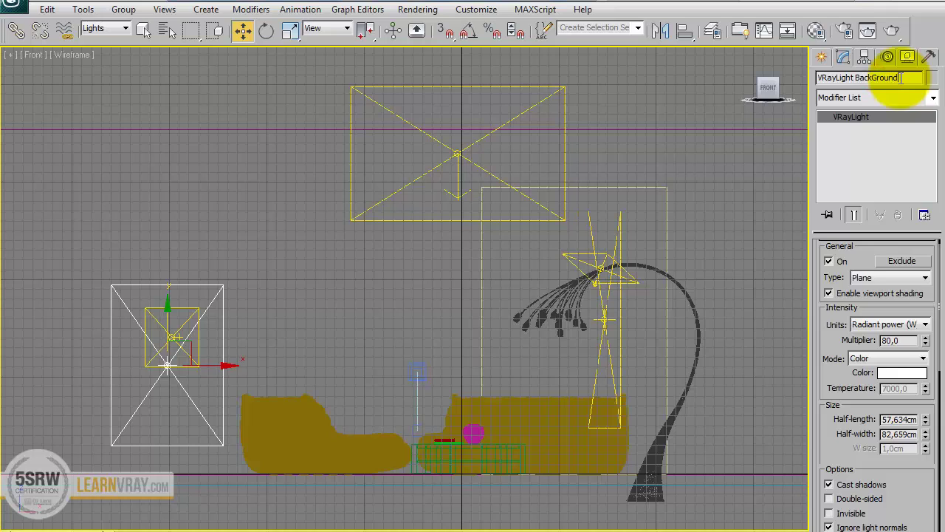
left_click(621, 351)
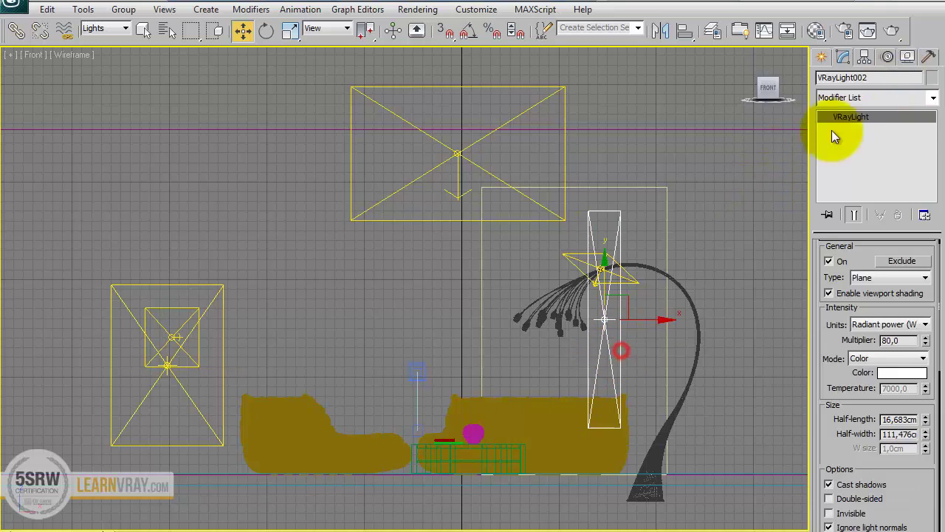
left_click(872, 78)
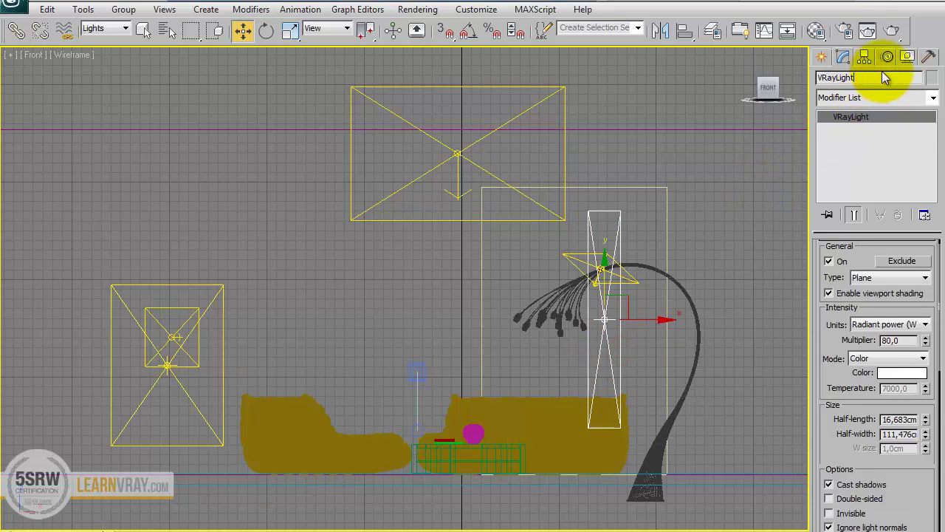
type("Wall")
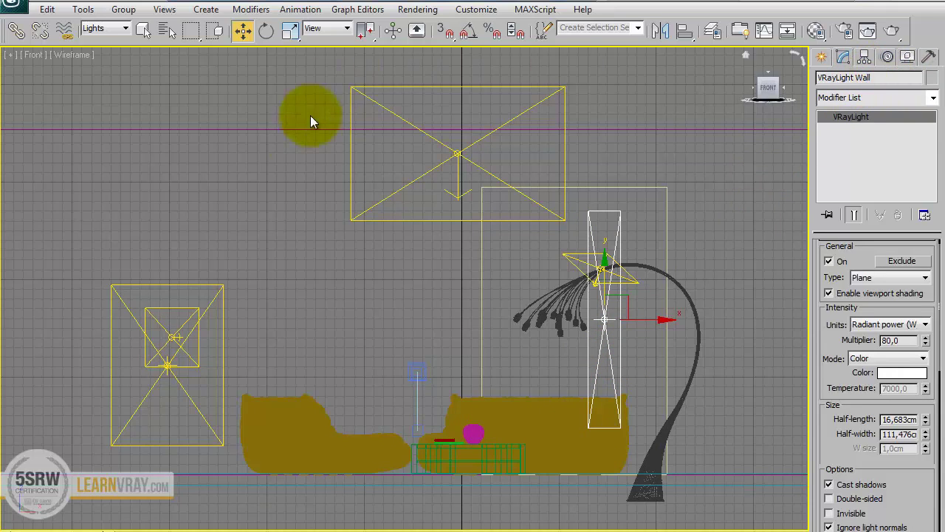
left_click(288, 191)
With the selection filter set to All, check the camera's coverage in the Top view and move the background light behind the left sofa.
key("t")
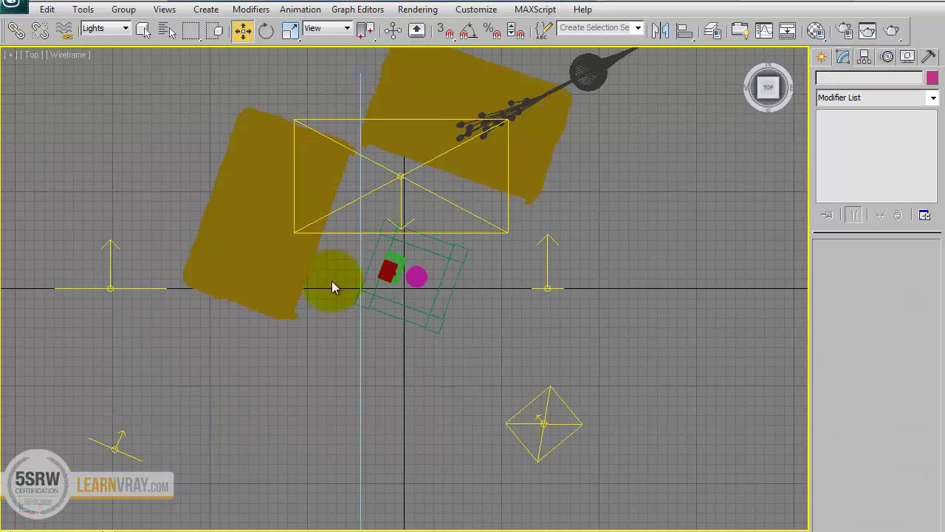
middle_click_drag(333, 280, 460, 296)
scroll(438, 222, "down", 4)
scroll(407, 289, "down", 2)
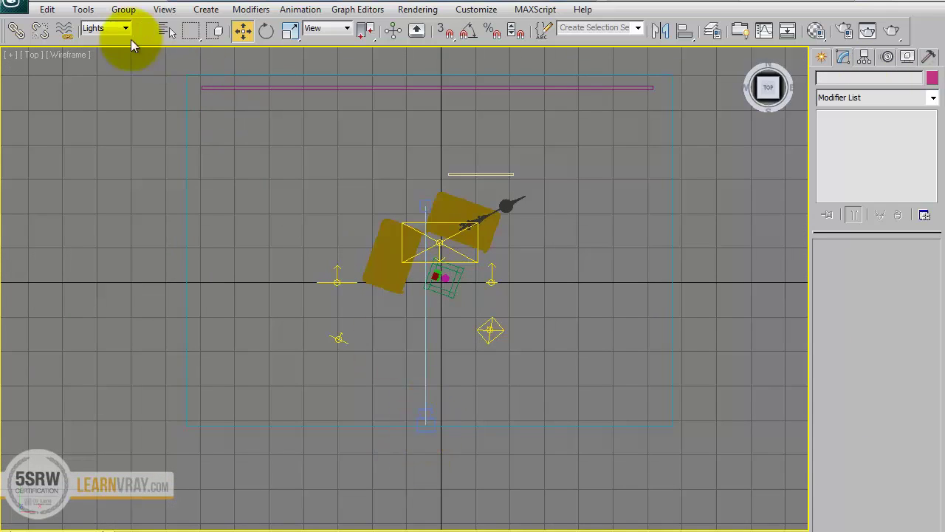
left_click(118, 28)
left_click(106, 42)
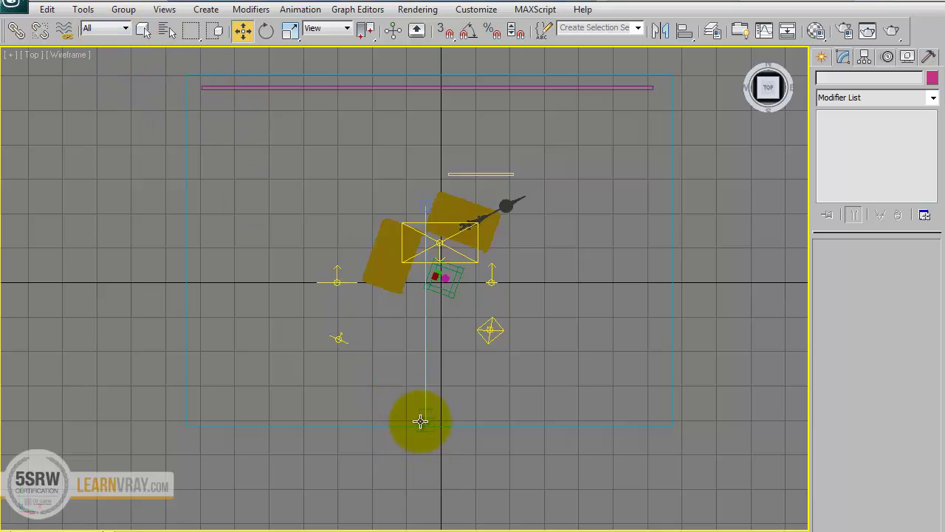
left_click(424, 420)
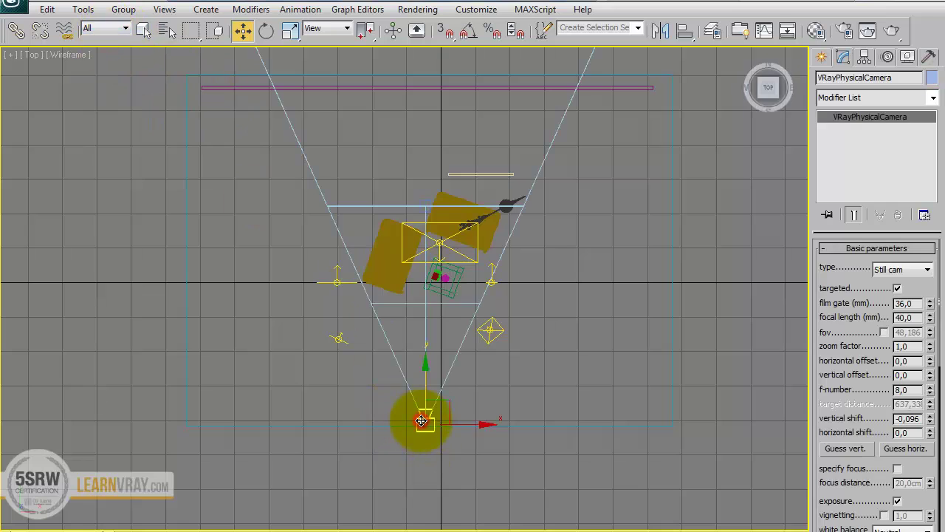
left_click(336, 278)
left_click_drag(359, 260, 347, 151)
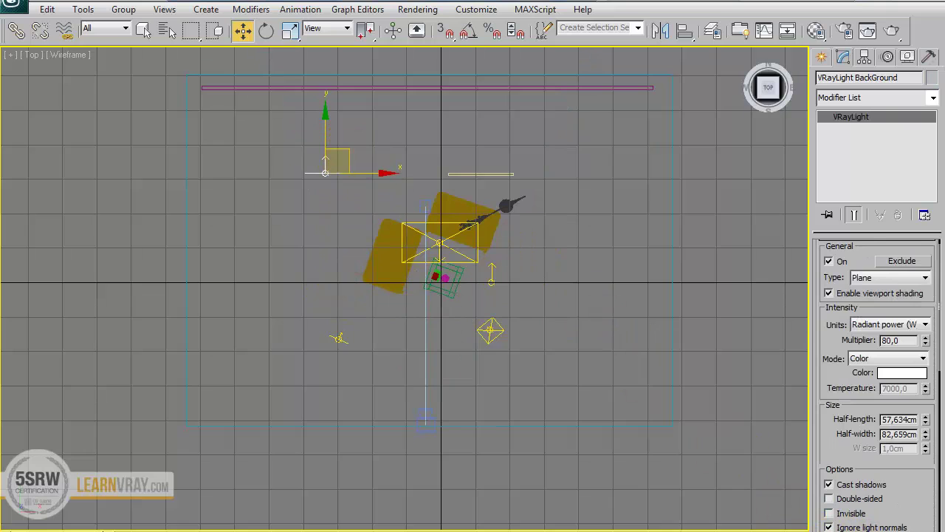
Rotate the background light so it aims diagonally toward the back wall, and shift it just outside the camera's view.
key("alt+w")
right_click(559, 349)
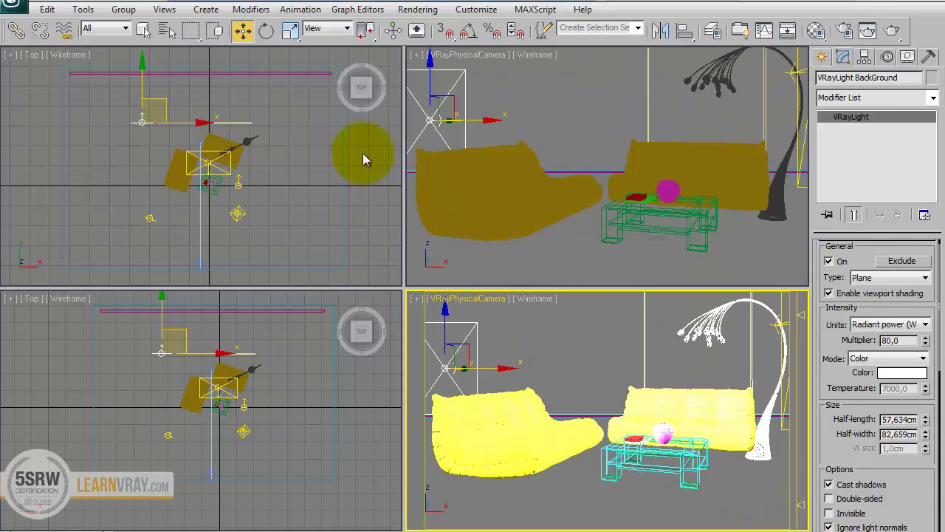
left_click(265, 31)
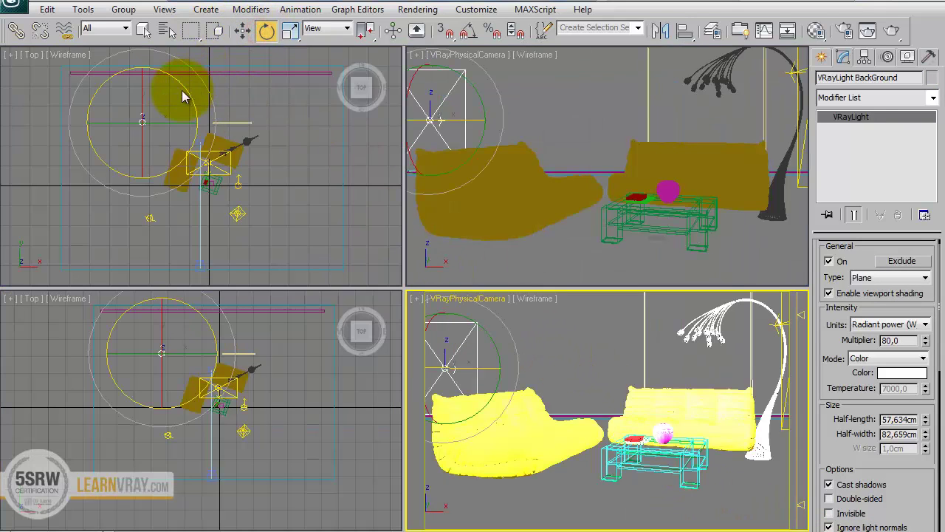
right_click(190, 101)
left_click_drag(191, 100, 162, 126)
left_click(242, 31)
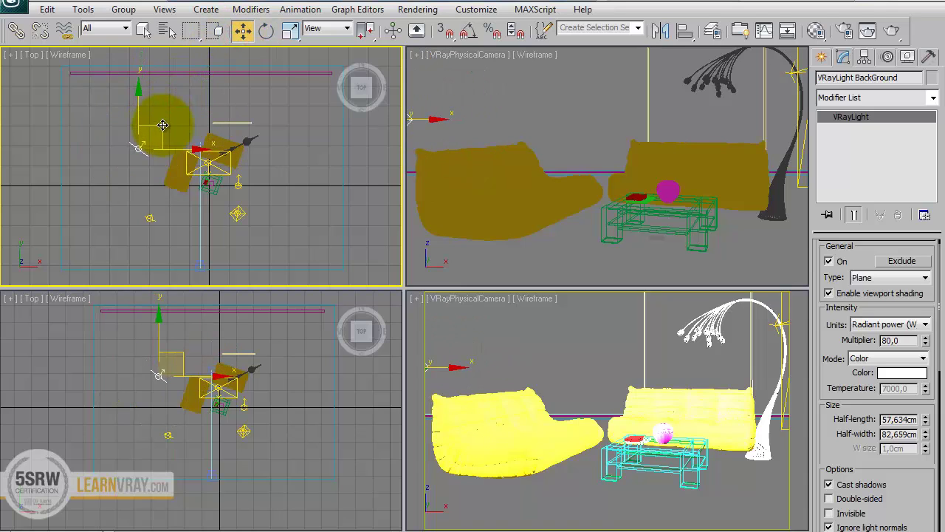
Move the VRayLight Wall light slightly along the positive X axis and set its multiplier to 20.
left_click(238, 184)
left_click_drag(279, 187, 291, 188)
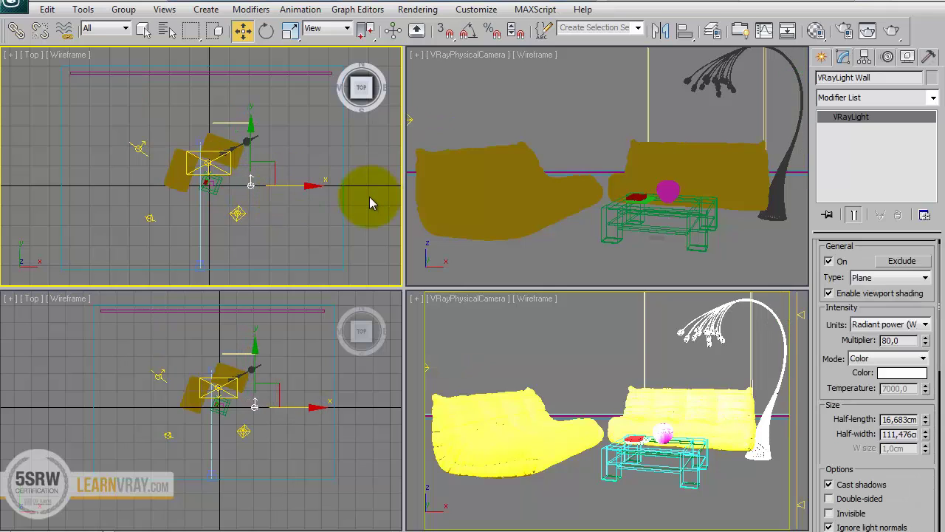
left_click(911, 340)
type("20")
key("Tab")
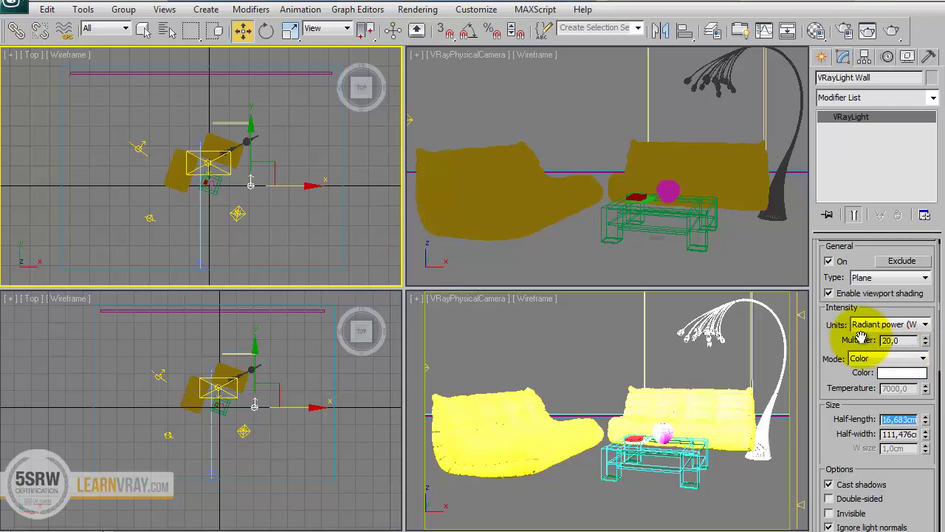
Set the multiplier of the VRayLight BackGround light to 20.
left_click(137, 150)
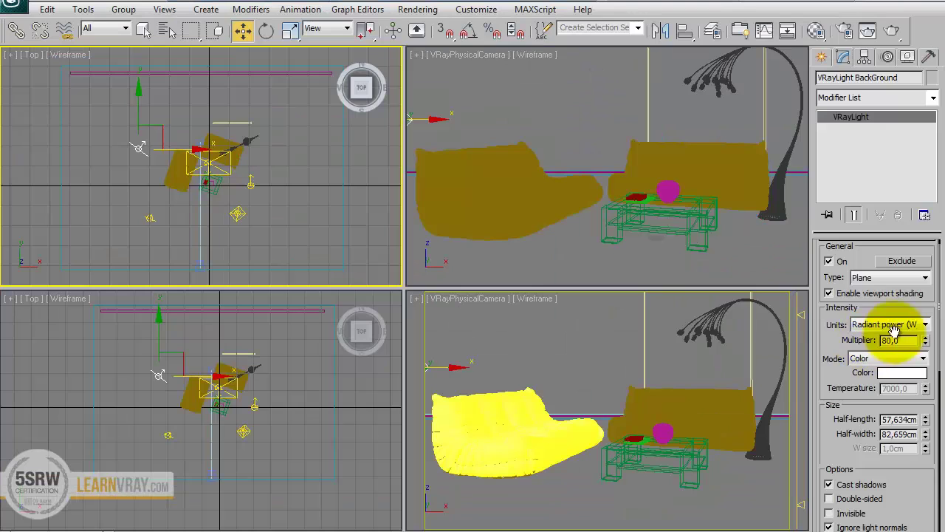
left_click_drag(908, 340, 848, 340)
type("20")
key("Tab")
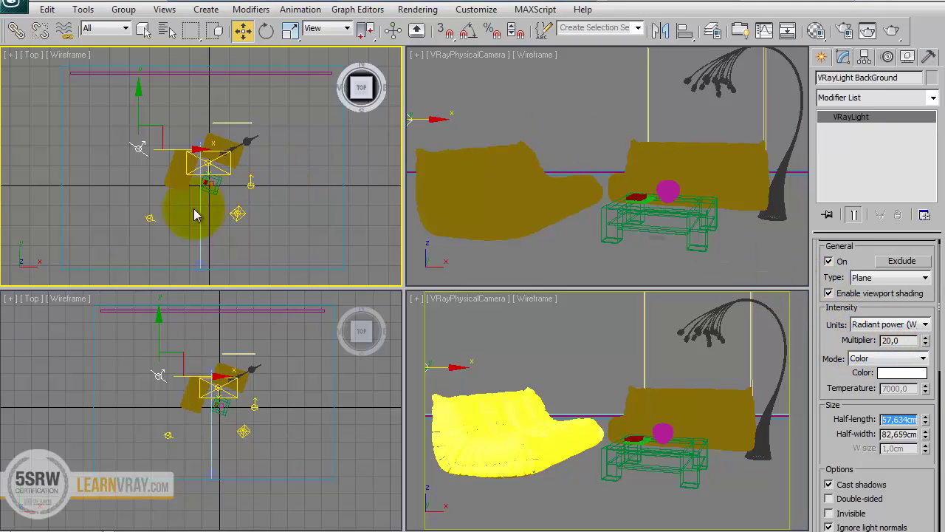
Turn off the SecondaryL Left light, the large light above the sofas and the SecondaryL Right light.
left_click(151, 220)
left_click(828, 261)
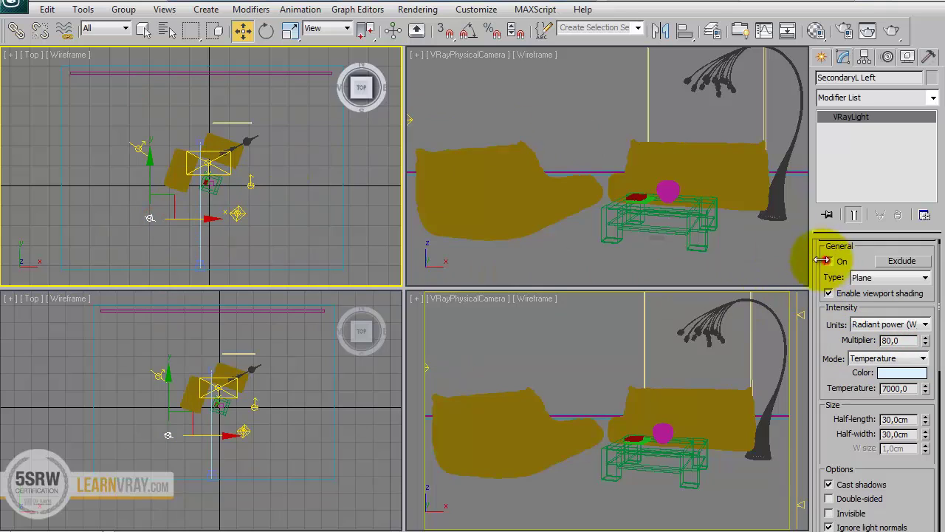
left_click(221, 172)
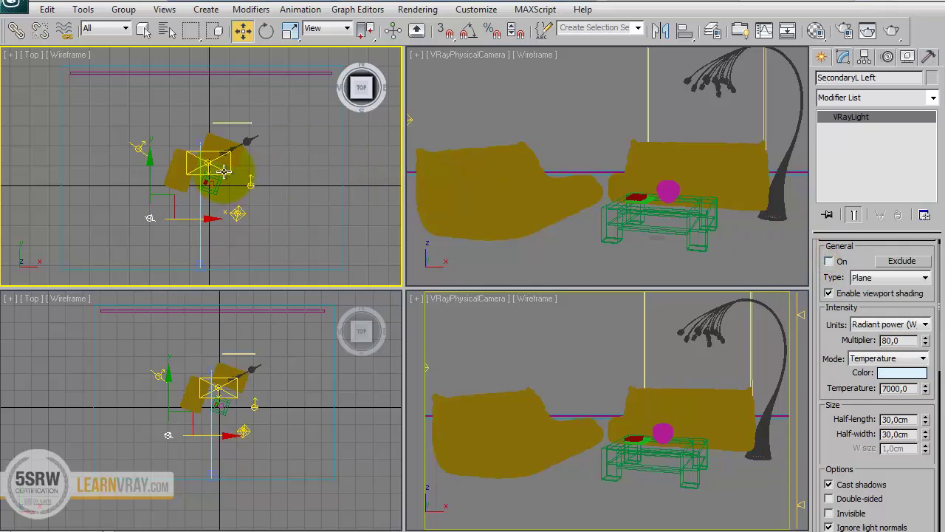
left_click(829, 262)
left_click(237, 213)
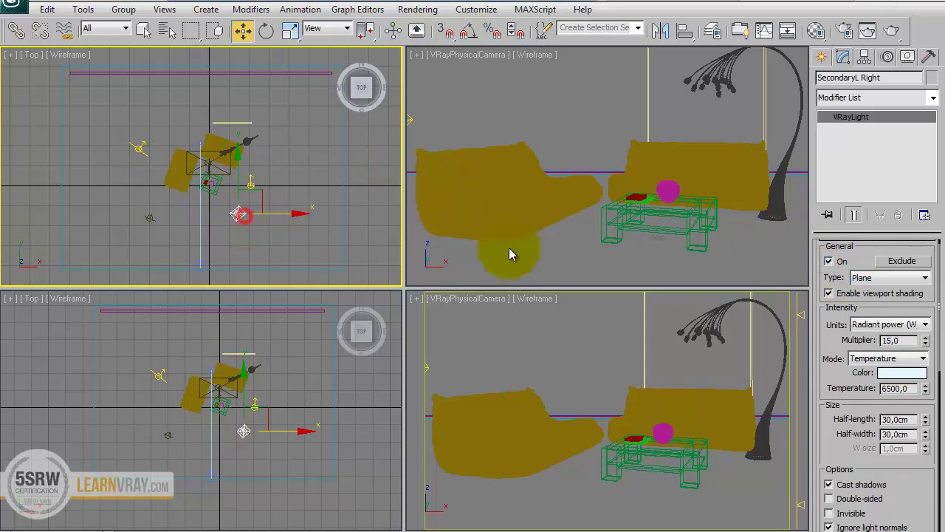
left_click(842, 262)
Render the camera view to test the new lights, and place the frame buffer so the Top view stays accessible with the wall light selected.
left_click(534, 355)
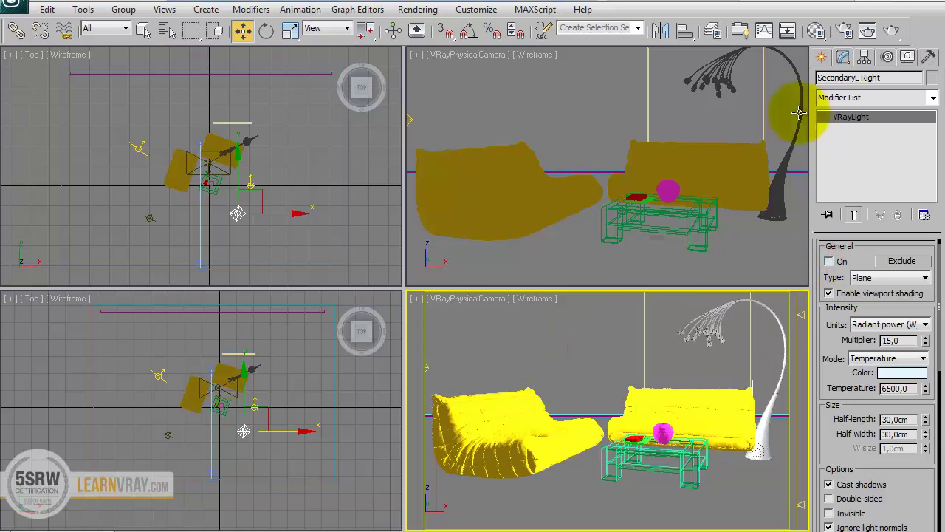
left_click(892, 31)
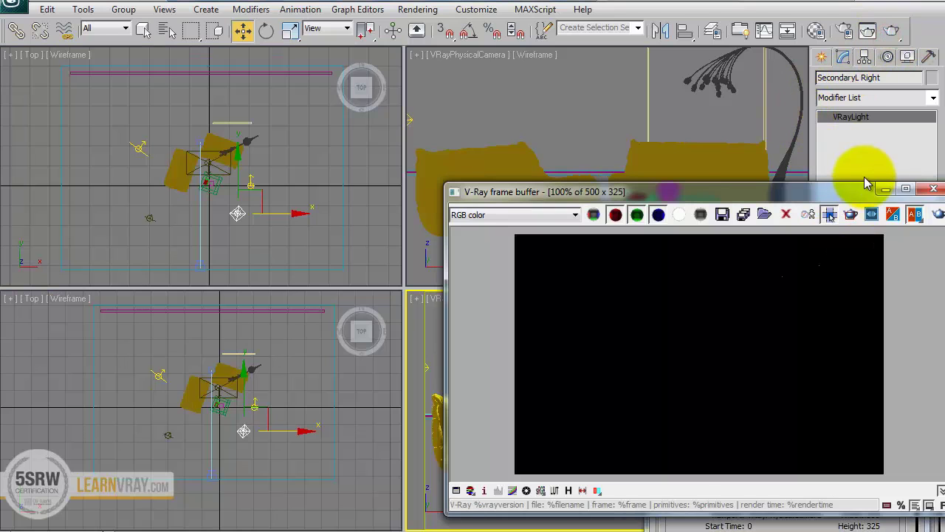
left_click_drag(849, 193, 736, 194)
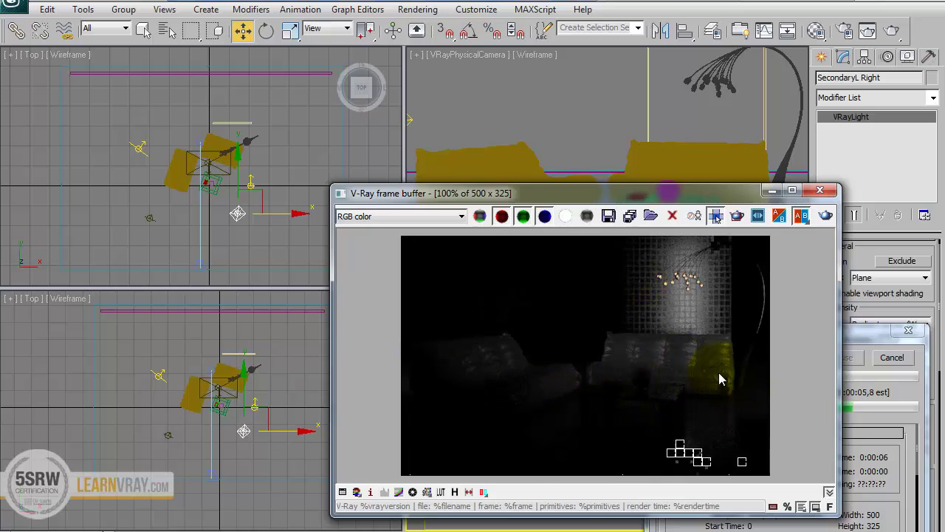
left_click_drag(719, 196, 650, 204)
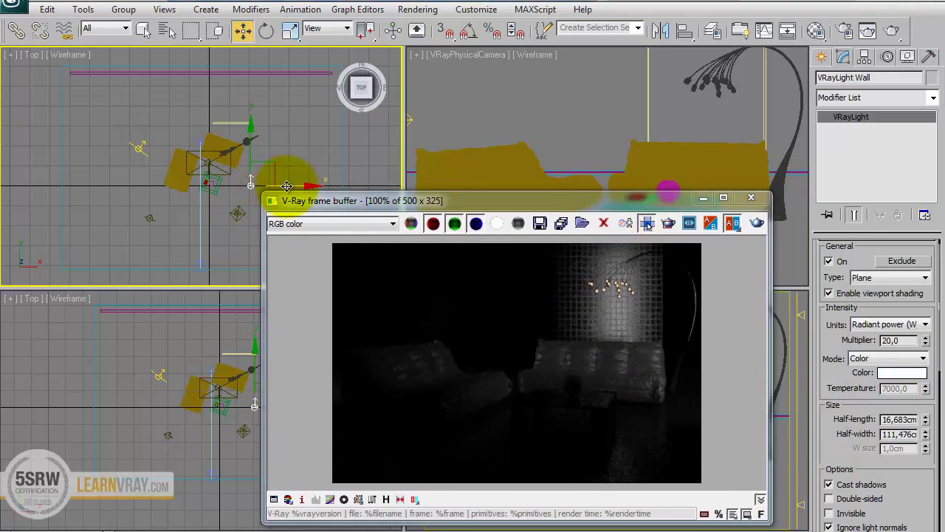
mouse_move(511, 210)
left_mouse_down()
mouse_move(257, 258)
mouse_move(219, 282)
left_mouse_up()
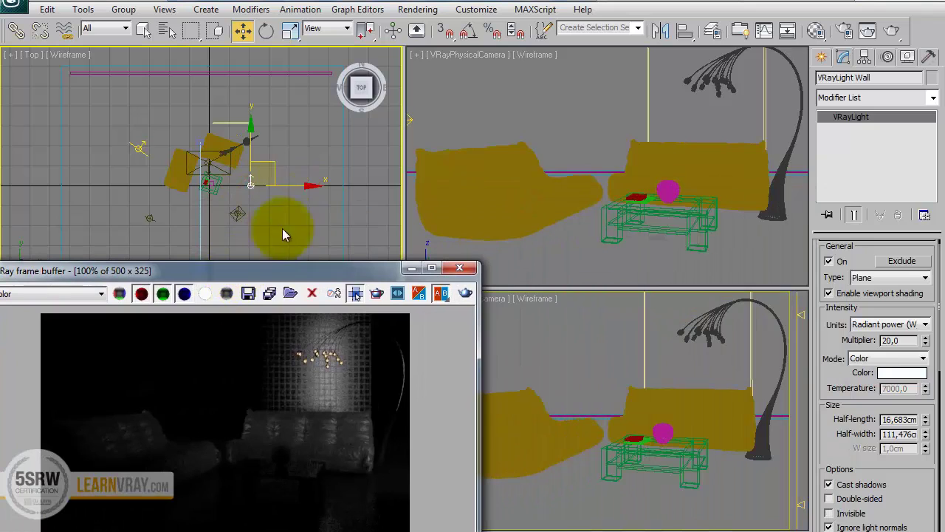
Move the VRayLight Wall light slightly toward negative X in the Top view and set its multiplier to 15.
mouse_move(291, 185)
left_mouse_down()
mouse_move(255, 169)
mouse_move(264, 164)
left_mouse_up()
left_click_drag(313, 275, 607, 141)
left_click_drag(772, 214, 658, 214)
left_click_drag(566, 138, 589, 181)
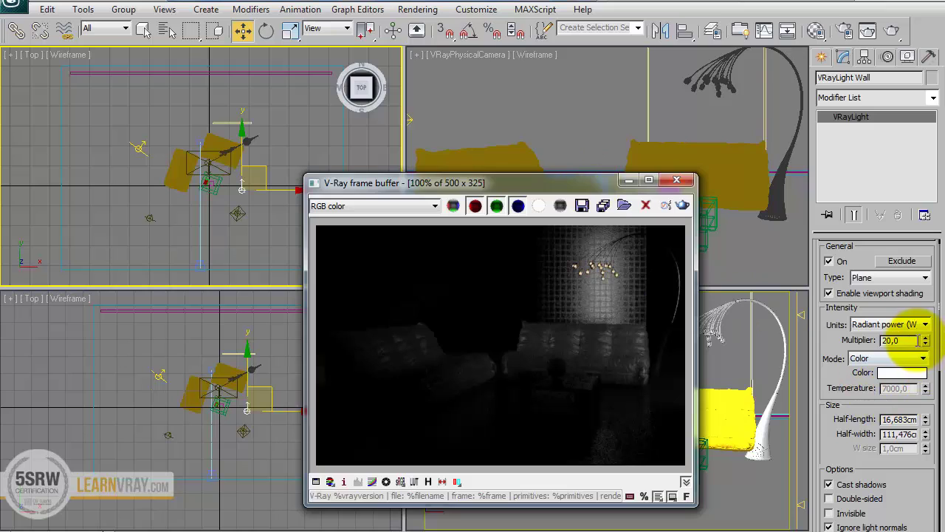
double_click(893, 340)
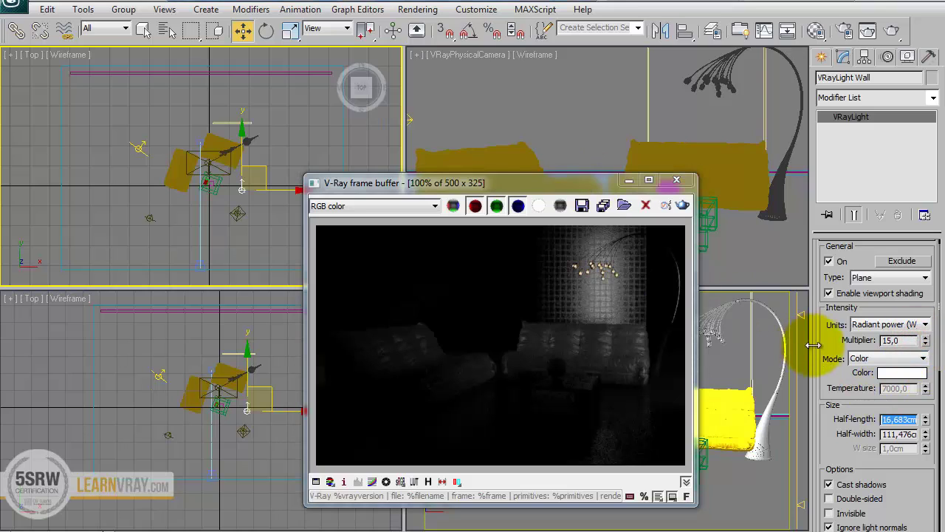
Set the multiplier of the VRayLight BackGround light to 150 and render the camera view again.
left_click(144, 147)
left_click(144, 146)
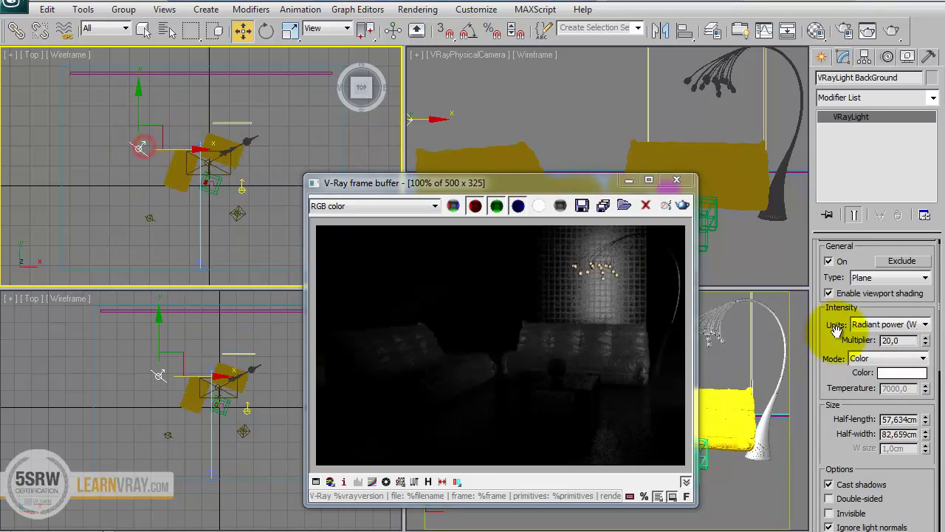
double_click(891, 340)
type("150")
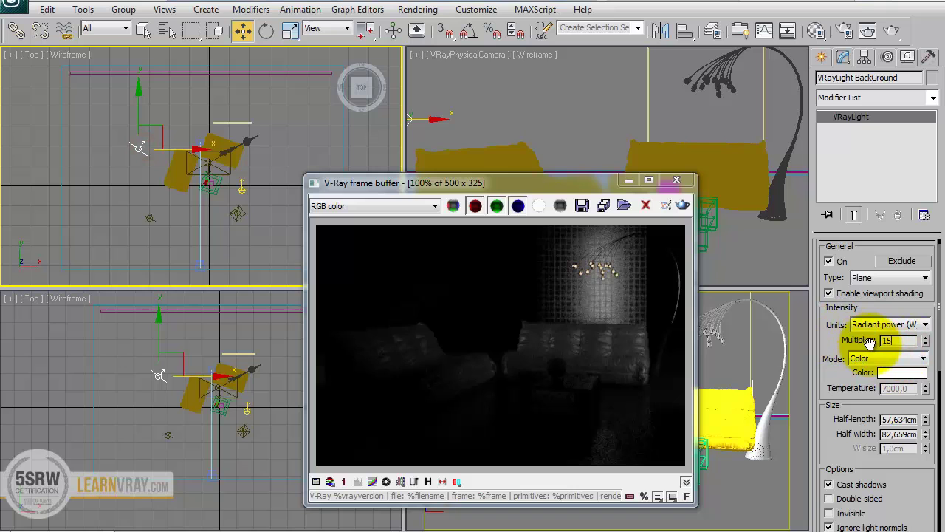
key("Tab")
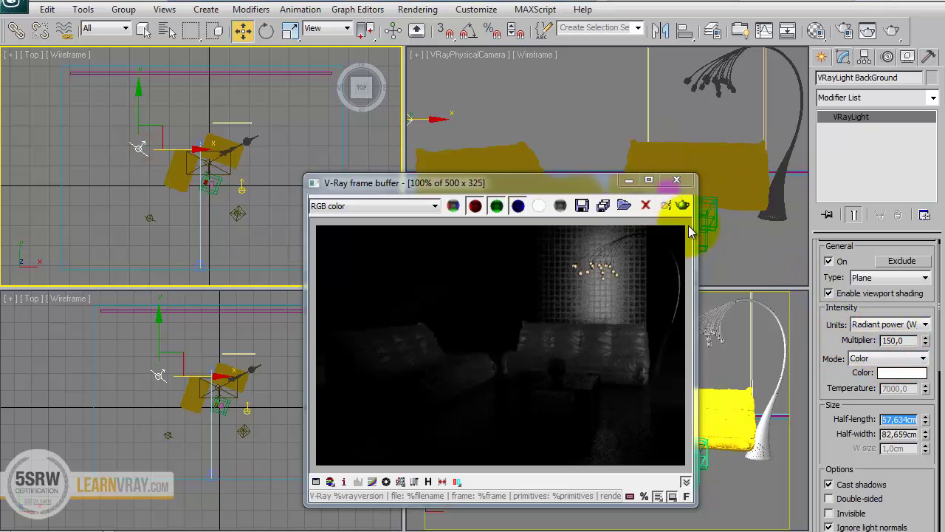
left_click(682, 206)
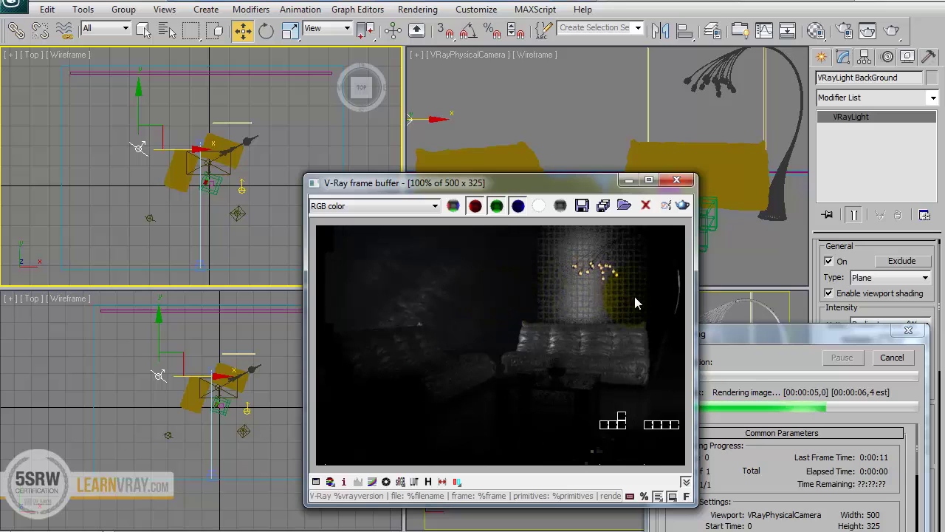
Inspect the pixel color information on the seat of the rear sofa in the rendered image.
left_click(573, 276)
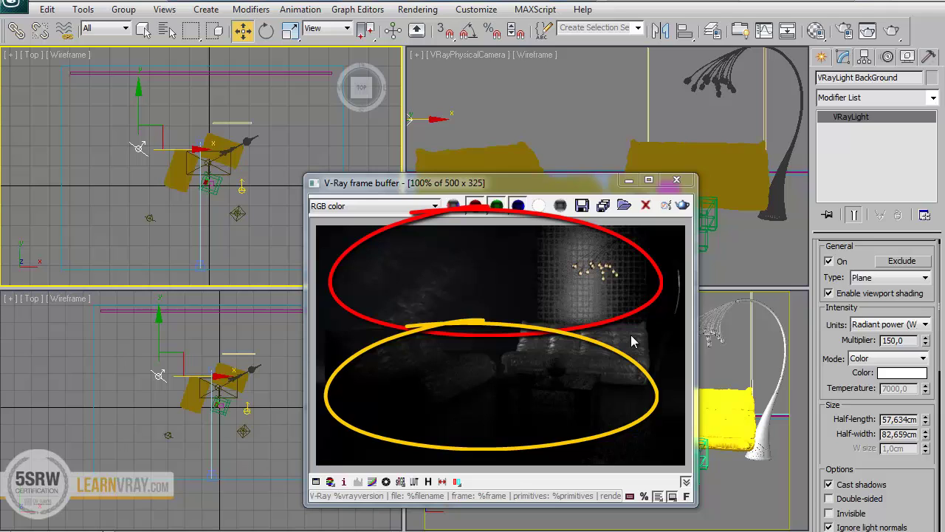
right_click(632, 368)
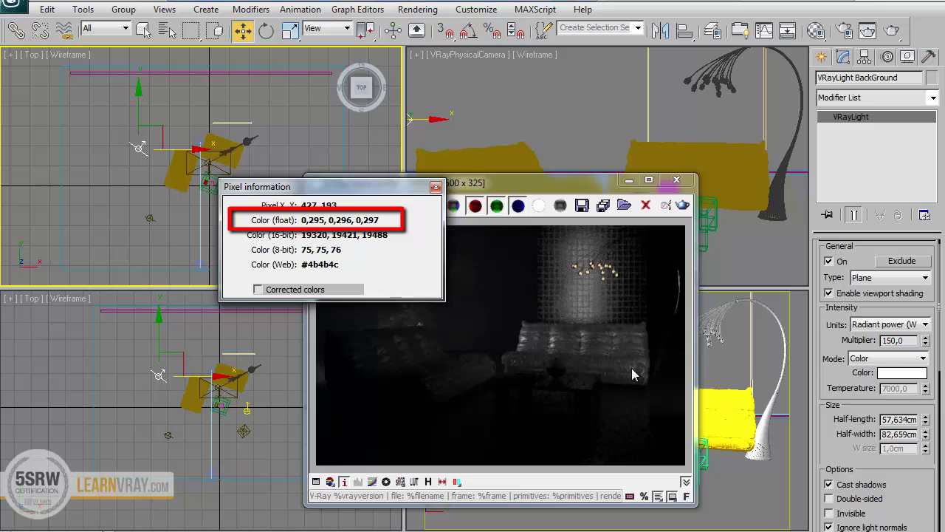
right_click(632, 368)
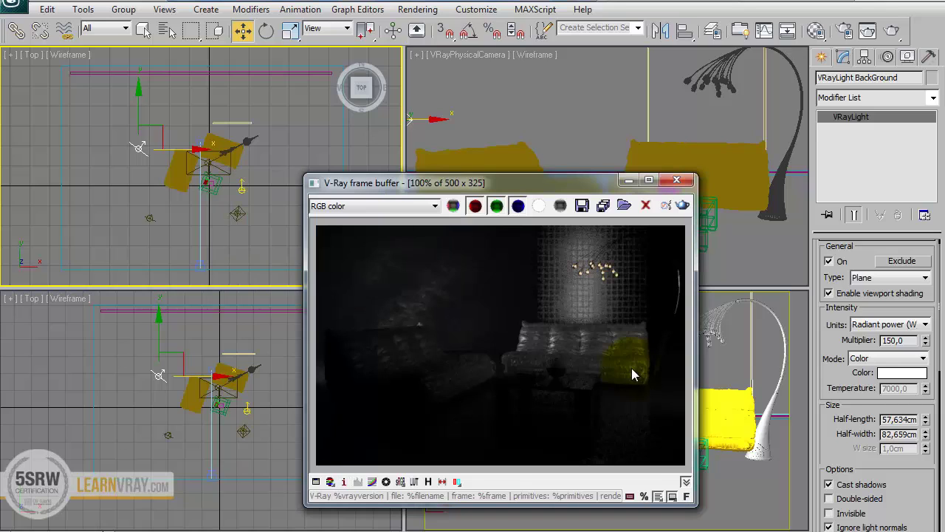
Turn the Primary Light, SecondaryL Left and SecondaryL Right lights back on.
left_click(207, 173)
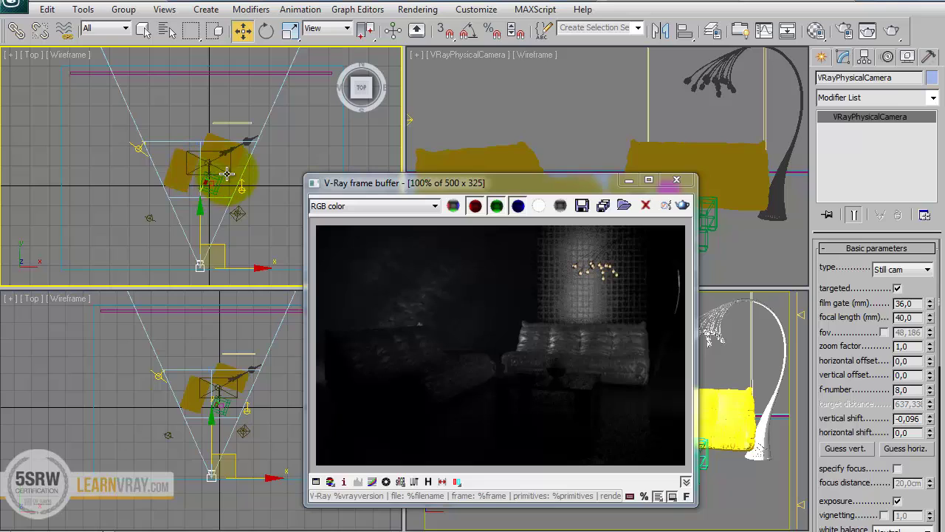
left_click(209, 160)
left_click(829, 262)
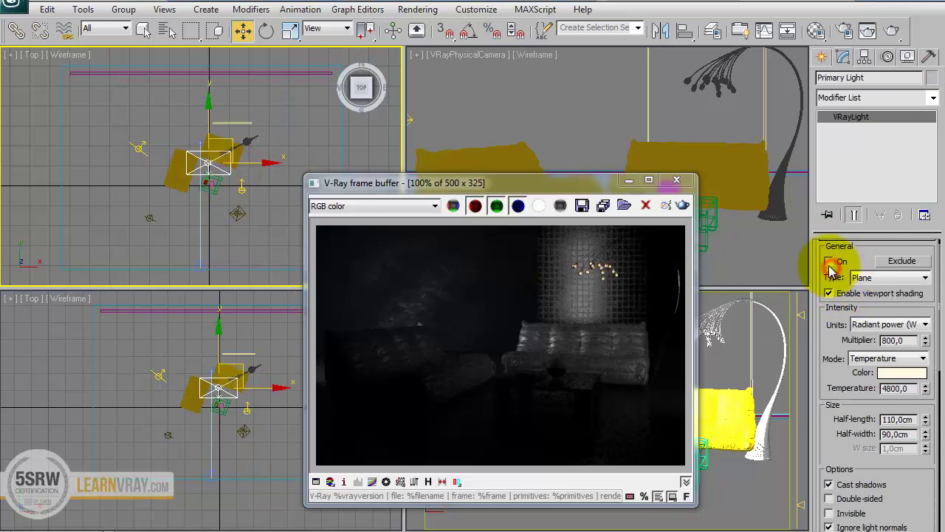
left_click(831, 263)
left_click(150, 216)
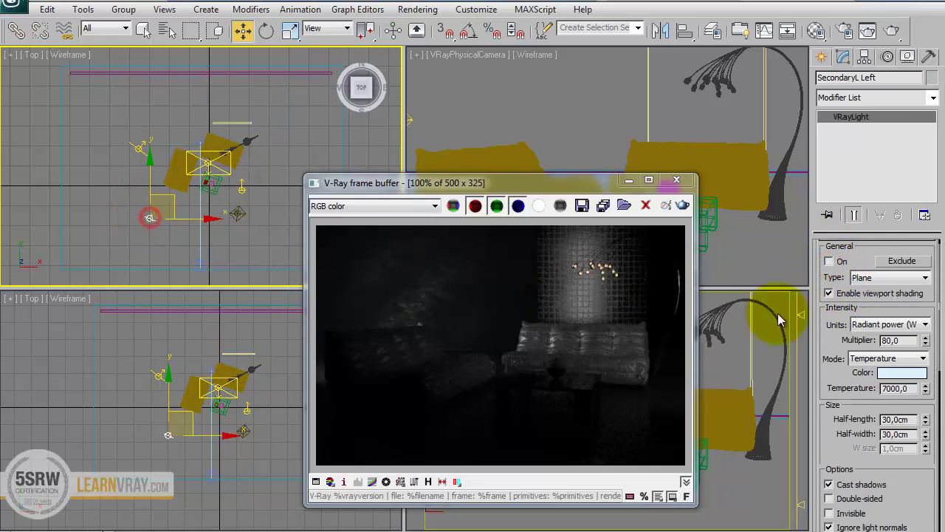
left_click(829, 262)
left_click(237, 214)
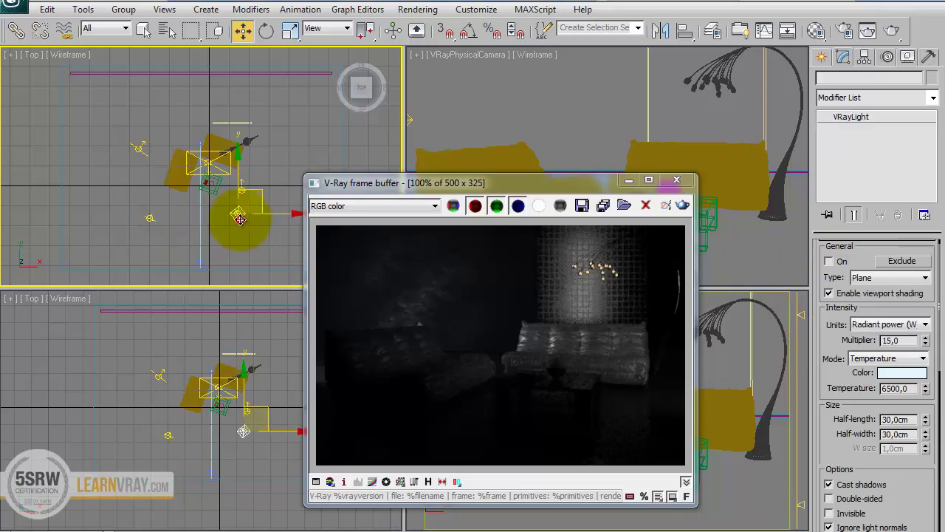
left_click(830, 263)
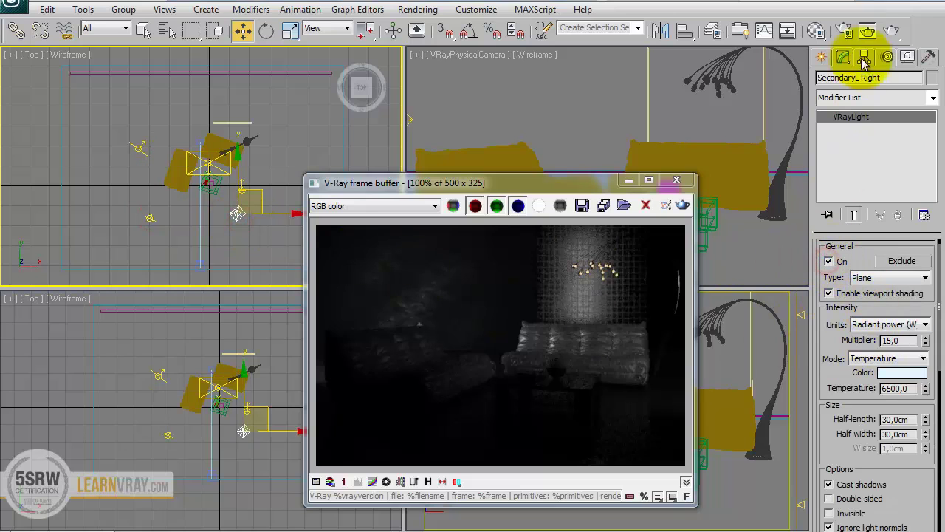
Set the render output size to 800 x 520, render the camera view, and close the frame buffer and render settings.
left_click(842, 32)
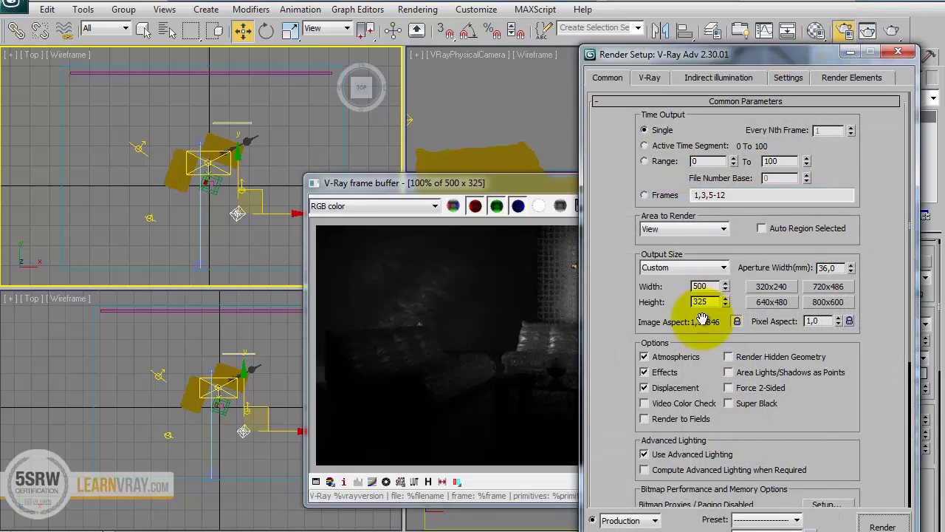
double_click(706, 286)
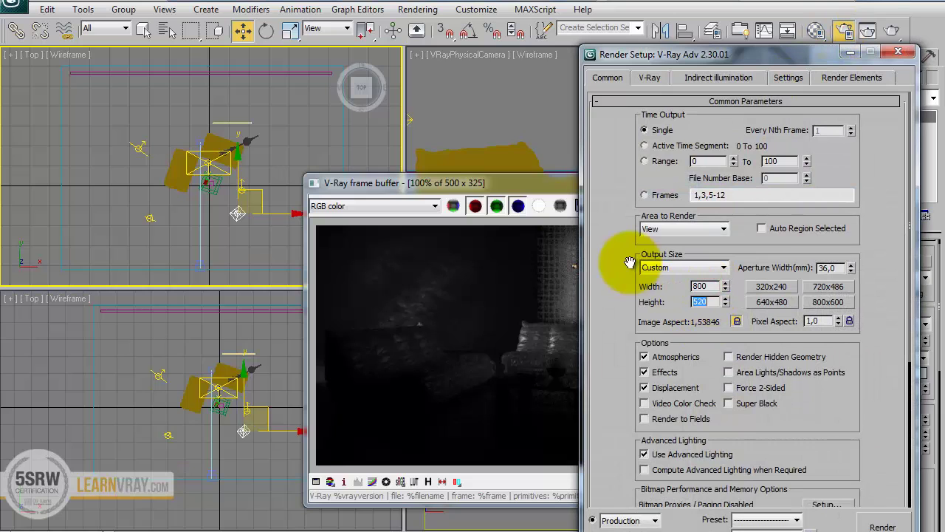
left_click(883, 524)
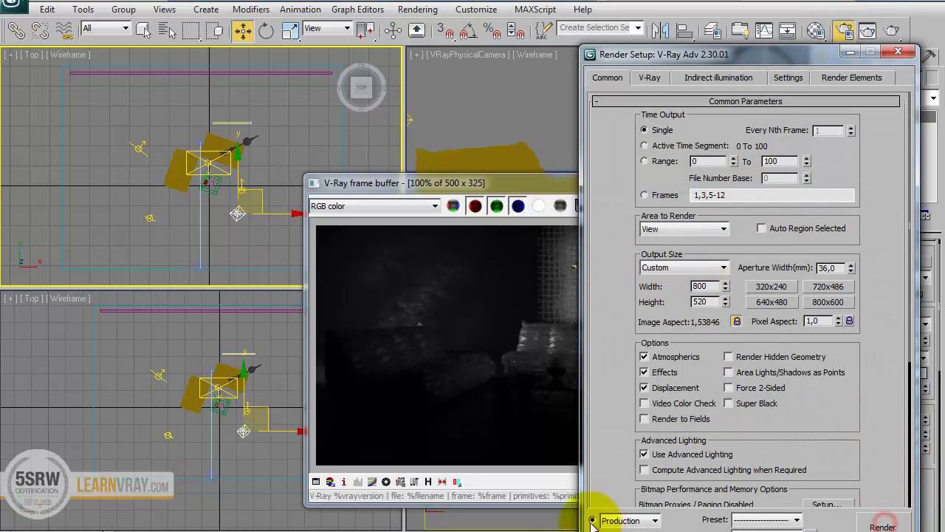
left_click(882, 525)
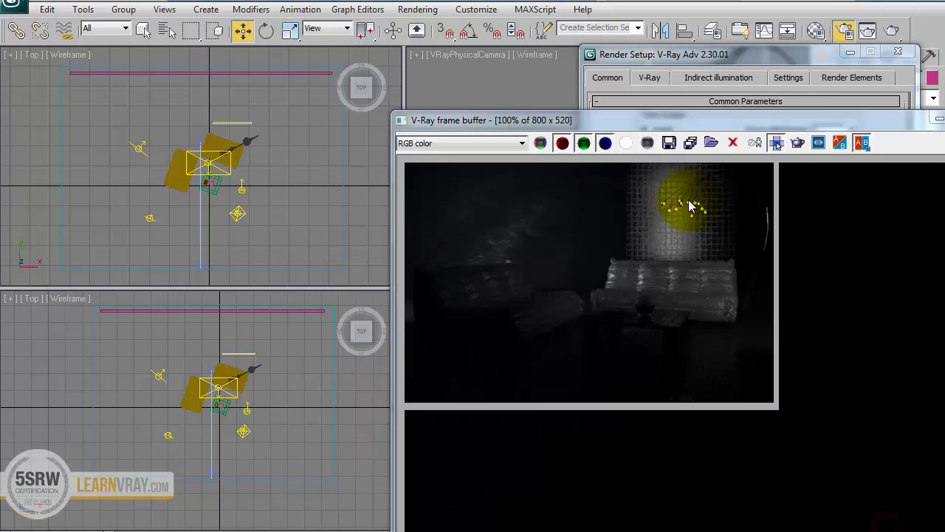
left_click_drag(797, 121, 499, 57)
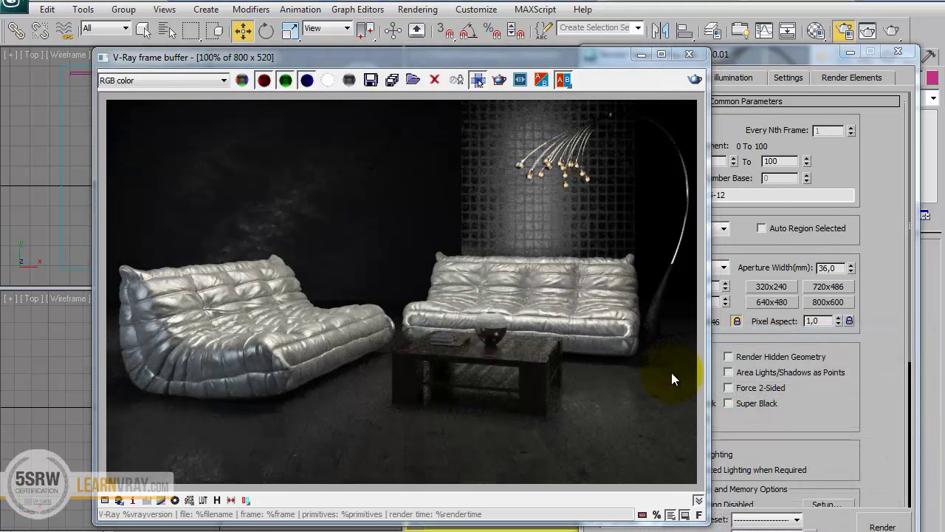
left_click(694, 54)
left_click(898, 52)
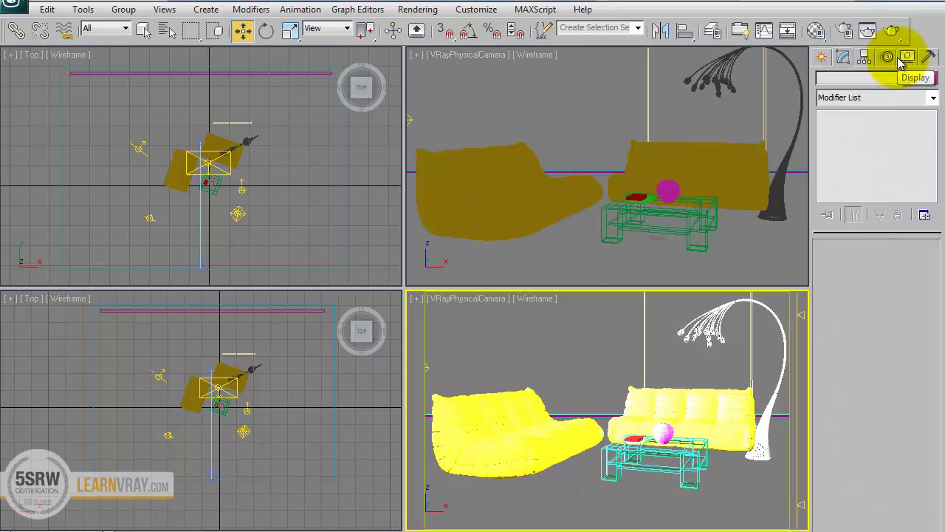
Create a VRayProxy on the floor in front of the sofas, loading the mesh file carp.vrmesh.
left_click(823, 59)
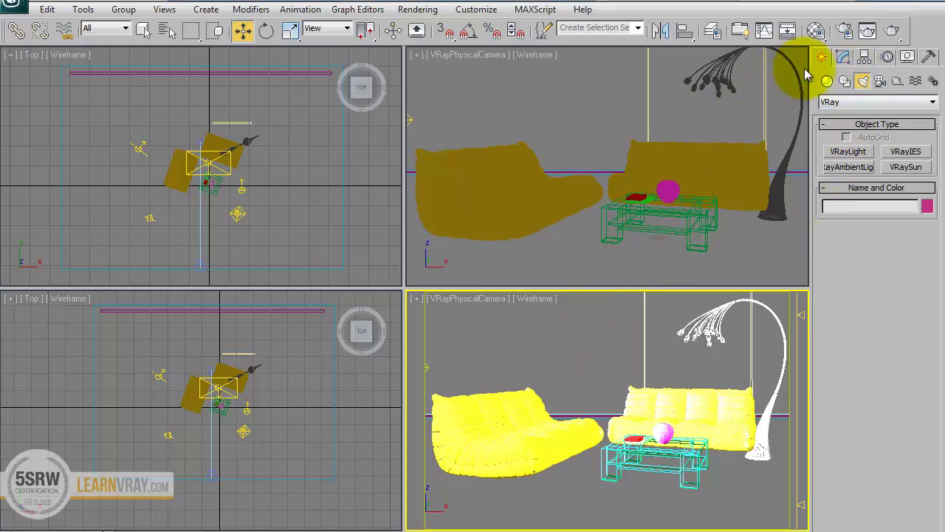
left_click(827, 82)
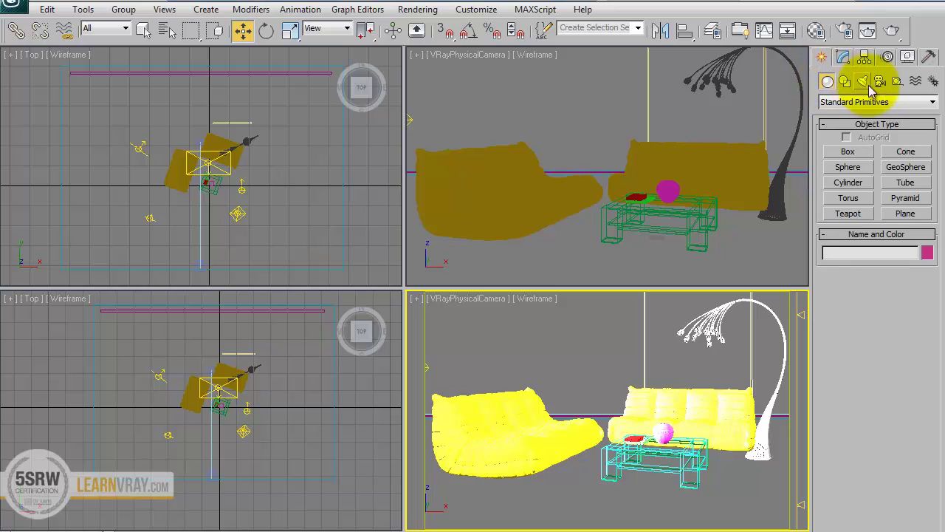
left_click(918, 108)
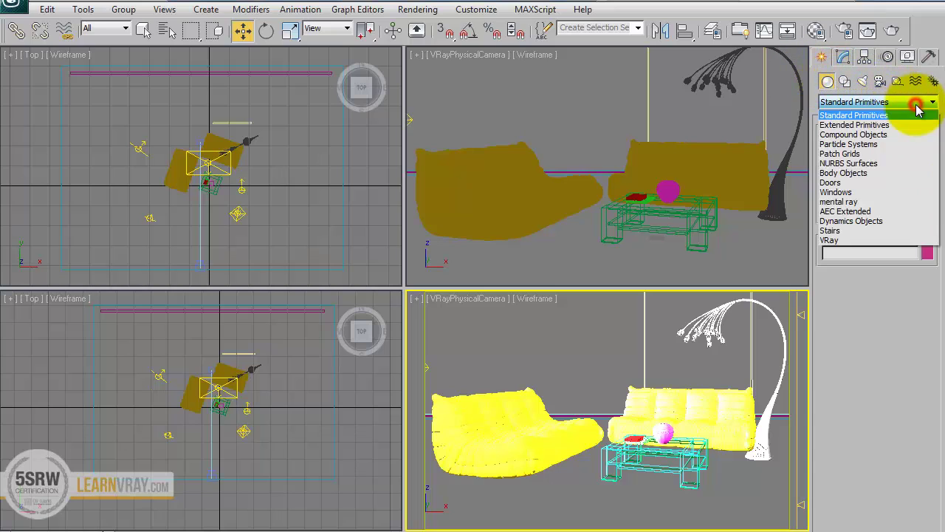
left_click(838, 241)
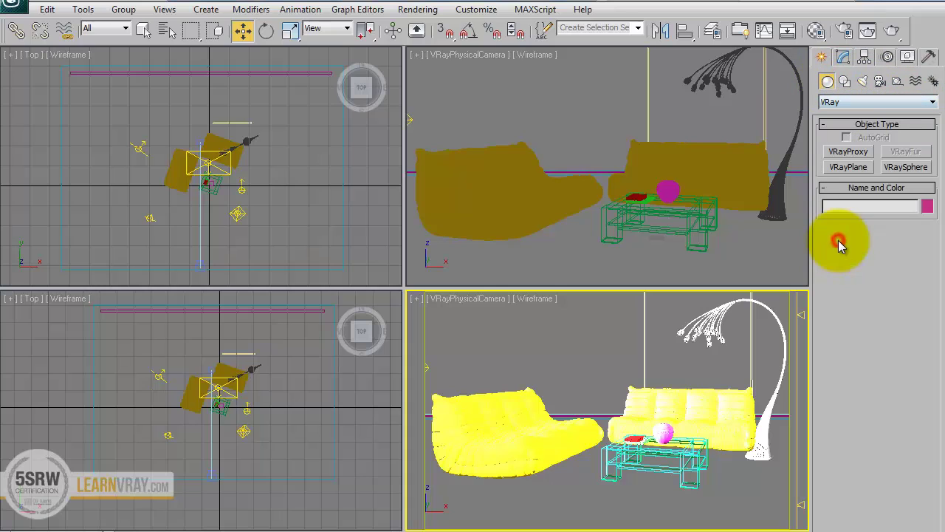
left_click(849, 153)
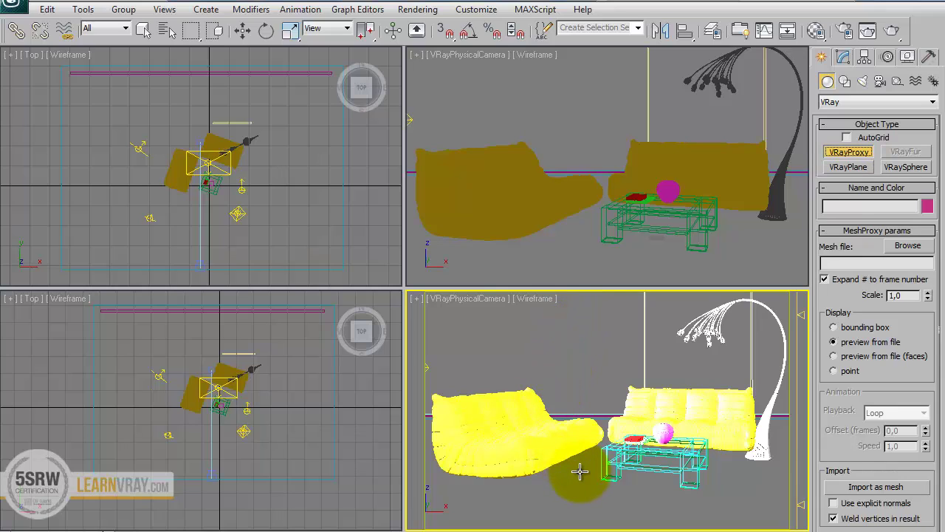
left_click(576, 470)
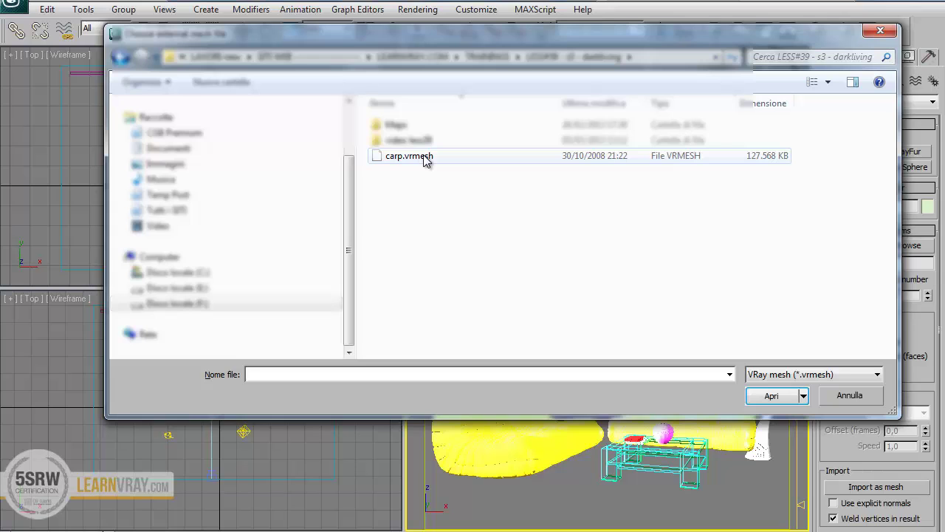
double_click(424, 158)
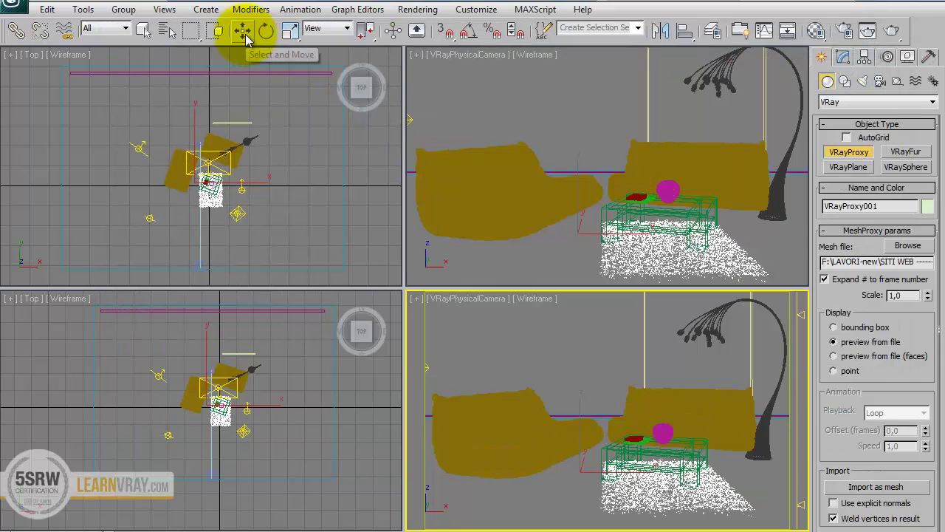
Move the carpet proxy under the coffee table in the Top view and rotate it to match the table's angle.
left_click(243, 30)
scroll(264, 173, "up", 5)
scroll(264, 174, "up", 2)
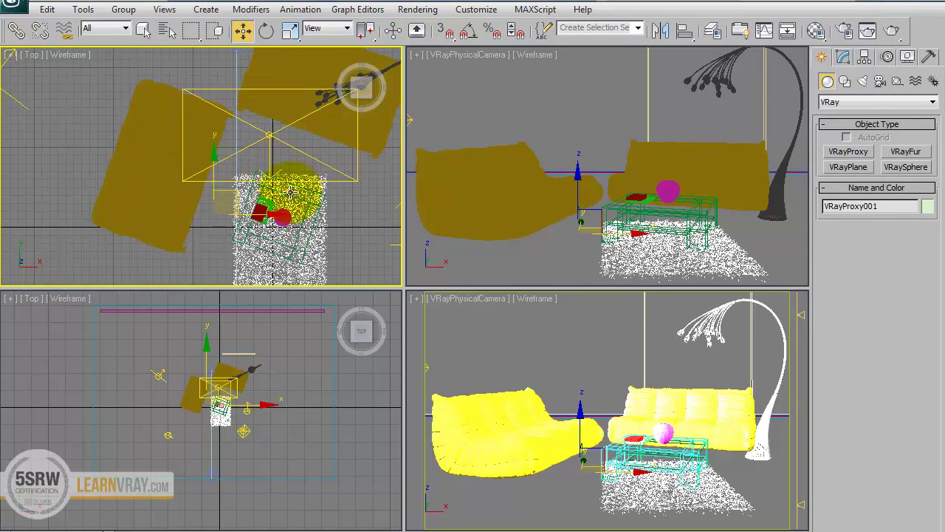
mouse_move(237, 192)
left_mouse_down()
mouse_move(220, 150)
mouse_move(255, 156)
mouse_move(230, 146)
mouse_move(238, 138)
mouse_move(325, 196)
mouse_move(330, 178)
mouse_move(301, 160)
mouse_move(314, 163)
left_mouse_up()
left_click(267, 29)
Clone the rotated carpet proxy once as a Copy, placed beside the original on its positive X side.
left_click(243, 29)
key("Return")
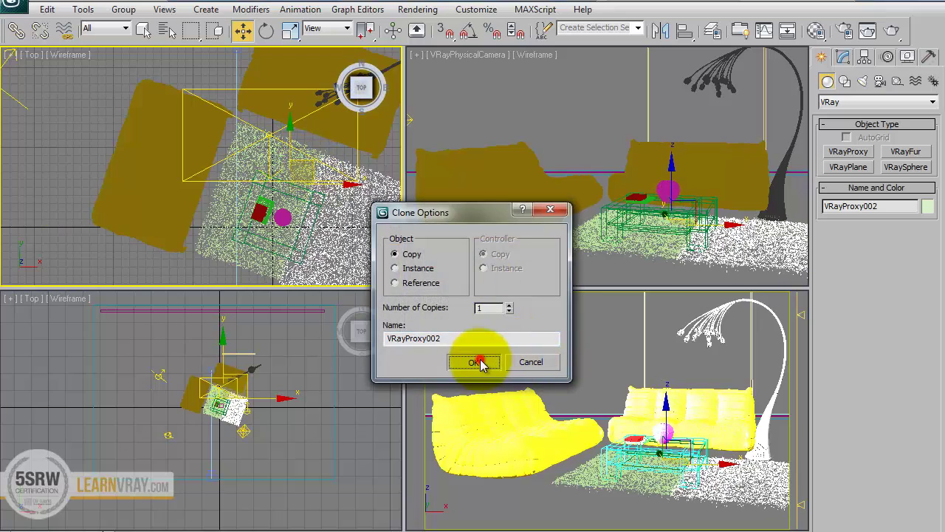
left_click(479, 362)
Select both carpet proxies and move them together toward the camera, and shift them slightly toward negative X in the camera view.
key("alt+w")
scroll(574, 264, "up", 6)
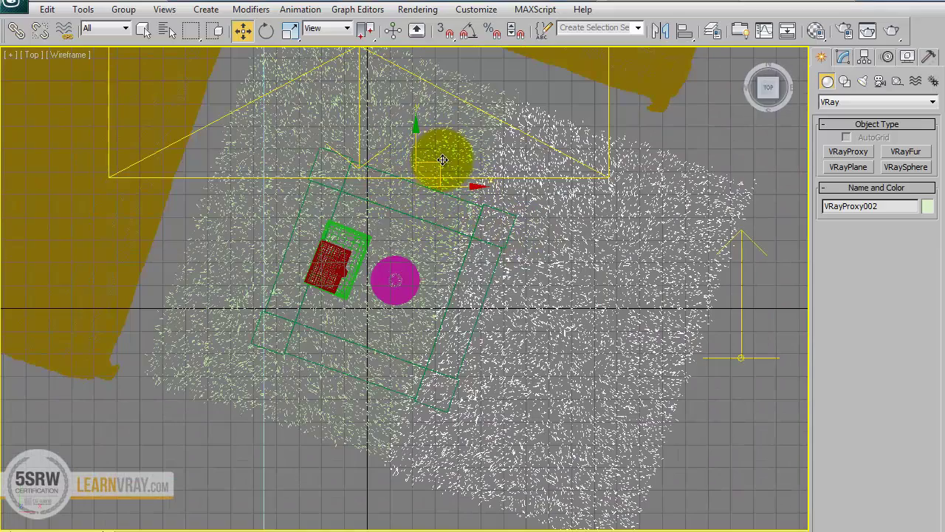
left_click(441, 161)
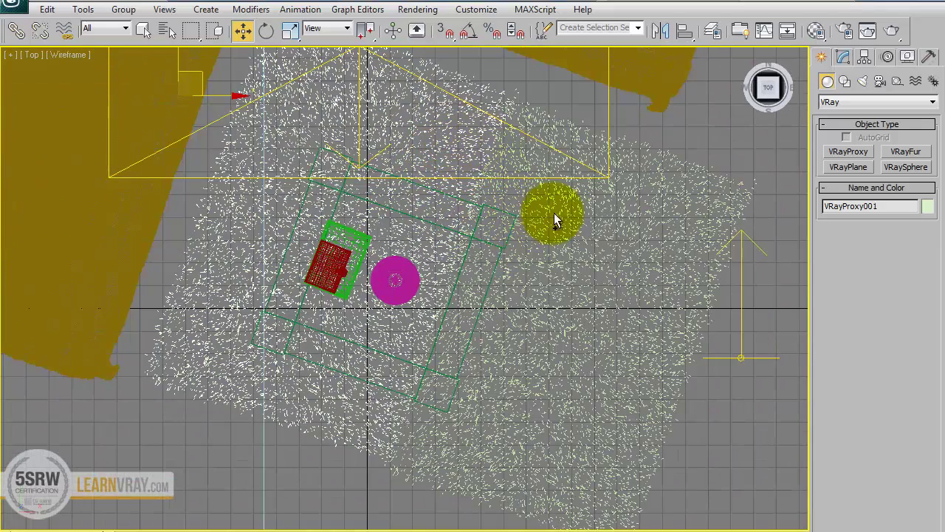
left_click(694, 152, "ctrl")
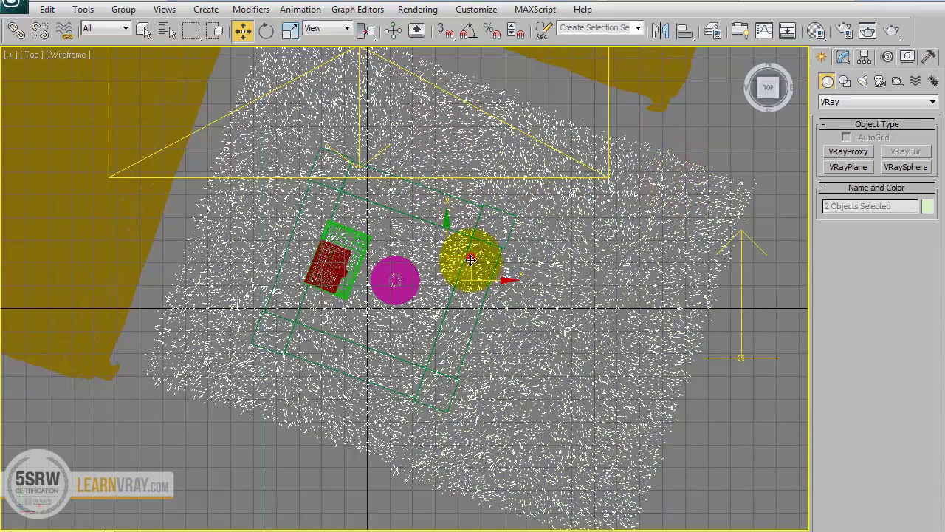
left_click_drag(465, 263, 451, 297)
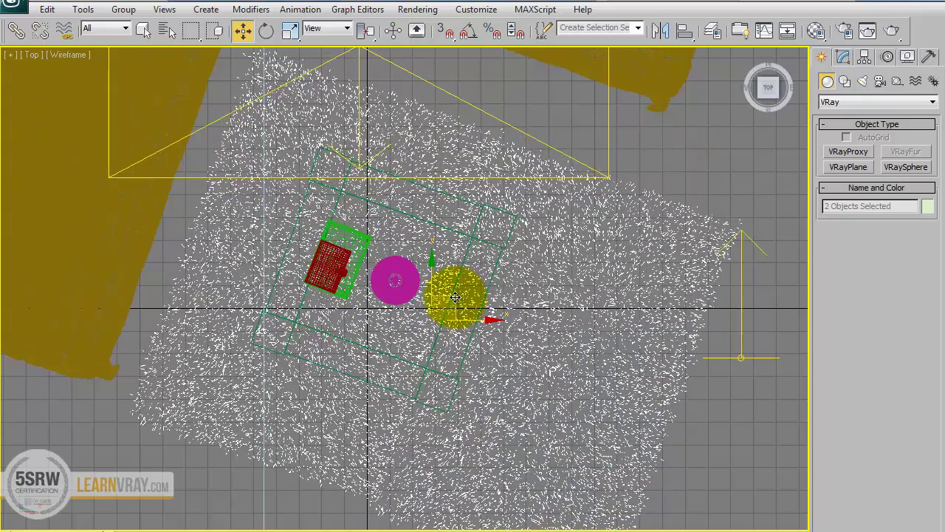
key("c")
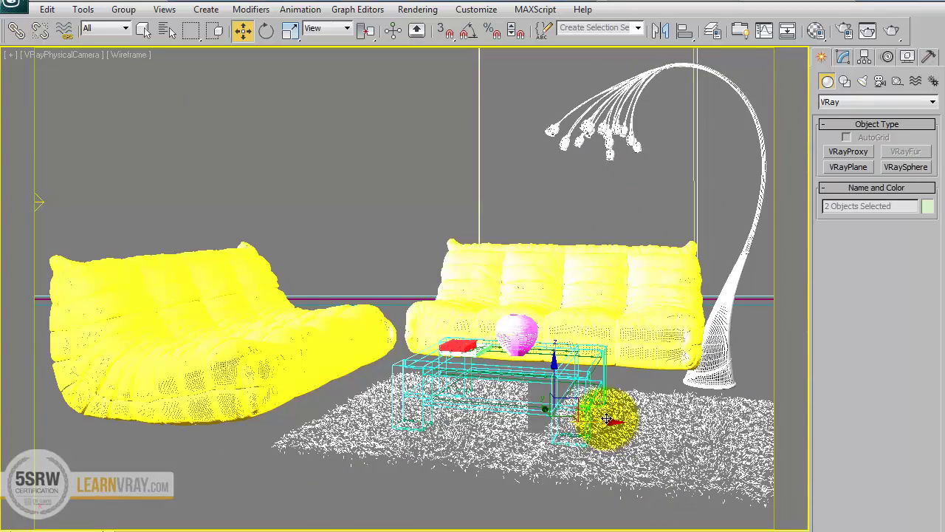
mouse_move(591, 401)
left_mouse_down()
mouse_move(574, 406)
mouse_move(583, 401)
left_mouse_up()
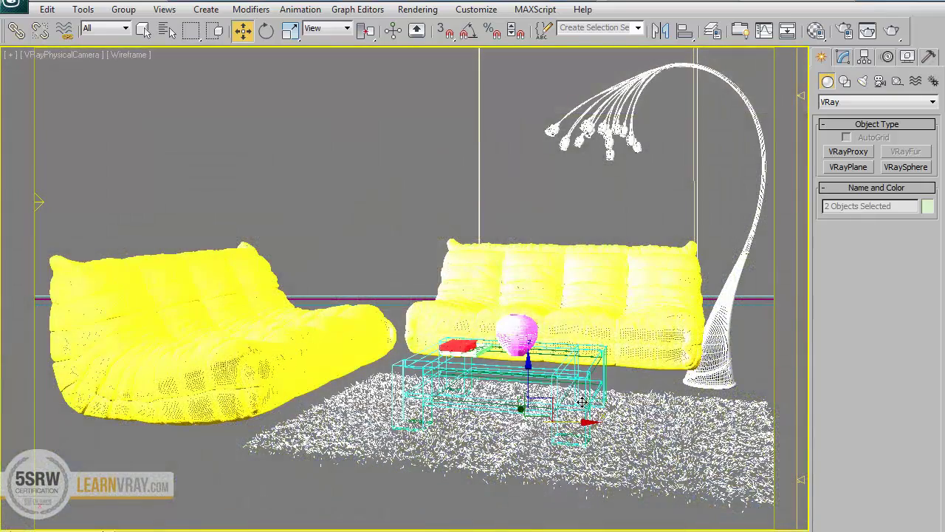
Name an unused sample material "white" in the Material Editor and change its type to VRayMtl.
left_click(814, 31)
left_click(210, 114)
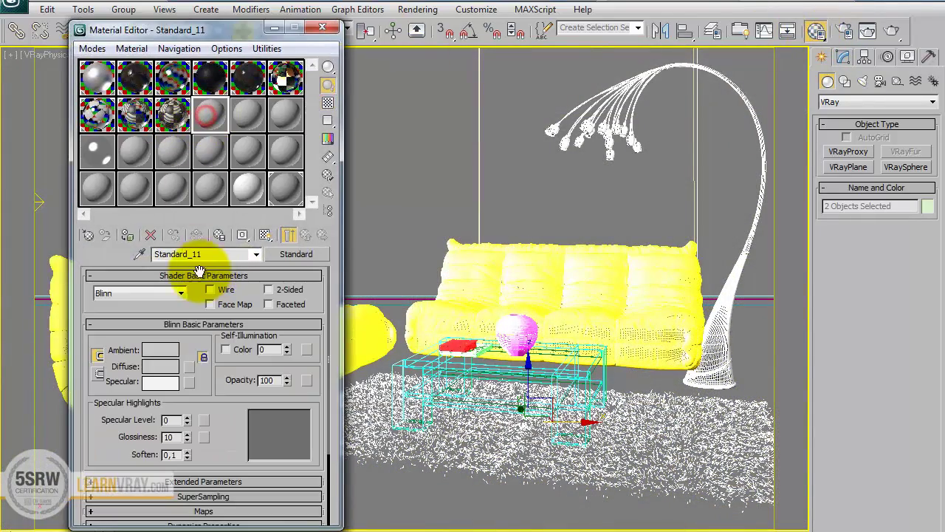
left_click_drag(206, 253, 119, 247)
type("white")
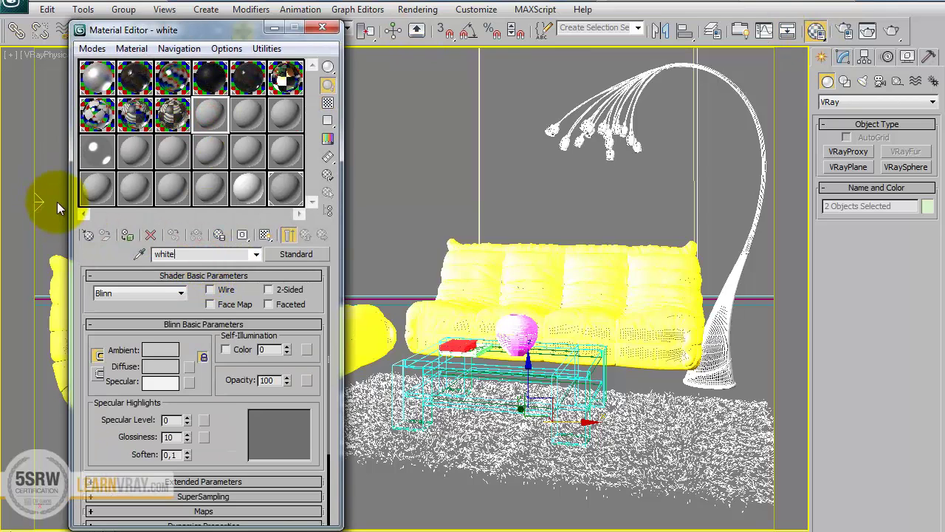
left_click(307, 253)
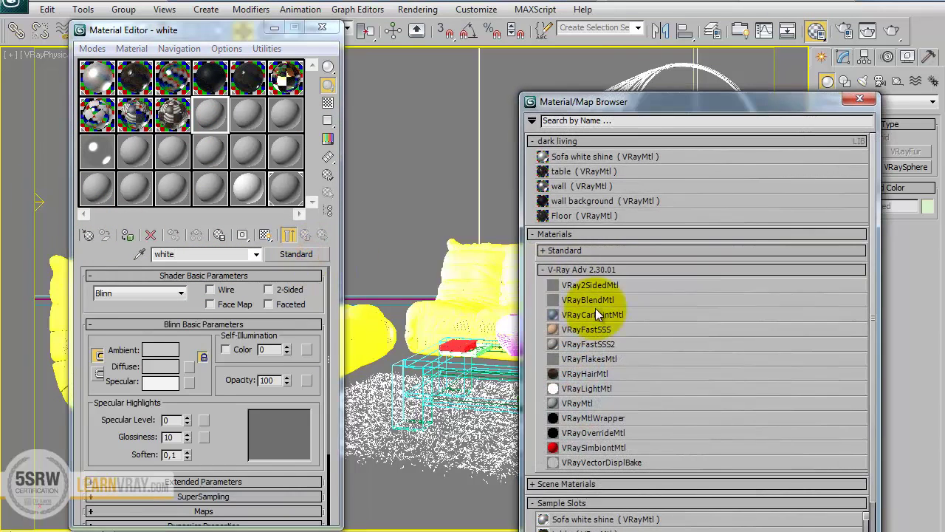
double_click(604, 402)
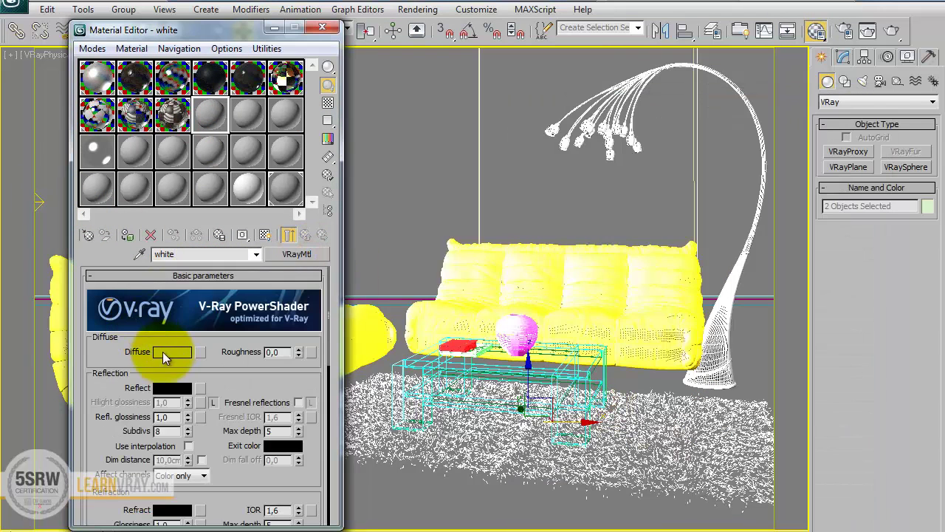
Set the white material's Diffuse color to pure white and assign it to the two selected carpet proxies.
left_click(164, 352)
left_click_drag(667, 298, 669, 368)
left_click(783, 371)
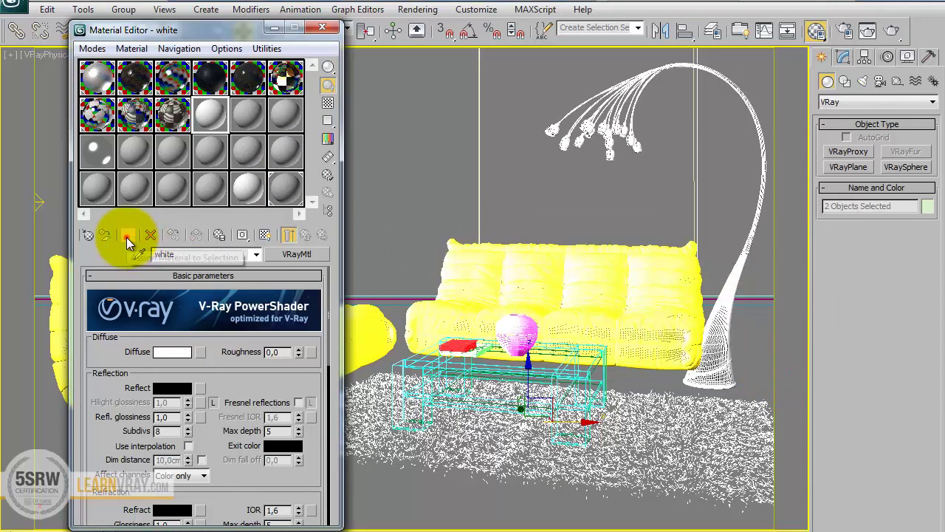
Render the camera view and open the frame buffer's Color corrections beside the rendered image.
left_click(889, 31)
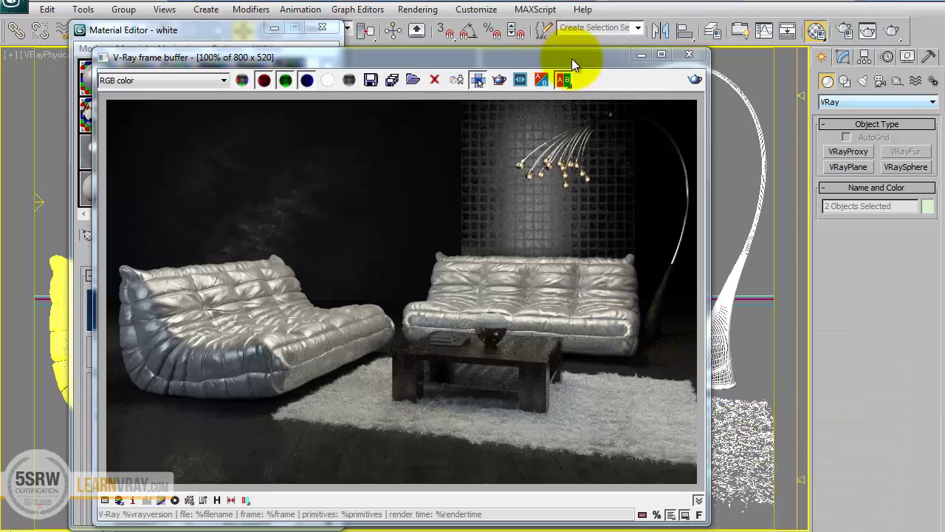
left_click_drag(572, 58, 491, 31)
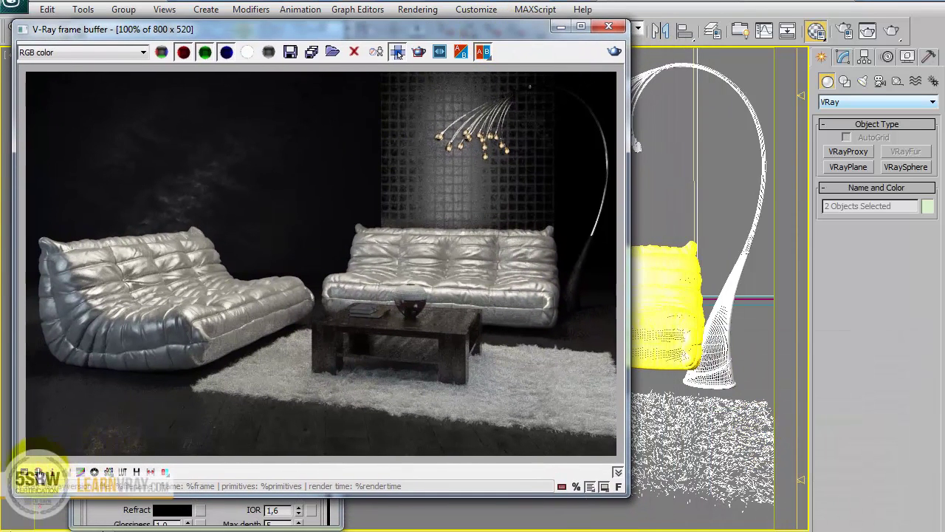
left_click(398, 52)
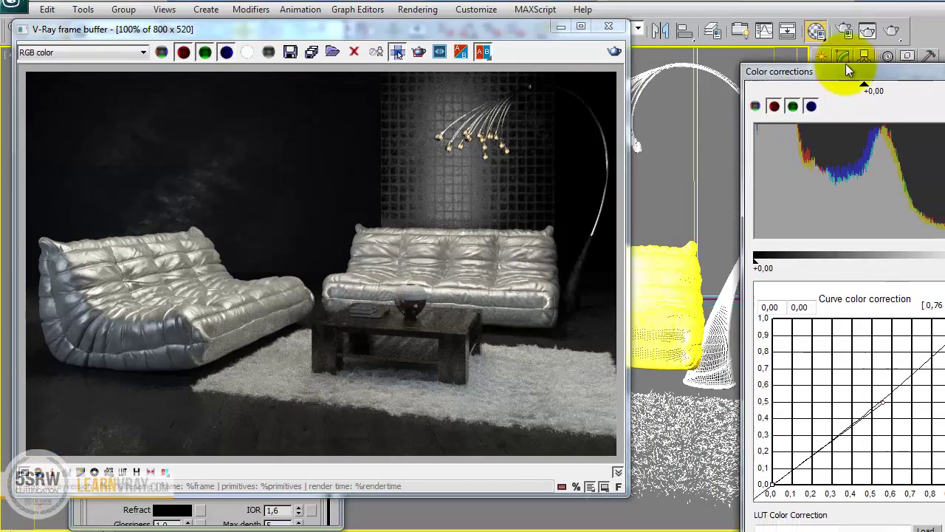
left_click_drag(855, 63, 774, 27)
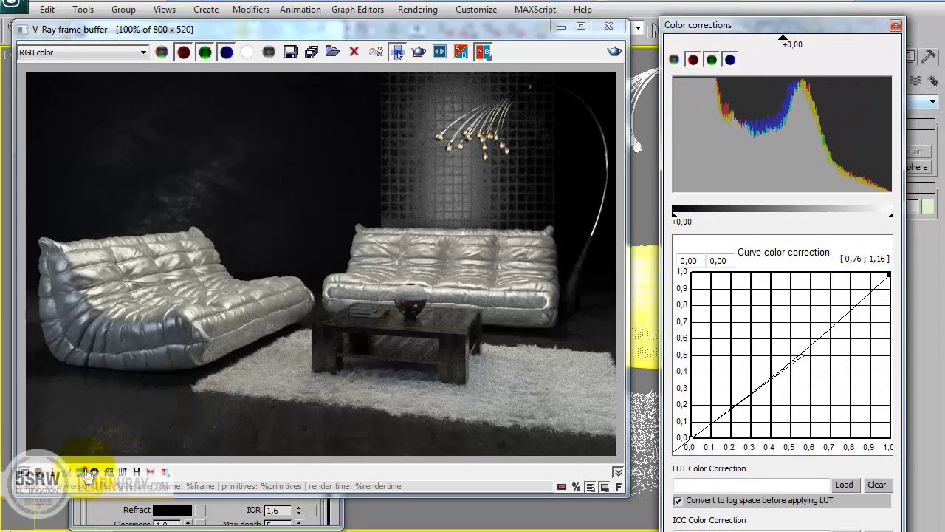
Brighten the render with the color correction curve, bending its upper end upward and moving the lower handle to about 0.31; 0.25, and compare it on and off.
left_click(889, 274)
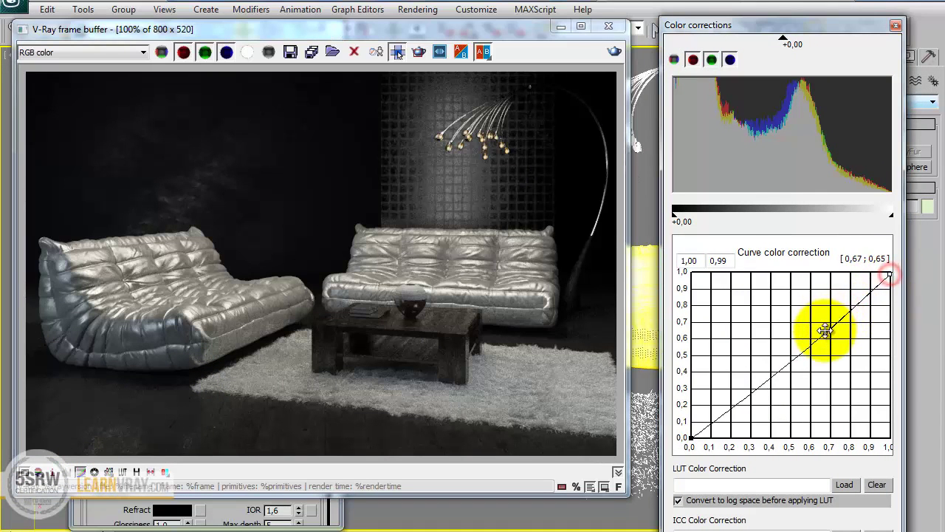
left_click_drag(822, 331, 753, 314)
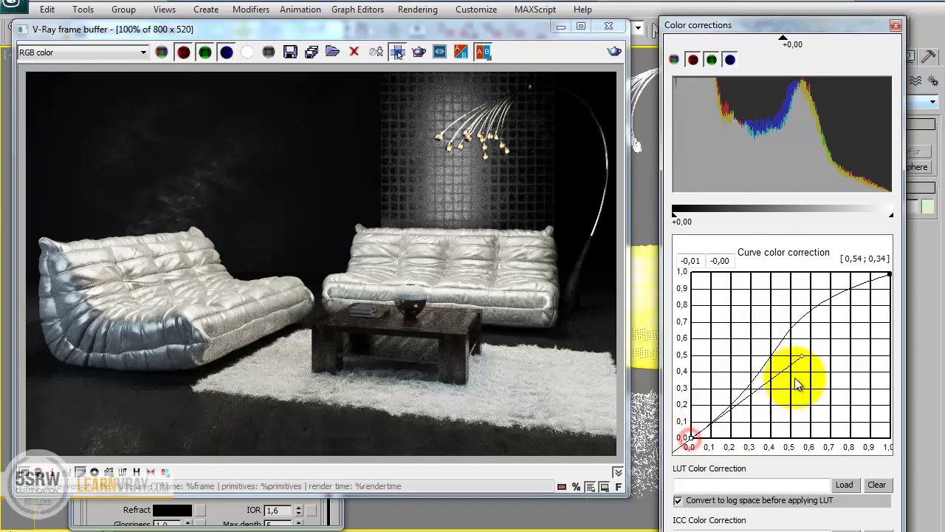
left_click_drag(802, 356, 752, 397)
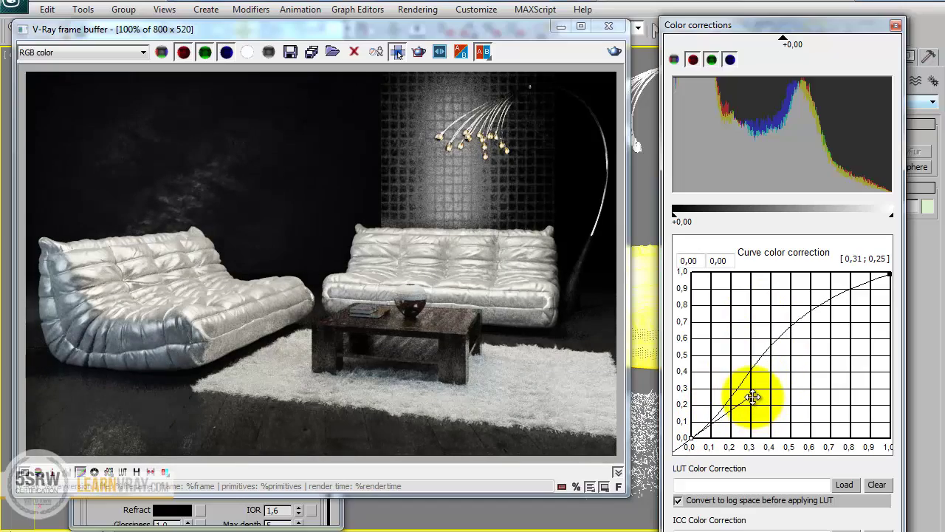
left_click(81, 472)
left_click(81, 472)
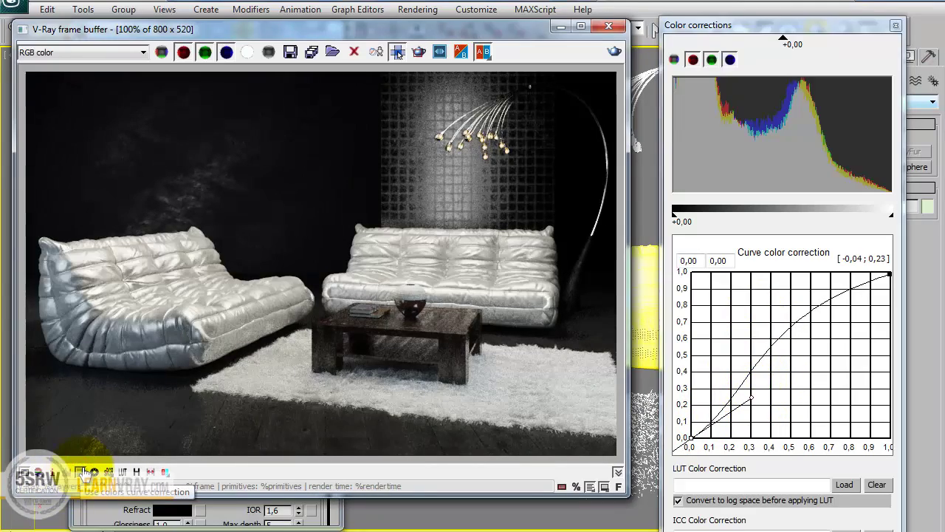